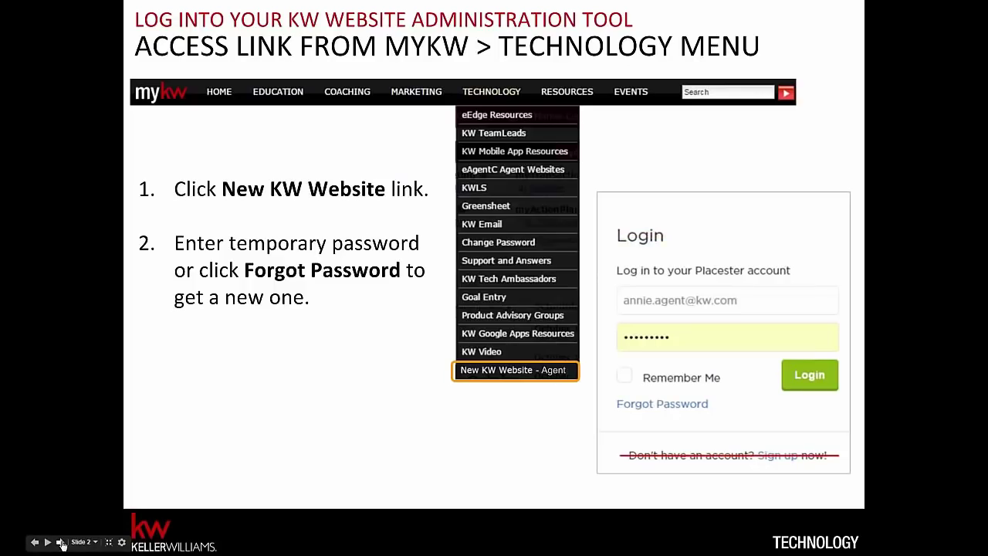
Advance the training deck to slide 2 on logging in via the MyKW Technology menu.
{"action": "left_click", "coordinate": [60, 542]}
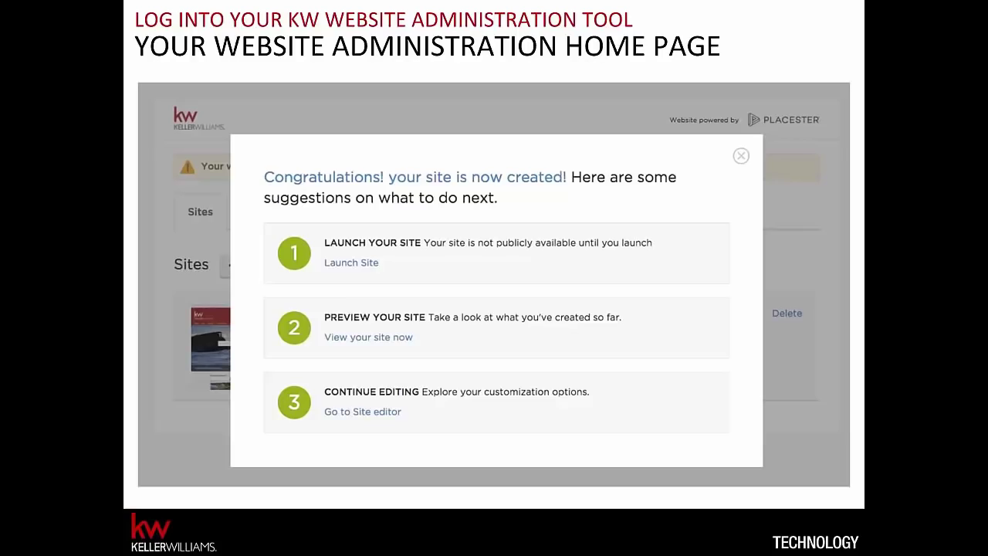
View the Placester Site Settings page for Site Title with its Listings and Site Design options.
{"action": "mouse_move", "coordinate": [296, 73]}
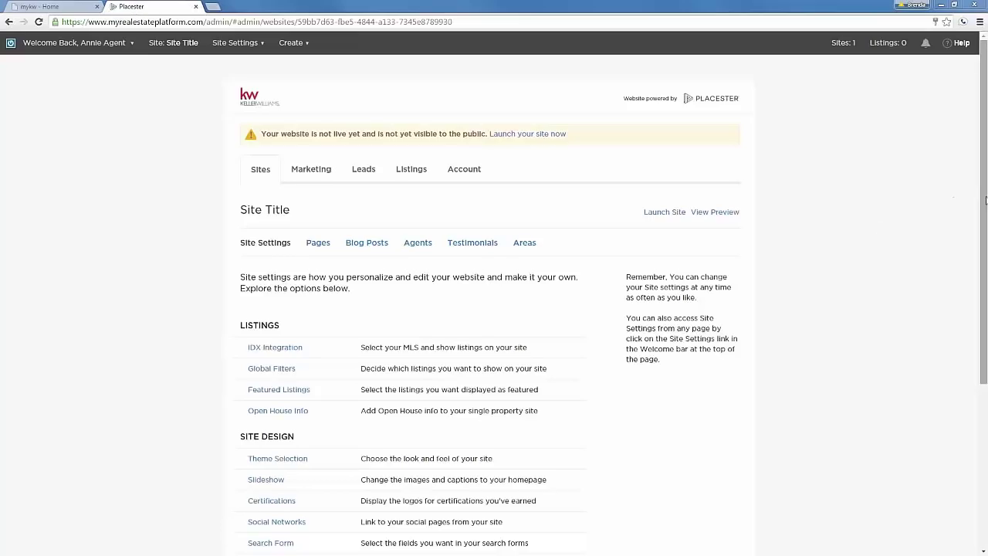
Go back to the top of Site Settings and return to the admin home via the KW logo.
{"action": "left_click_drag", "start_coordinate": [985, 200], "coordinate": [981, 267]}
{"action": "scroll", "coordinate": [192, 154], "scroll_direction": "up", "scroll_amount": 3}
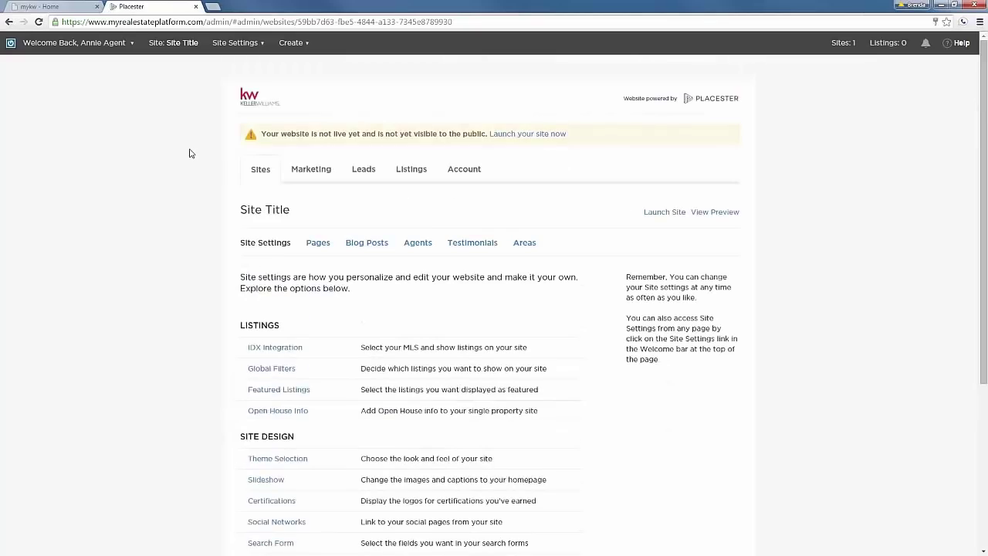
{"action": "left_click", "coordinate": [251, 104]}
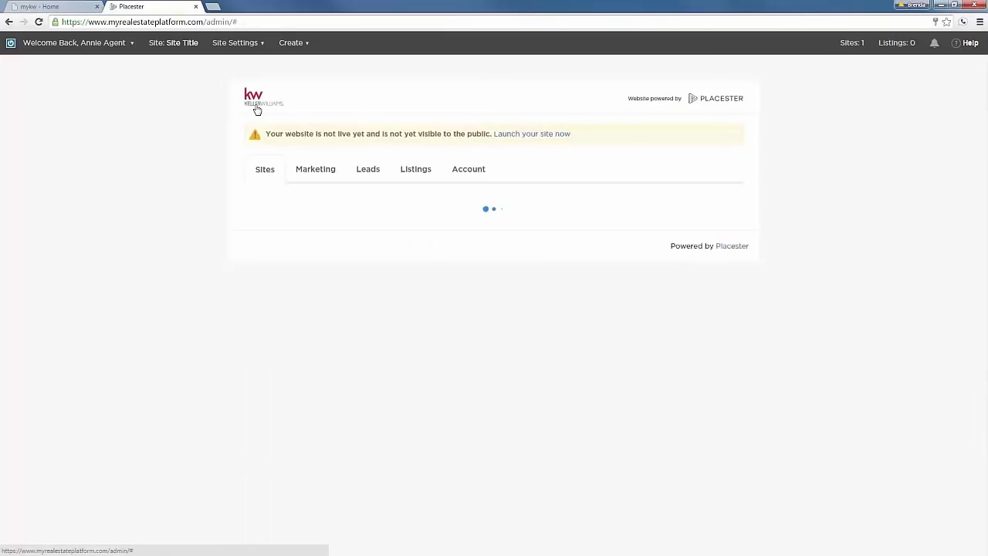
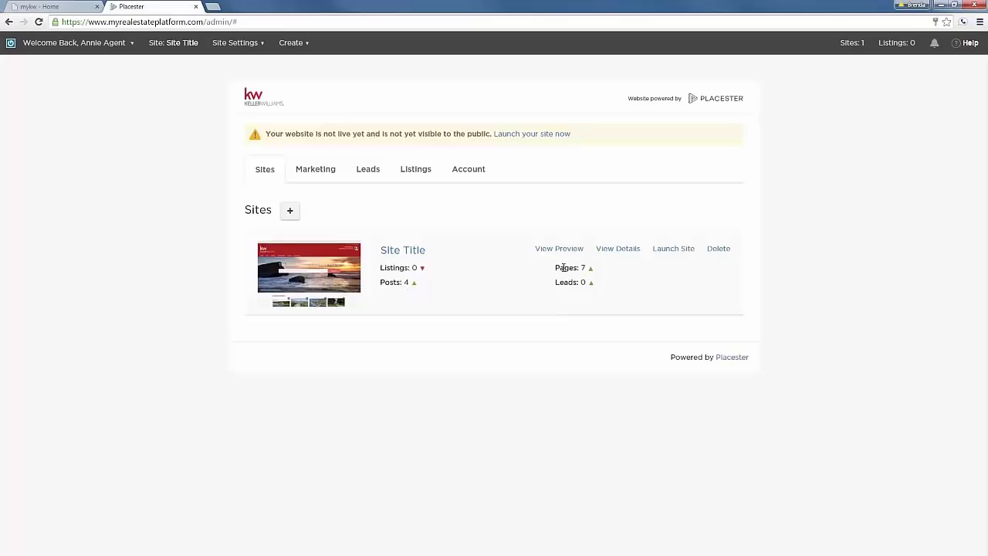
Preview the unlaunched Site Title from the Sites tab to see its homepage.
{"action": "left_click_drag", "start_coordinate": [559, 267], "coordinate": [577, 267]}
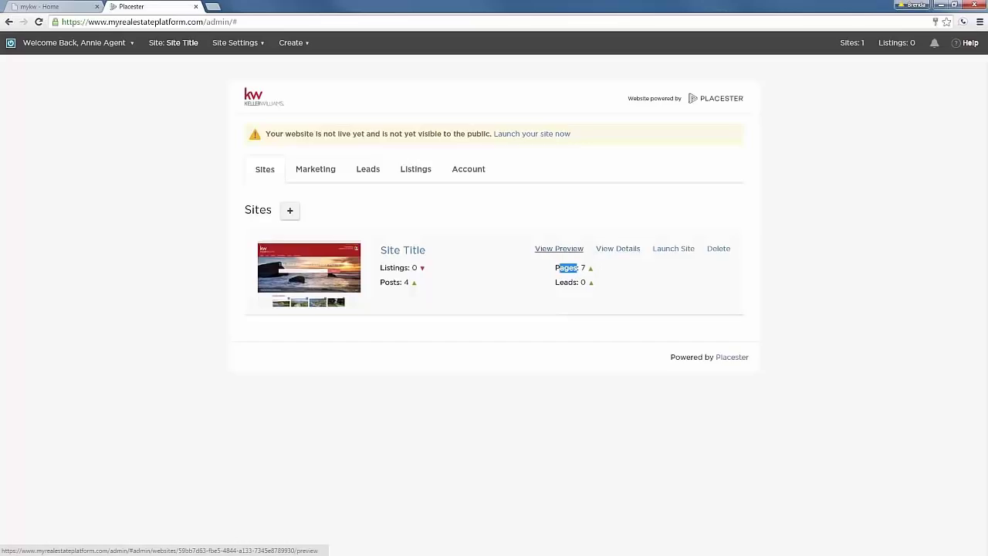
{"action": "left_click", "coordinate": [559, 249]}
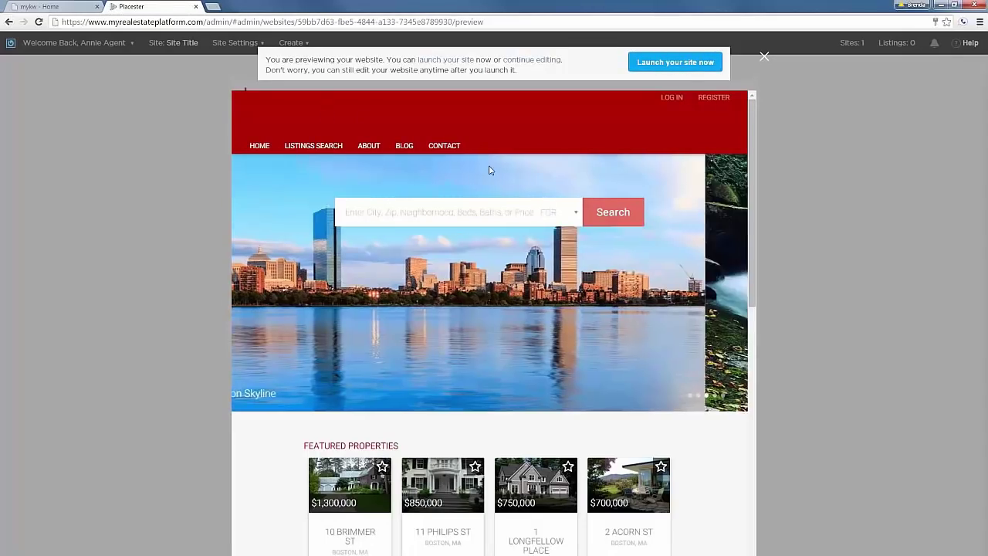
Scroll through the site preview, then close it back to the Sites dashboard.
{"action": "left_click", "coordinate": [429, 207]}
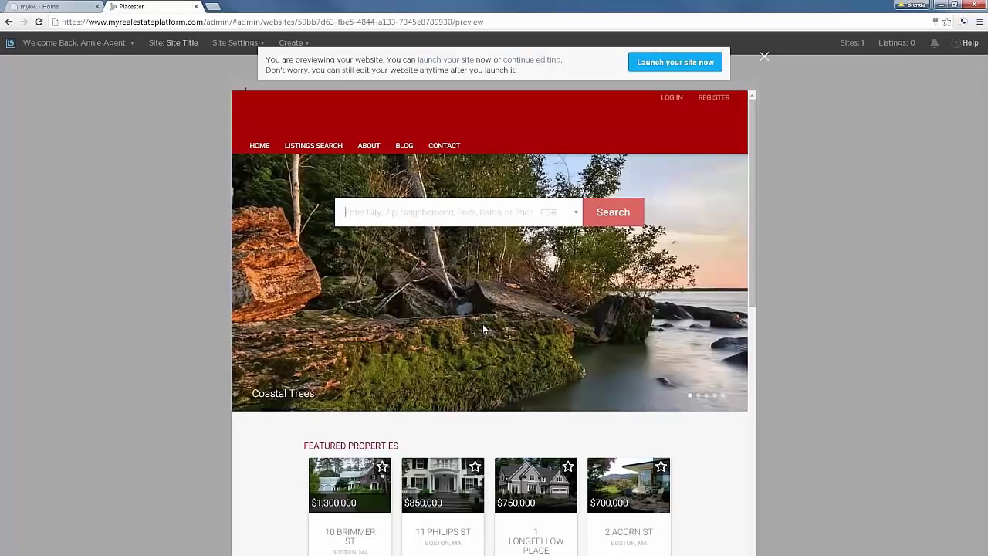
{"action": "scroll", "coordinate": [484, 330], "scroll_direction": "down", "scroll_amount": 1}
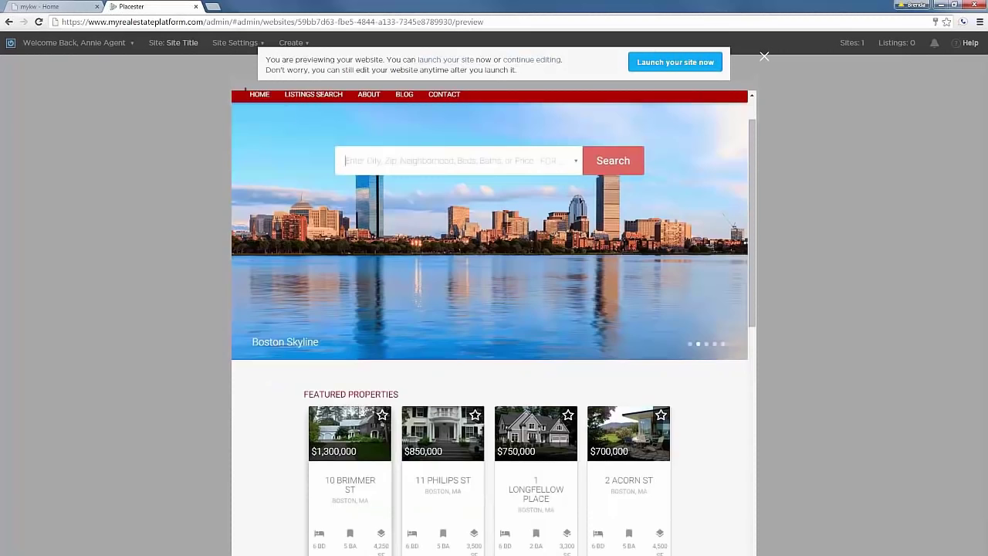
{"action": "scroll", "coordinate": [375, 434], "scroll_direction": "down", "scroll_amount": 2}
{"action": "scroll", "coordinate": [383, 438], "scroll_direction": "up", "scroll_amount": 2}
{"action": "scroll", "coordinate": [384, 438], "scroll_direction": "up", "scroll_amount": 1}
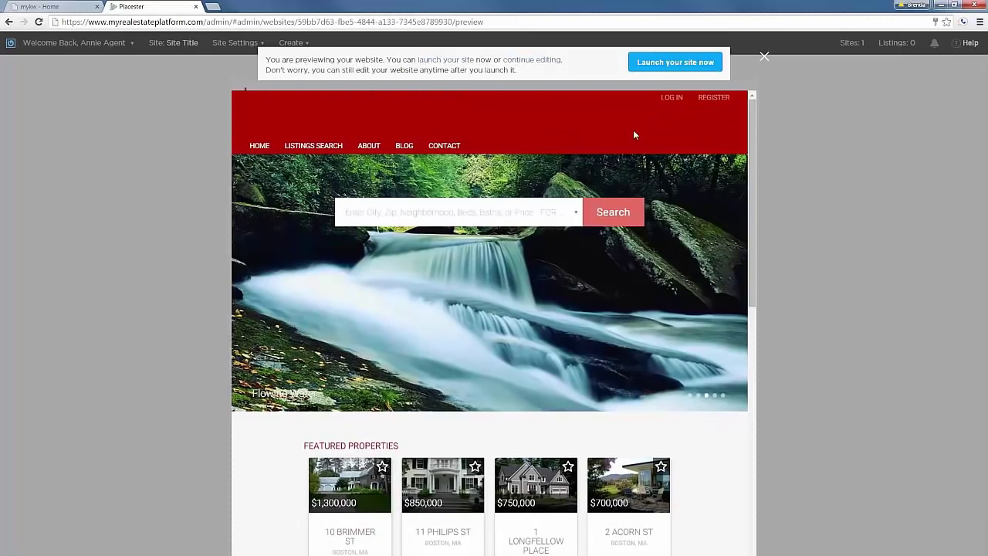
{"action": "left_click", "coordinate": [759, 59]}
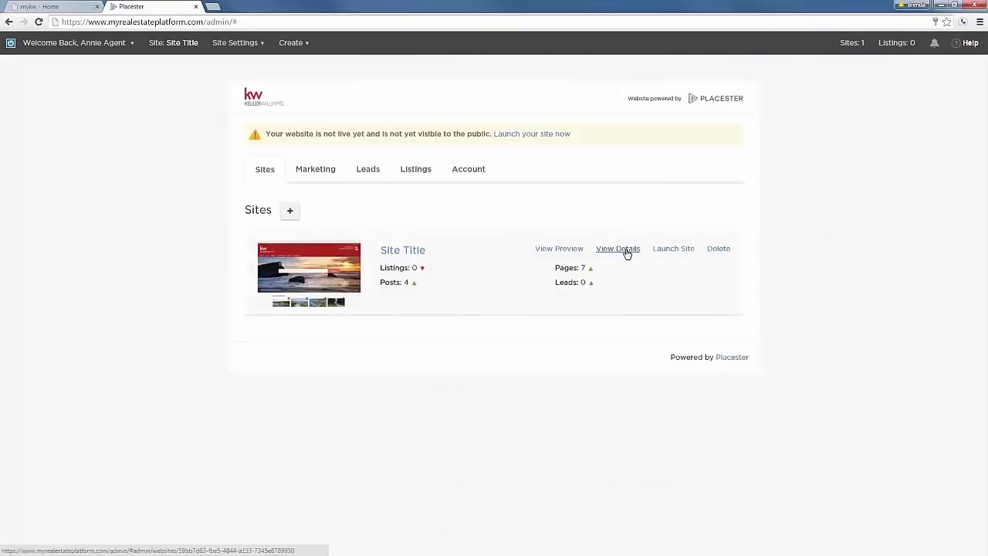
Open View Details for Site Title and scroll through its Site Settings page.
{"action": "mouse_move", "coordinate": [243, 47]}
{"action": "left_click", "coordinate": [617, 248]}
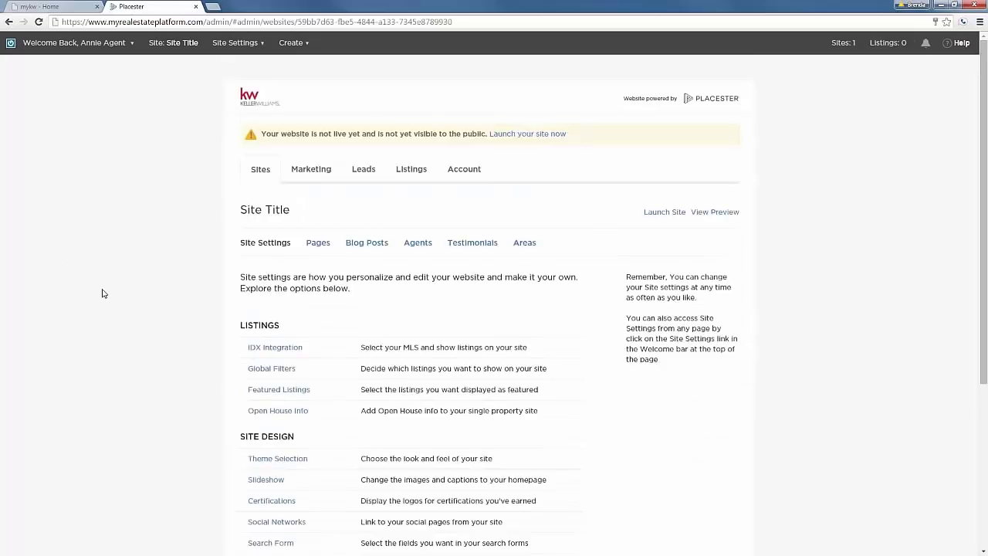
{"action": "scroll", "coordinate": [101, 289], "scroll_direction": "down", "scroll_amount": 1}
{"action": "scroll", "coordinate": [108, 293], "scroll_direction": "down", "scroll_amount": 1}
{"action": "scroll", "coordinate": [108, 294], "scroll_direction": "down", "scroll_amount": 1}
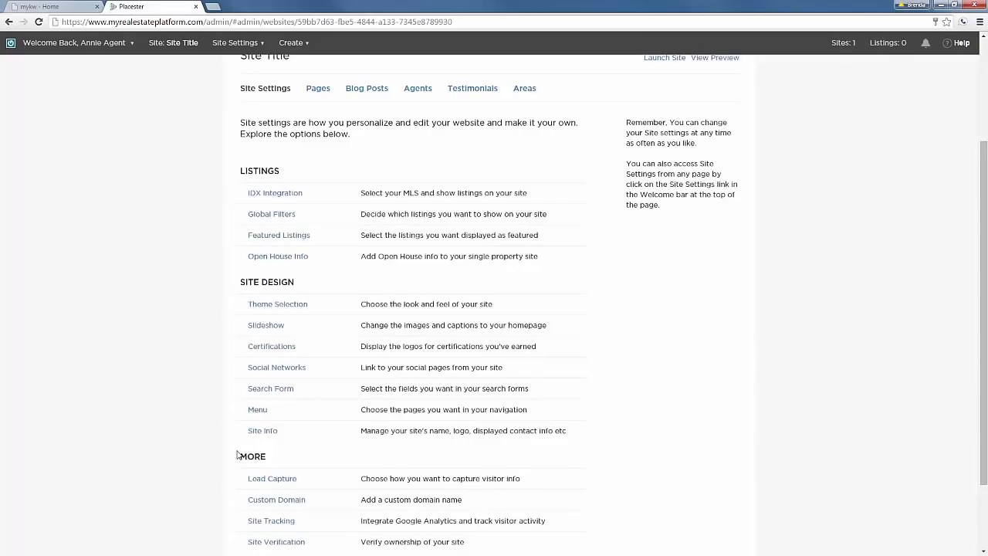
{"action": "scroll", "coordinate": [220, 215], "scroll_direction": "down", "scroll_amount": 1}
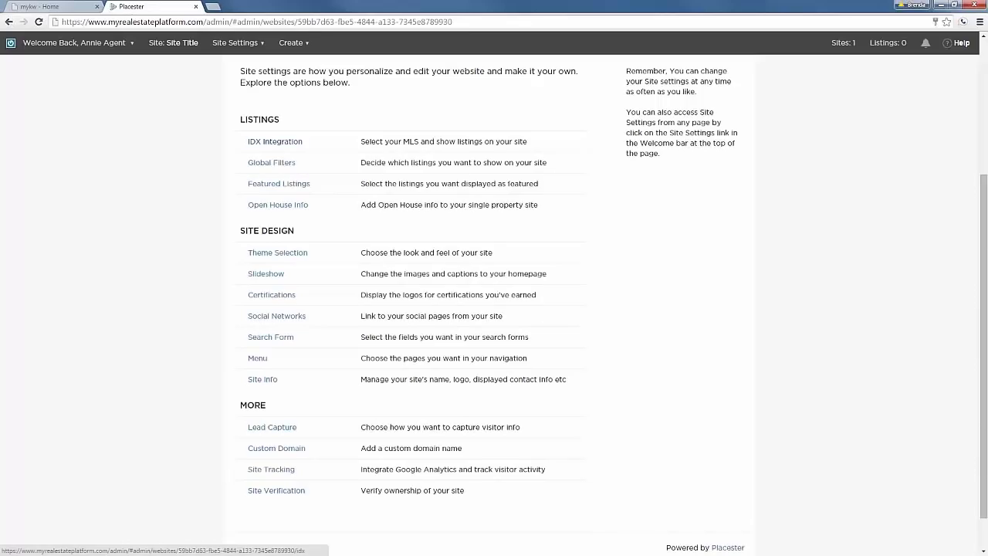
{"action": "scroll", "coordinate": [683, 256], "scroll_direction": "up", "scroll_amount": 1}
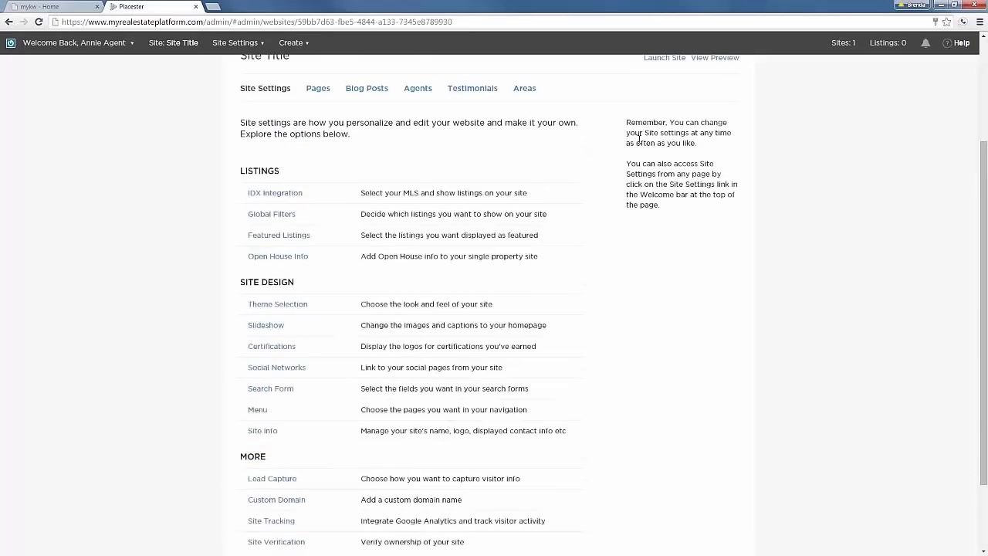
{"action": "left_click_drag", "start_coordinate": [639, 137], "coordinate": [666, 204]}
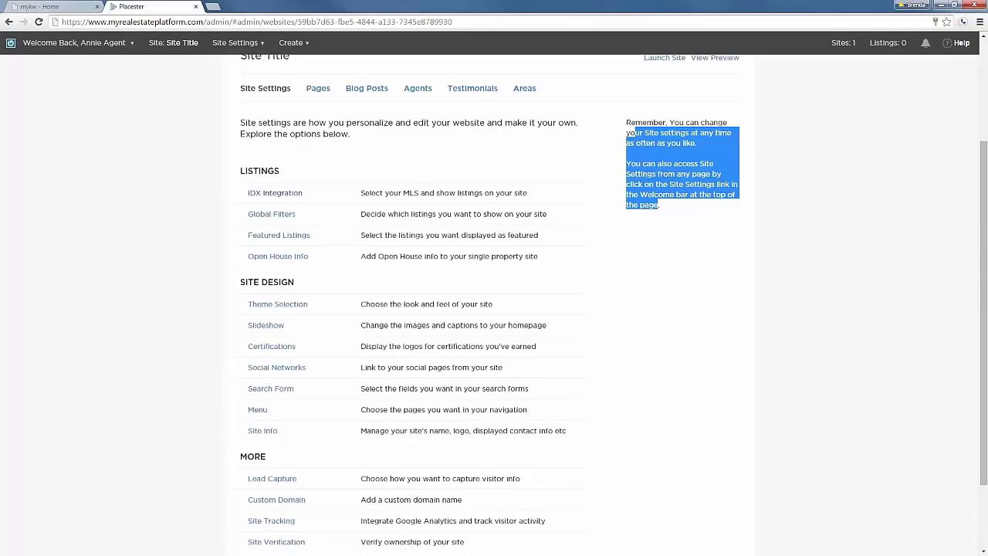
Set Austin BoR as the site's MLS under IDX Integration and save.
{"action": "left_click", "coordinate": [277, 197]}
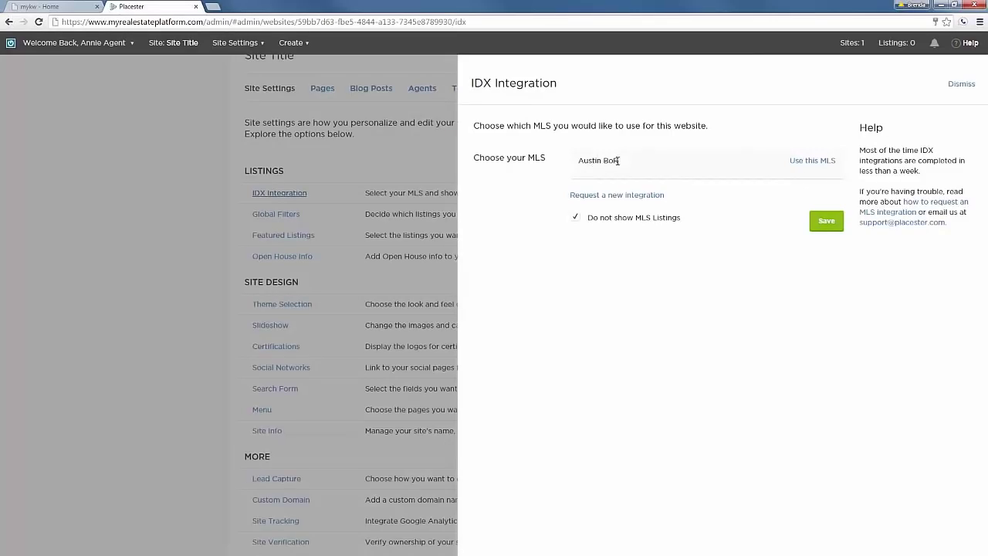
{"action": "left_click", "coordinate": [813, 162]}
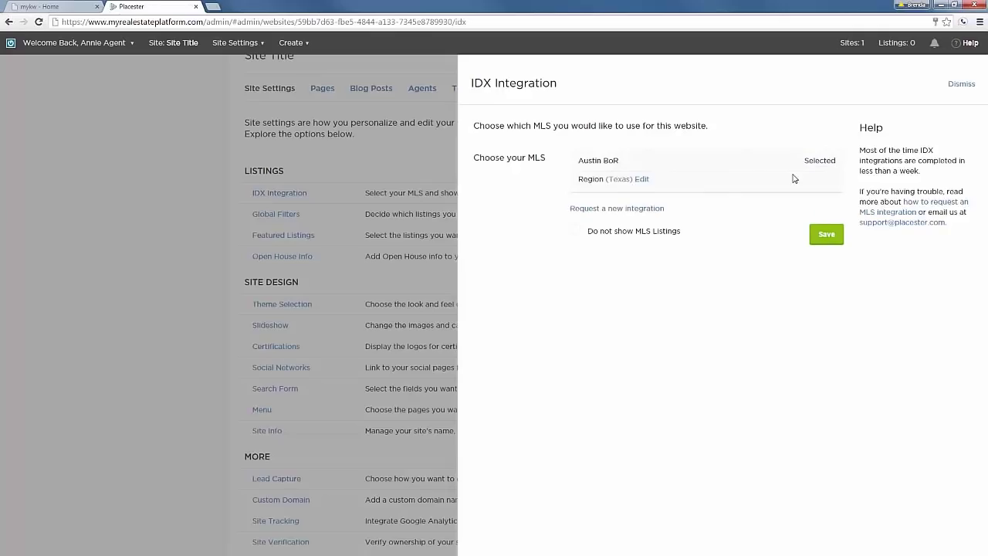
{"action": "left_click", "coordinate": [829, 235]}
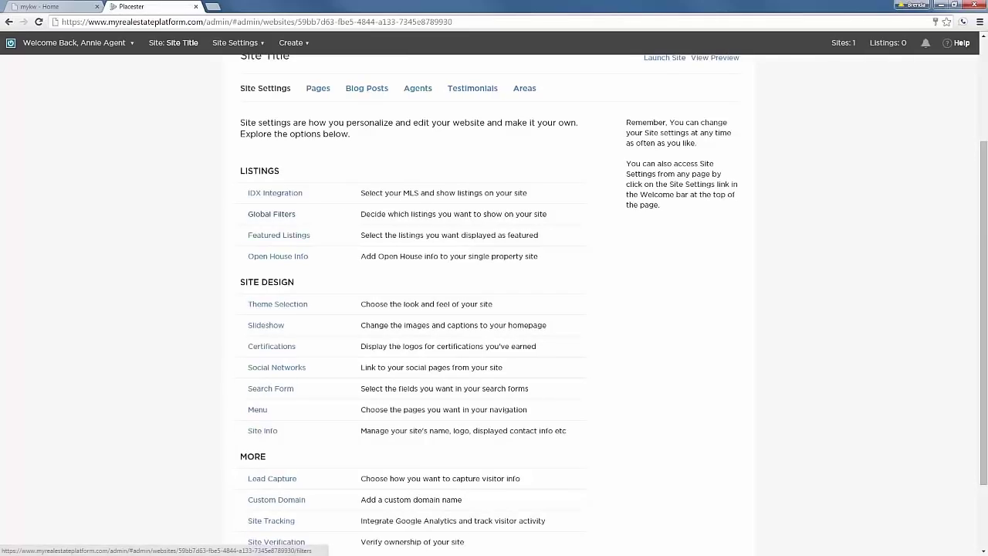
Set Global Filters to display all listings, save, and confirm clearing earlier filters.
{"action": "left_click", "coordinate": [271, 214]}
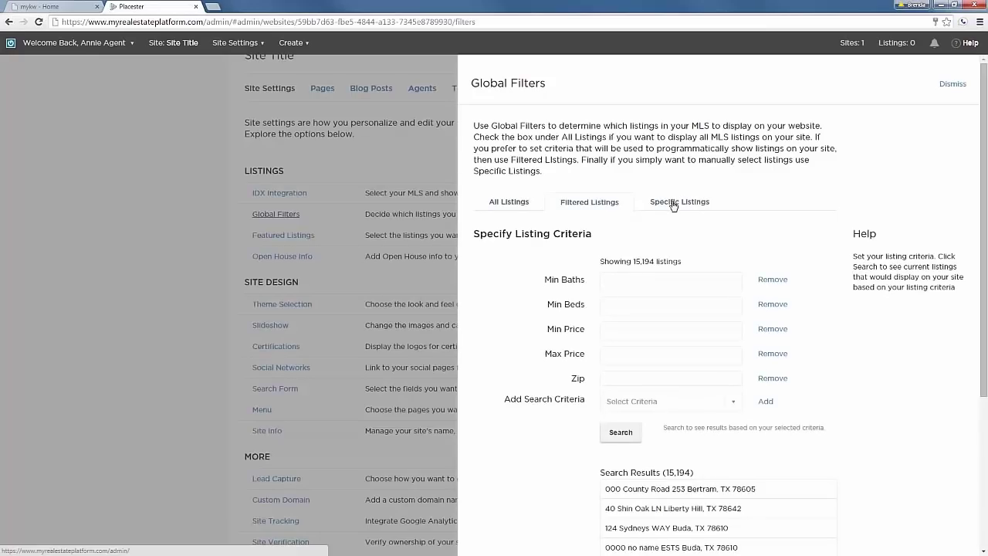
{"action": "left_click", "coordinate": [512, 203]}
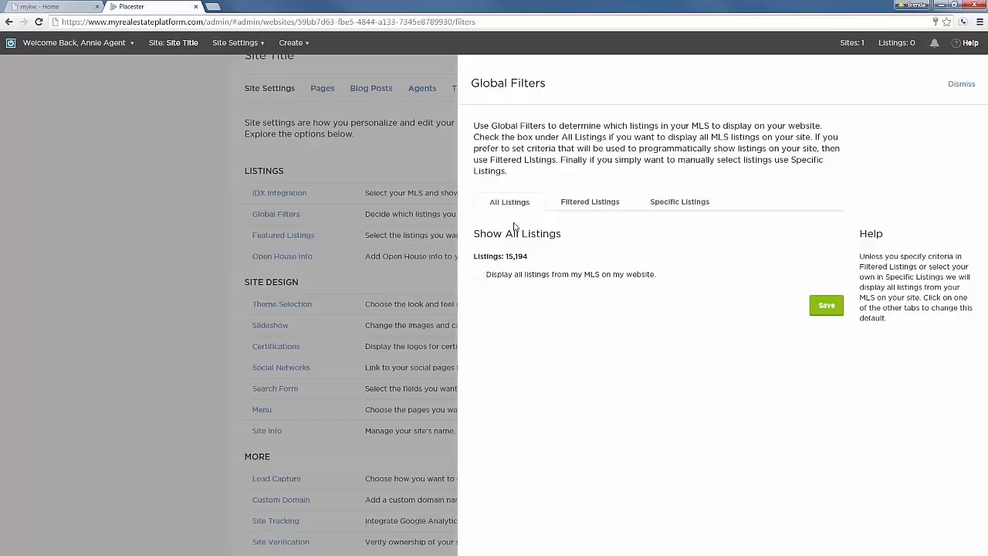
{"action": "left_click", "coordinate": [479, 276]}
{"action": "left_click", "coordinate": [824, 306]}
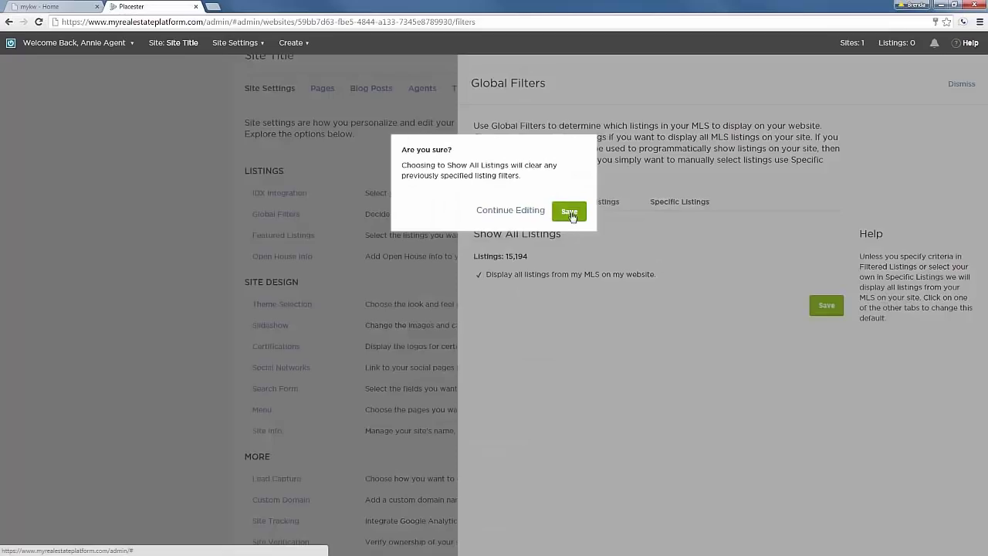
{"action": "left_click", "coordinate": [570, 212]}
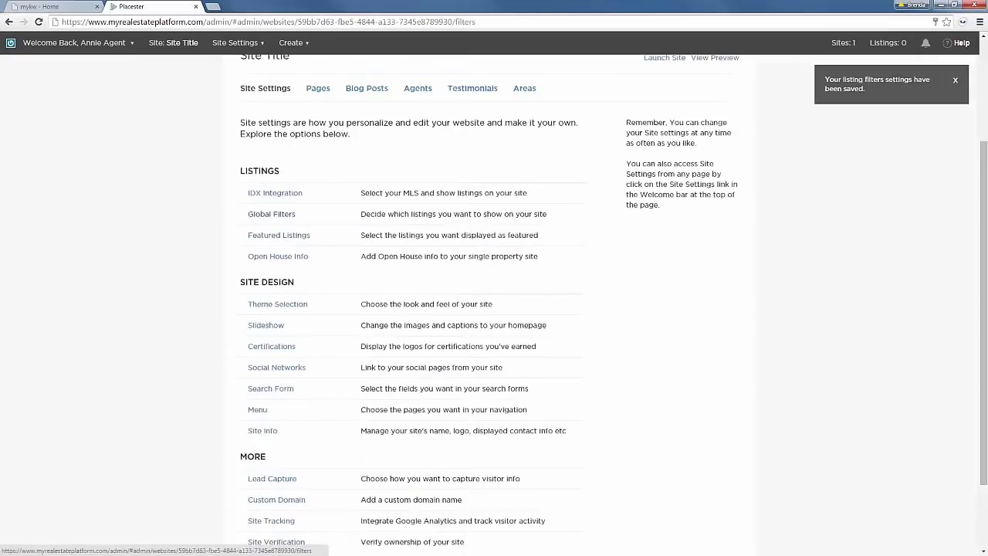
Try a Filtered Listings criterion of Min Price 500000.
{"action": "left_click", "coordinate": [272, 213]}
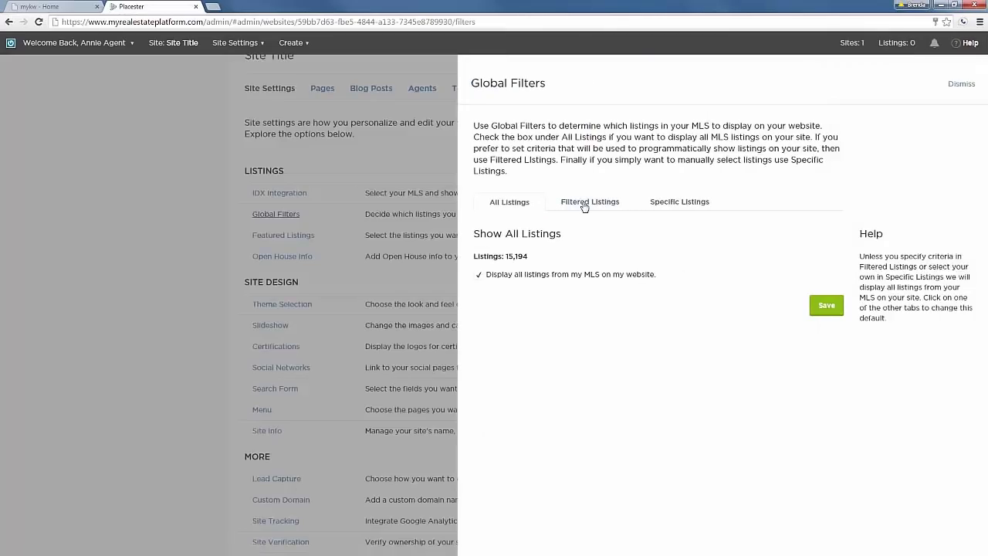
{"action": "left_click", "coordinate": [584, 205]}
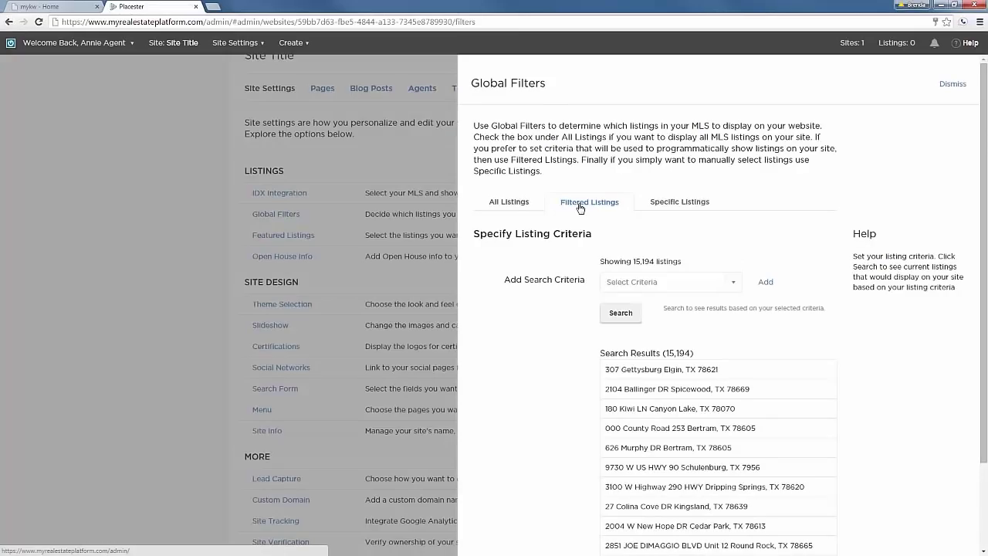
{"action": "left_click", "coordinate": [733, 282]}
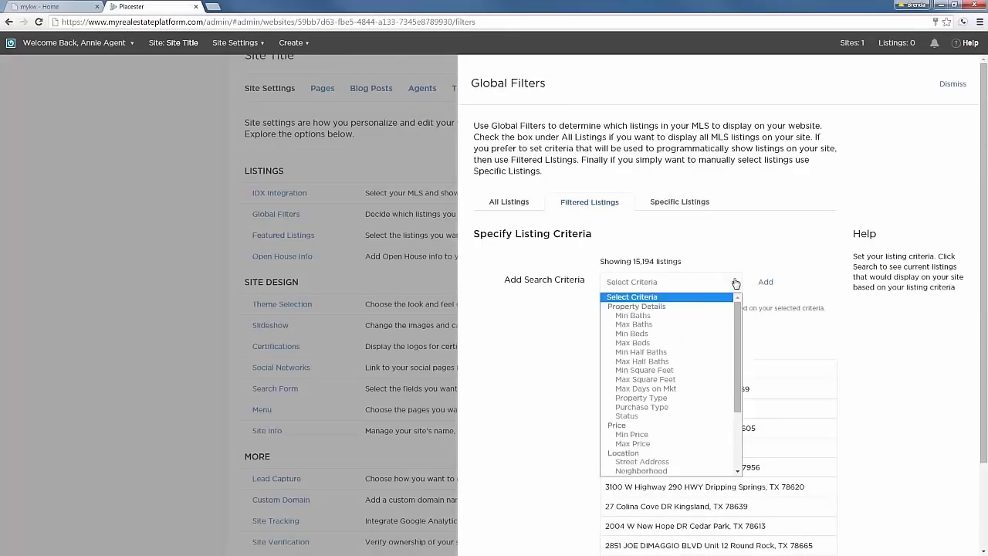
{"action": "left_click", "coordinate": [646, 435]}
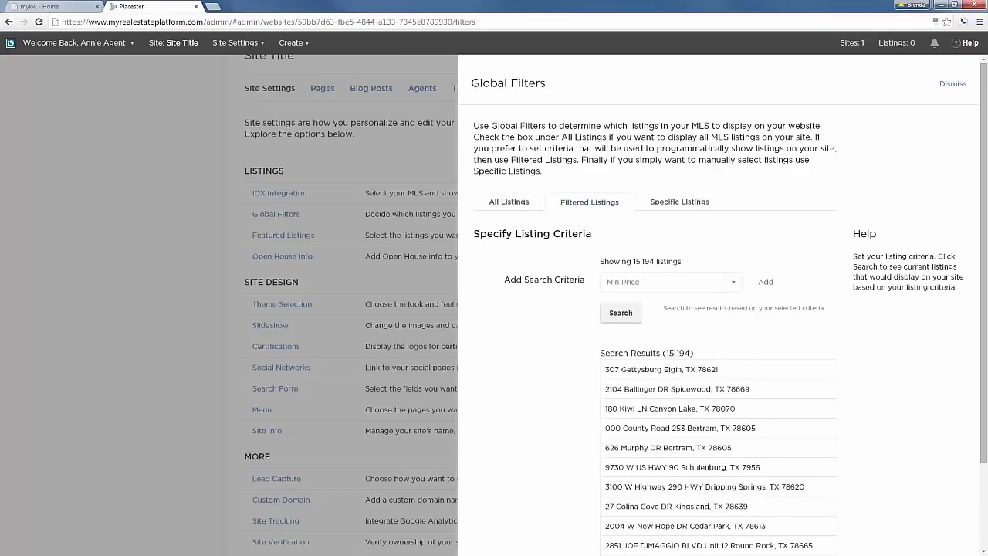
{"action": "left_click", "coordinate": [766, 281]}
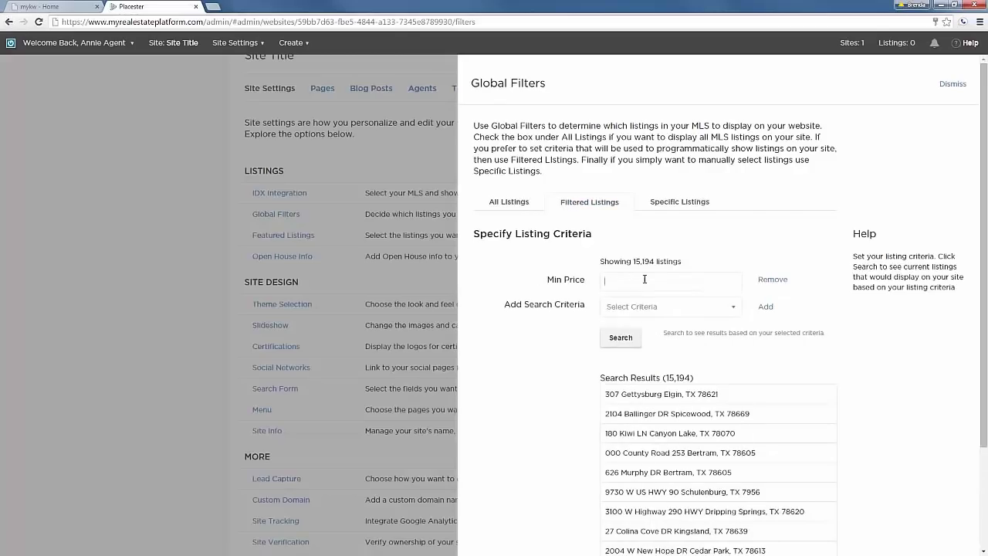
{"action": "type", "text": "500000"}
{"action": "left_click", "coordinate": [639, 337]}
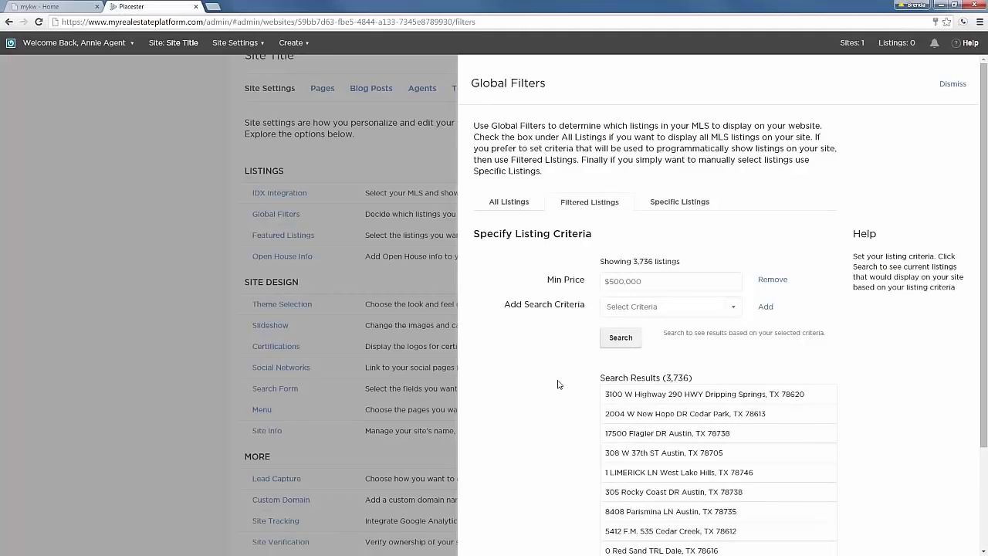
Browse the Specific Listings option, then return to All Listings and save again.
{"action": "left_click", "coordinate": [680, 203]}
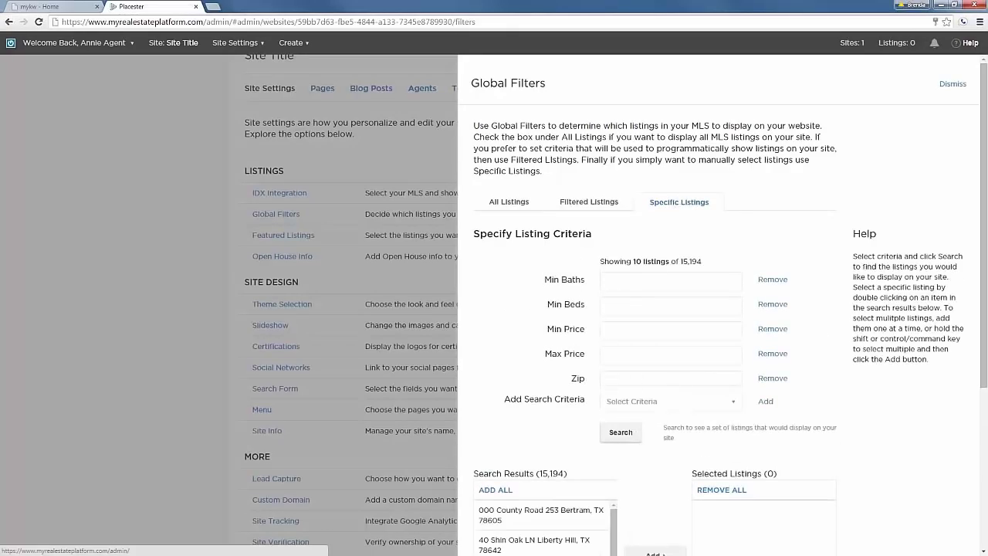
{"action": "scroll", "coordinate": [585, 326], "scroll_direction": "down", "scroll_amount": 1}
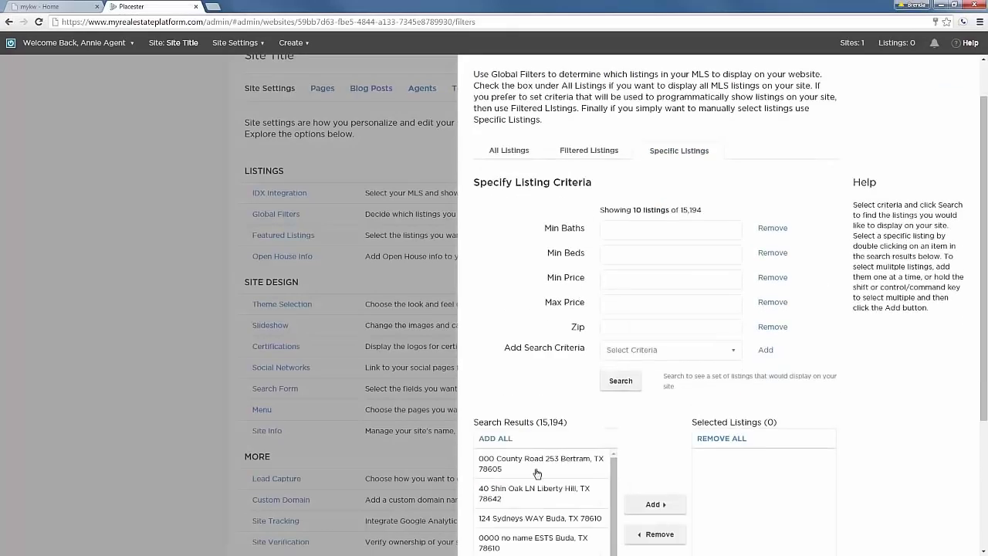
{"action": "scroll", "coordinate": [538, 472], "scroll_direction": "down", "scroll_amount": 1}
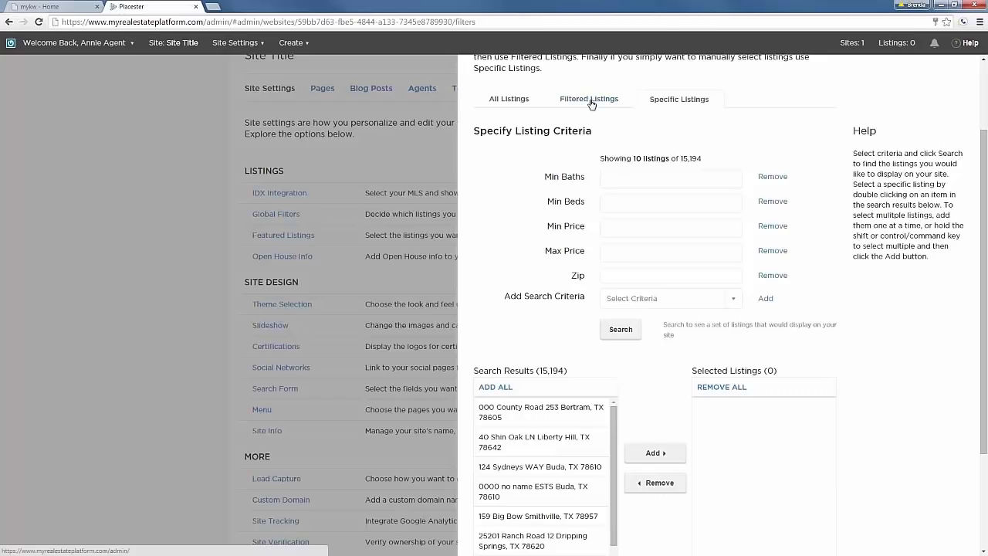
{"action": "left_click", "coordinate": [522, 100]}
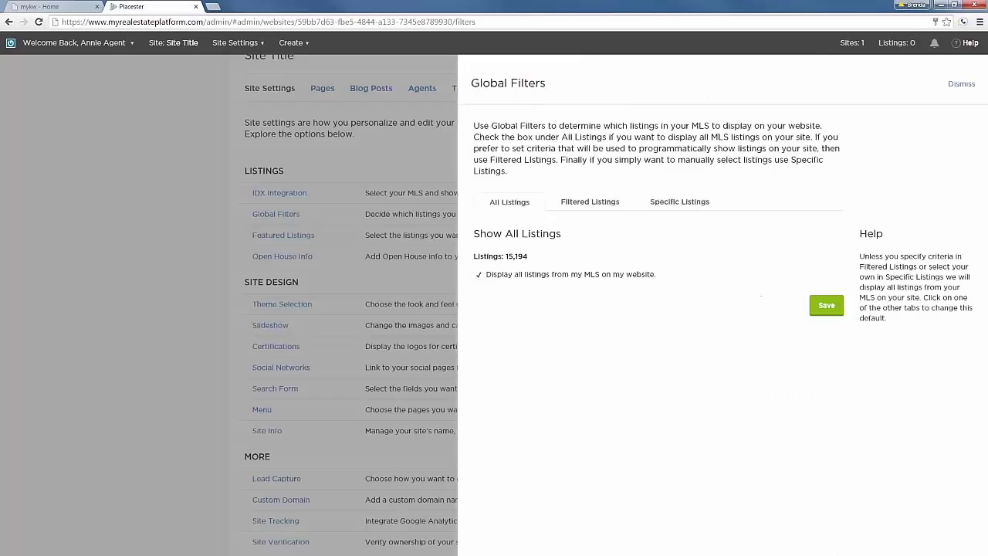
{"action": "left_click", "coordinate": [824, 306]}
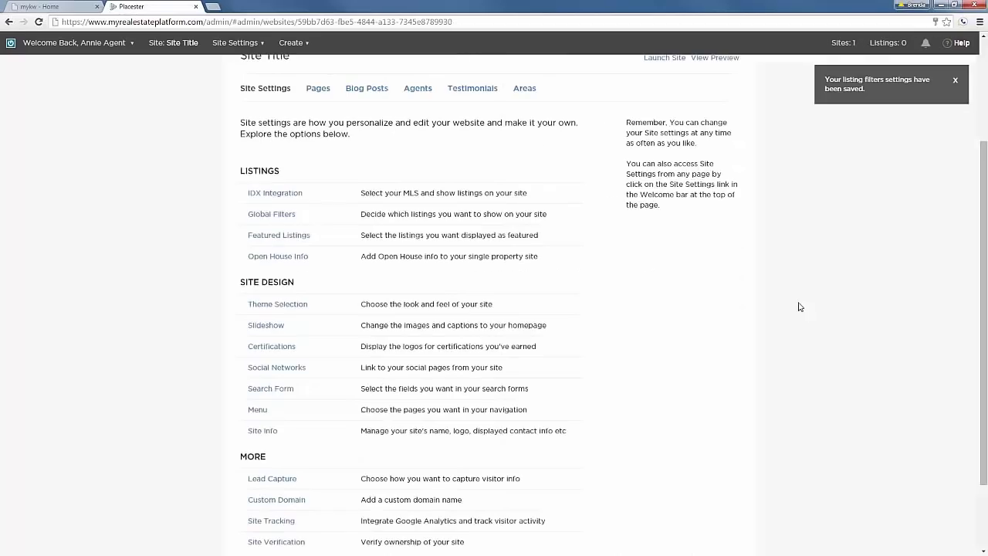
Open the Featured Listings panel, then close it to return to Site Settings.
{"action": "left_click", "coordinate": [278, 236]}
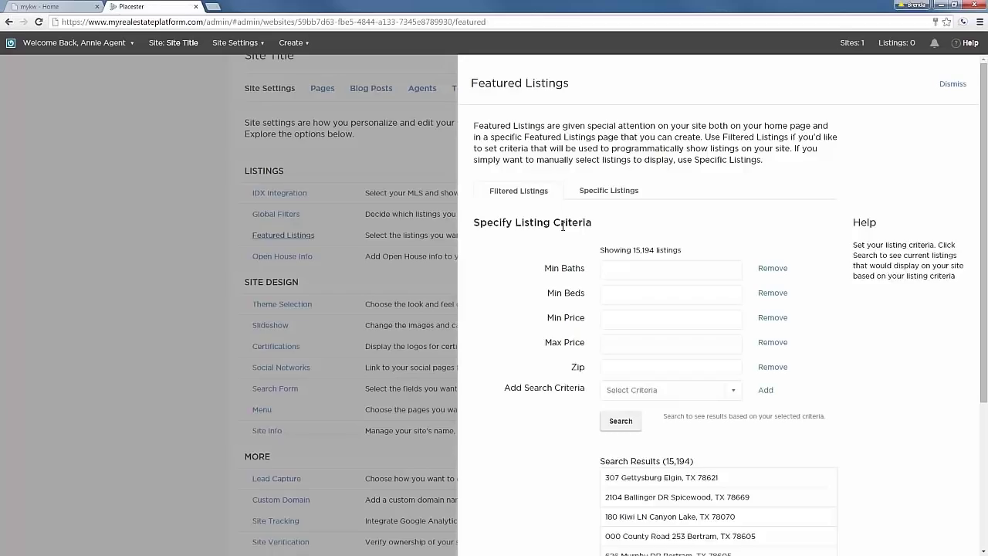
{"action": "left_click", "coordinate": [953, 83]}
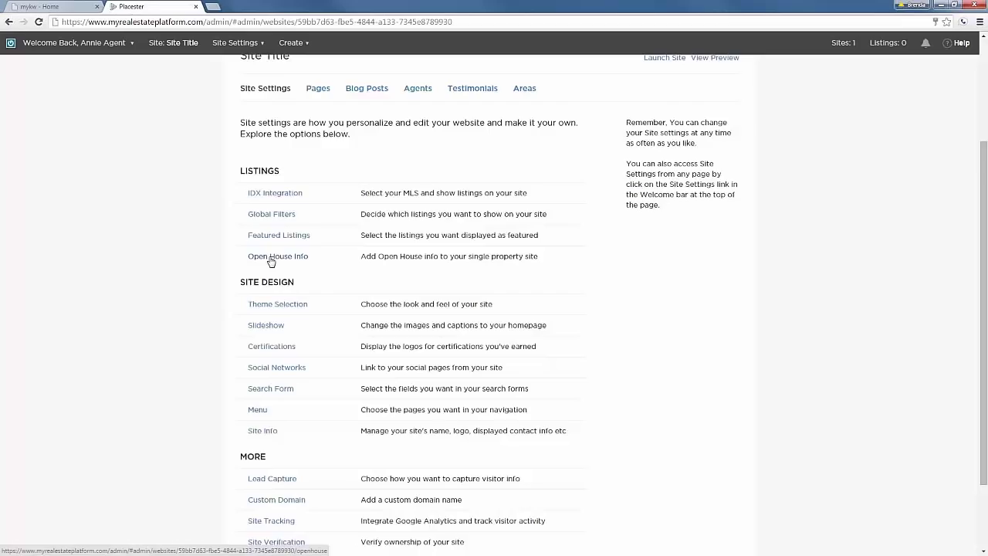
Open Theme Selection and try colour options and slideshow statement for the Madison design.
{"action": "scroll", "coordinate": [212, 285], "scroll_direction": "down", "scroll_amount": 2}
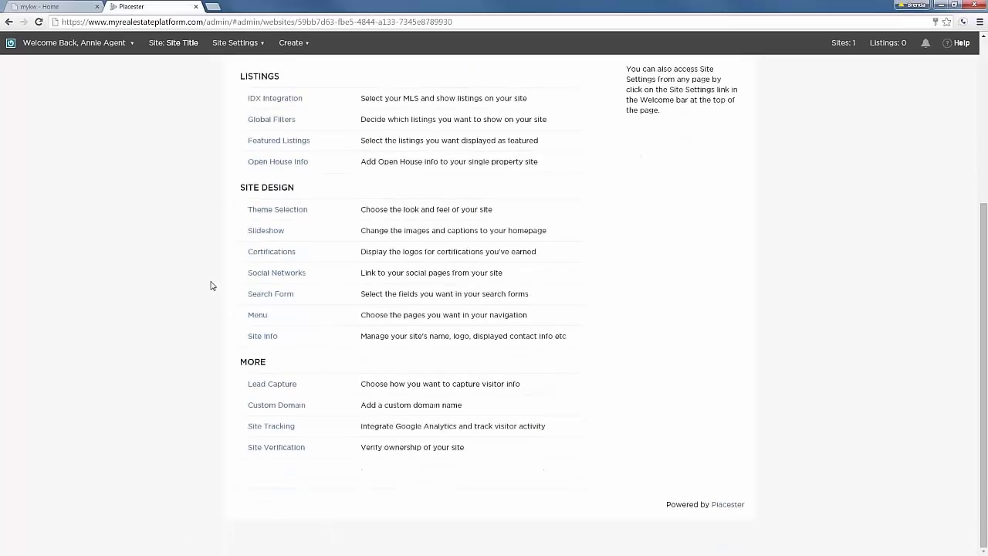
{"action": "left_click", "coordinate": [272, 210]}
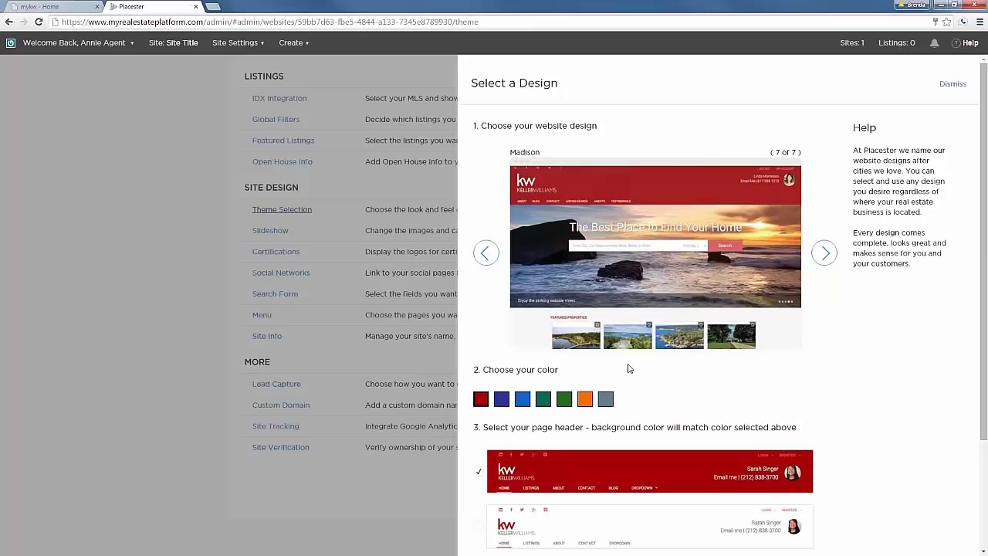
{"action": "scroll", "coordinate": [629, 368], "scroll_direction": "down", "scroll_amount": 1}
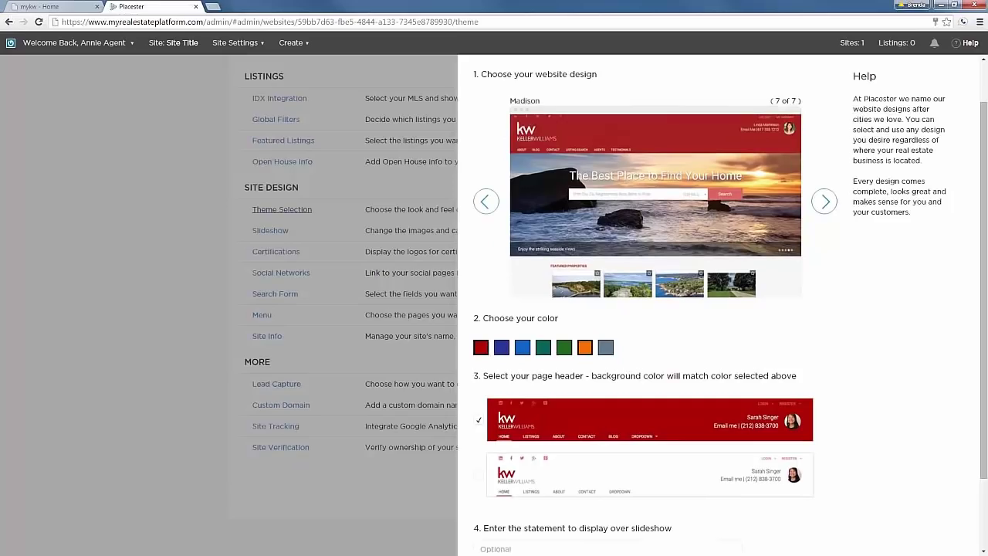
{"action": "left_click", "coordinate": [522, 348]}
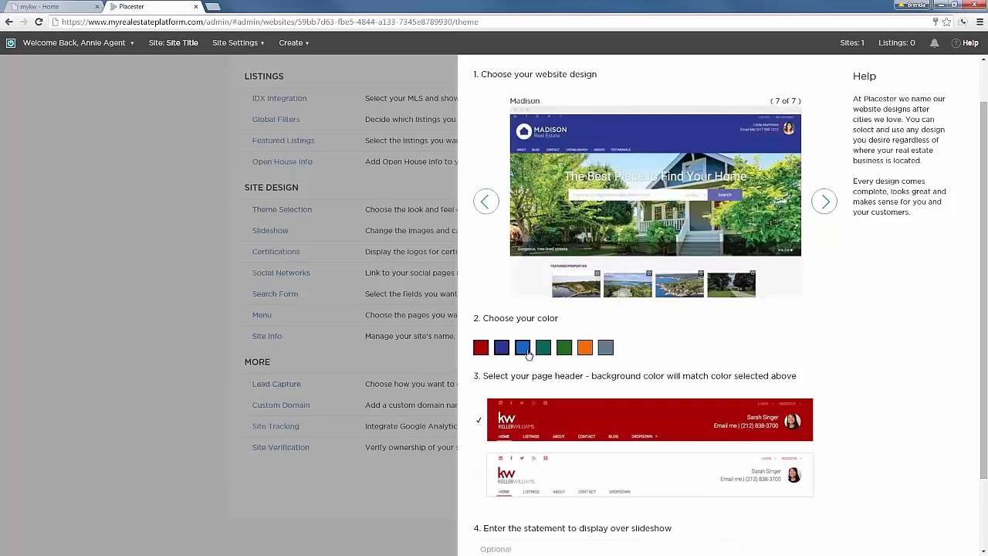
{"action": "left_click", "coordinate": [605, 348]}
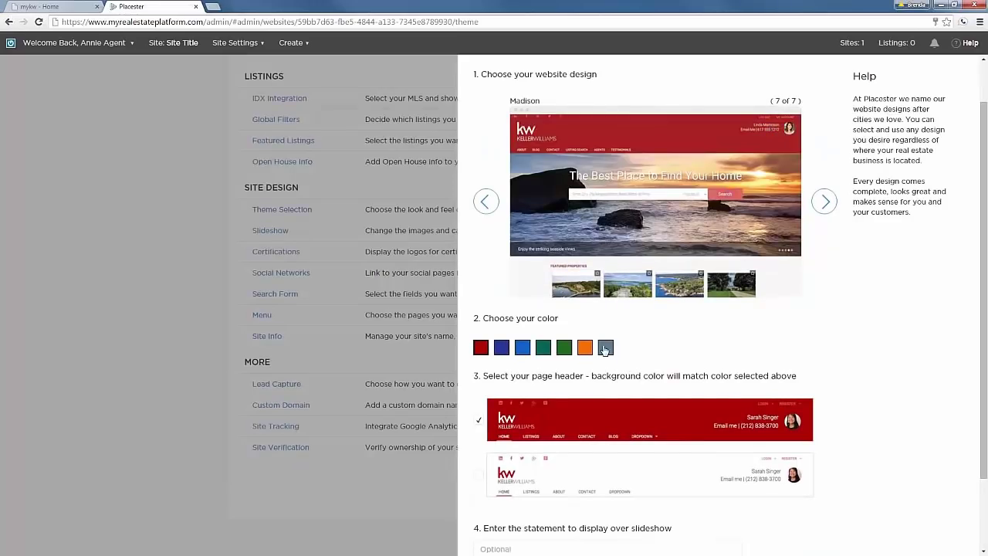
{"action": "scroll", "coordinate": [548, 351], "scroll_direction": "down", "scroll_amount": 1}
{"action": "scroll", "coordinate": [575, 368], "scroll_direction": "down", "scroll_amount": 1}
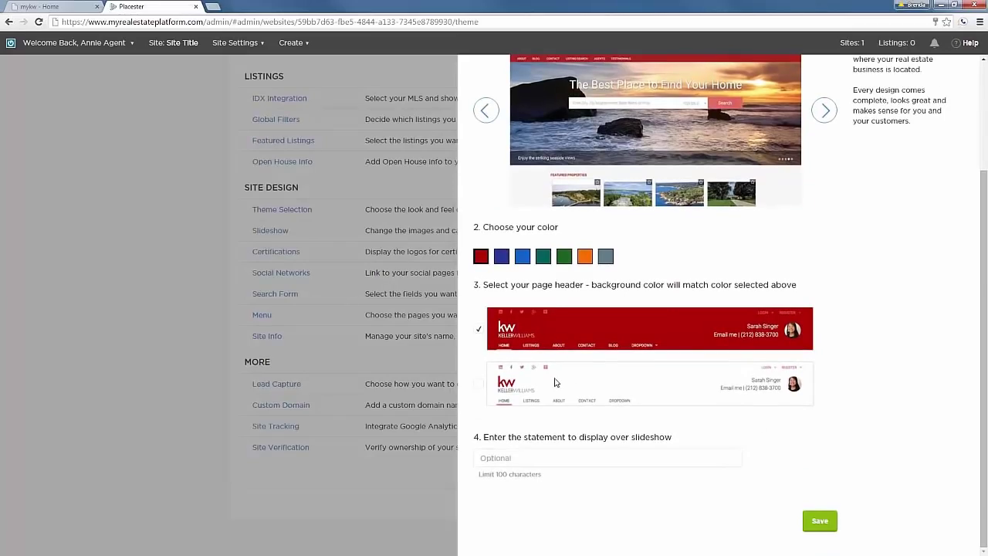
{"action": "left_click", "coordinate": [526, 452]}
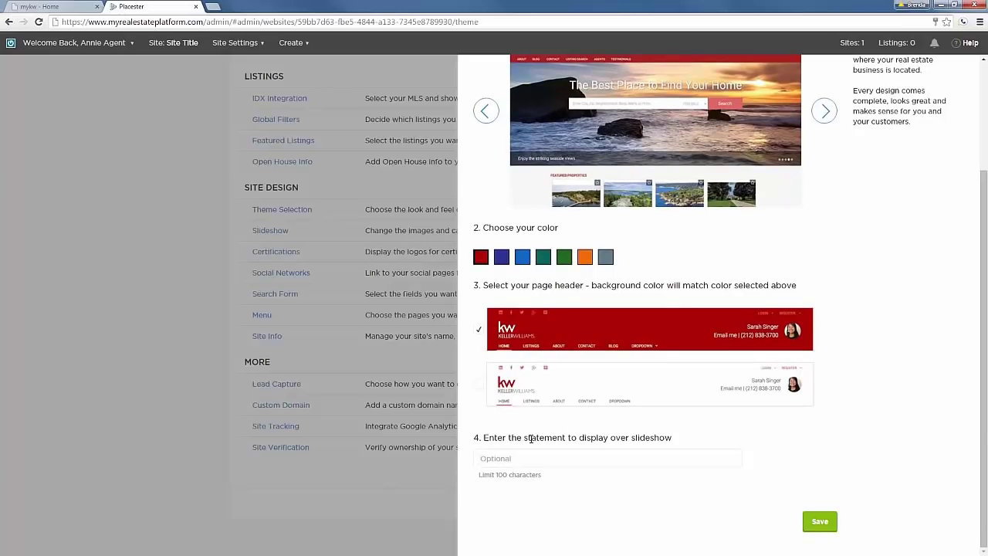
{"action": "scroll", "coordinate": [617, 332], "scroll_direction": "up", "scroll_amount": 3}
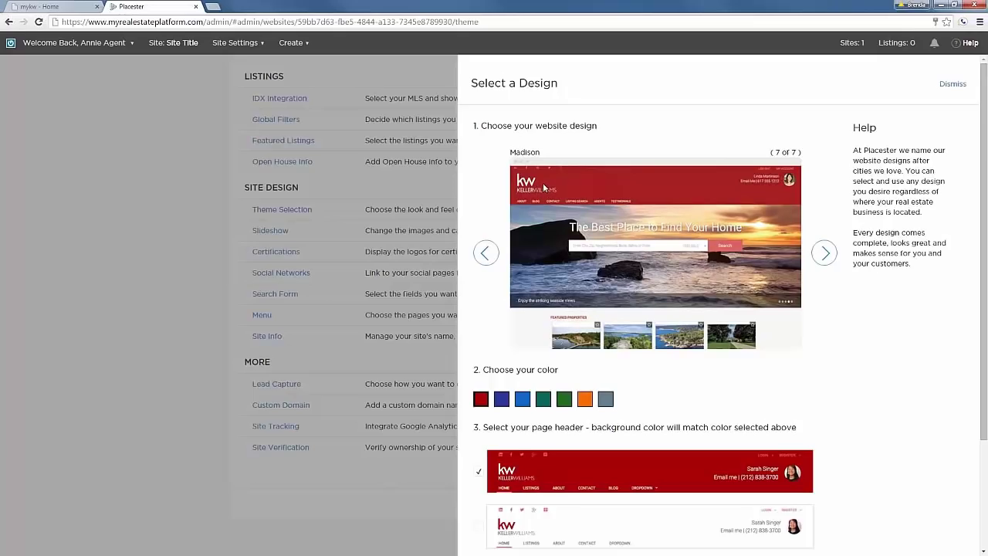
Choose the Phoenix theme in orange, save it, and preview the site.
{"action": "left_click", "coordinate": [826, 255]}
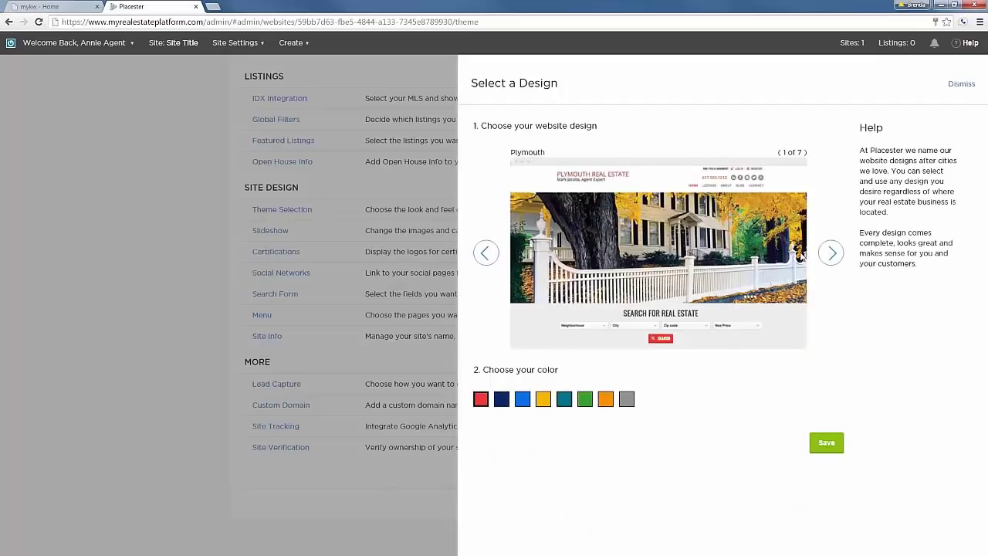
{"action": "left_click", "coordinate": [838, 257]}
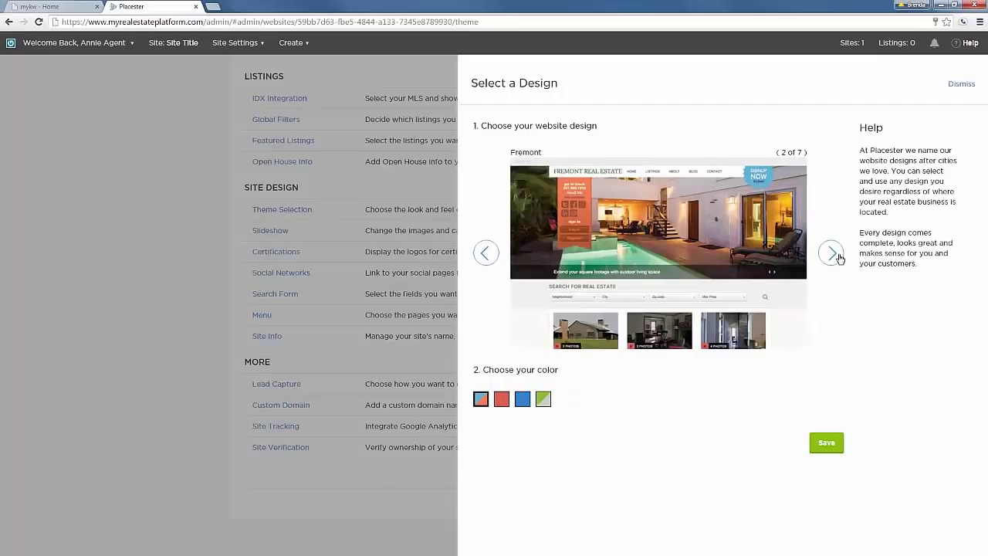
{"action": "left_click", "coordinate": [838, 257]}
{"action": "left_click", "coordinate": [834, 259]}
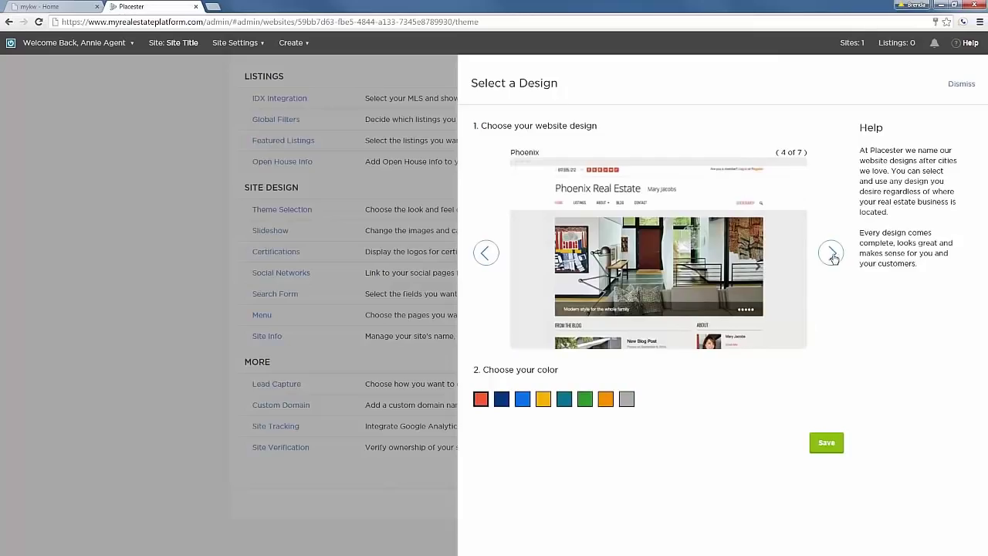
{"action": "left_click", "coordinate": [605, 399]}
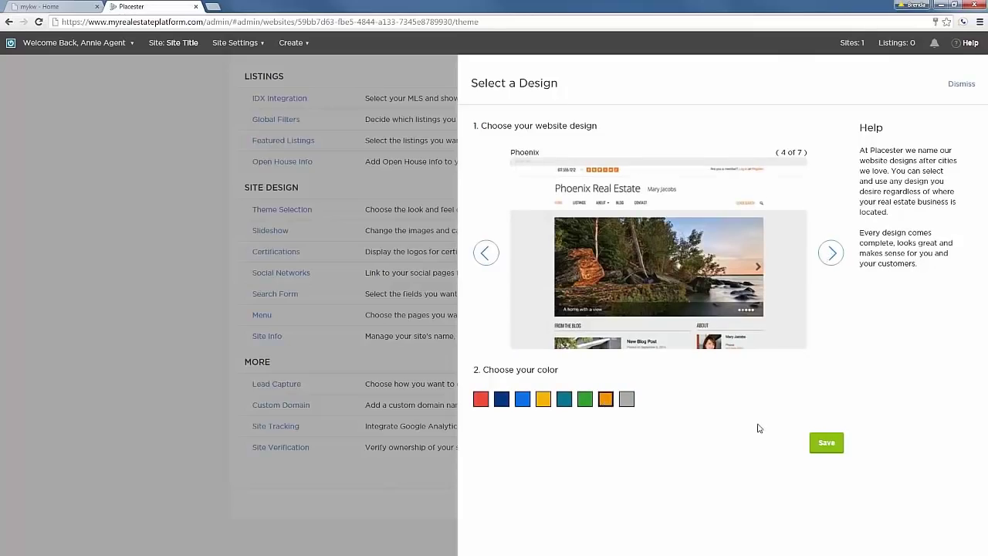
{"action": "left_click", "coordinate": [826, 444]}
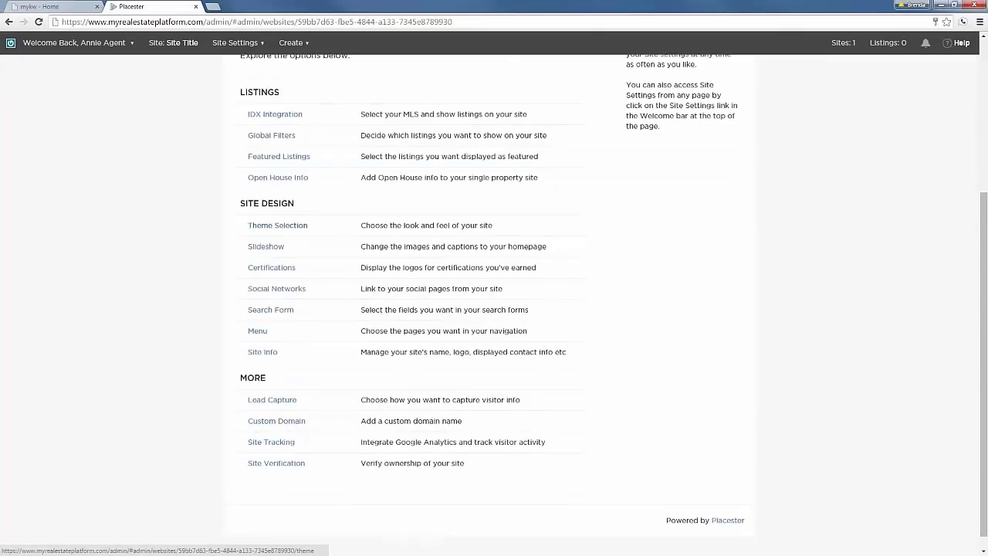
{"action": "scroll", "coordinate": [617, 335], "scroll_direction": "up", "scroll_amount": 3}
{"action": "left_click", "coordinate": [721, 213]}
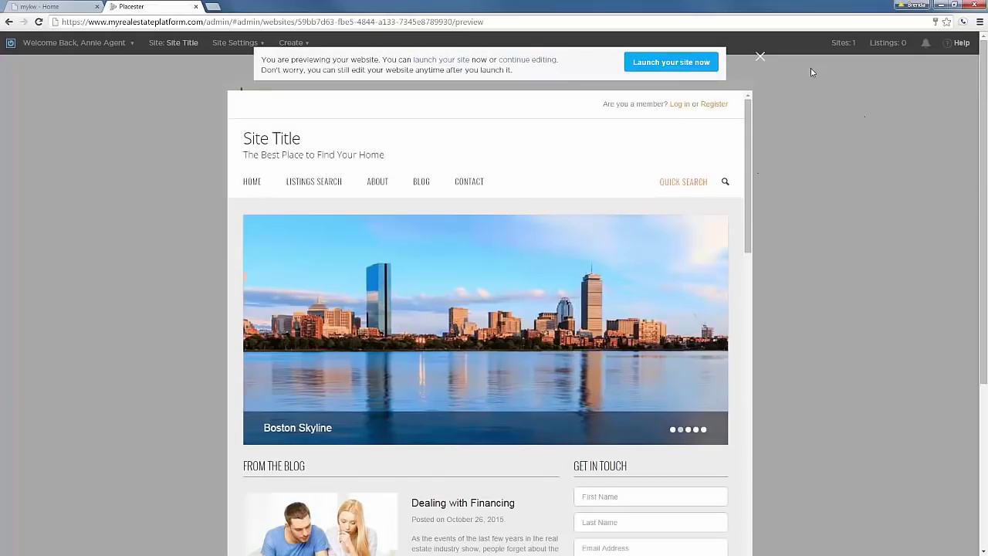
Close the preview and scroll down the Site Settings page.
{"action": "left_click", "coordinate": [760, 58]}
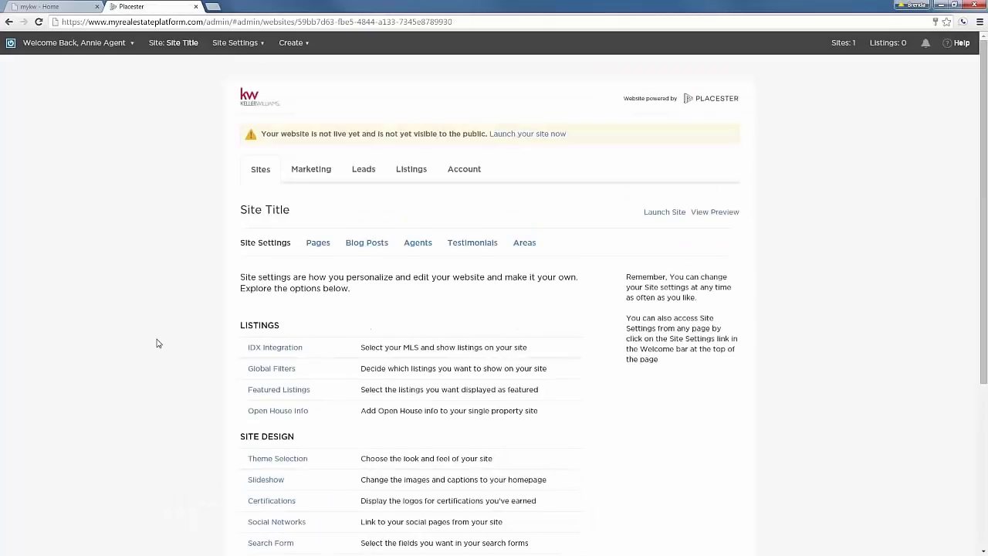
{"action": "scroll", "coordinate": [157, 345], "scroll_direction": "down", "scroll_amount": 4}
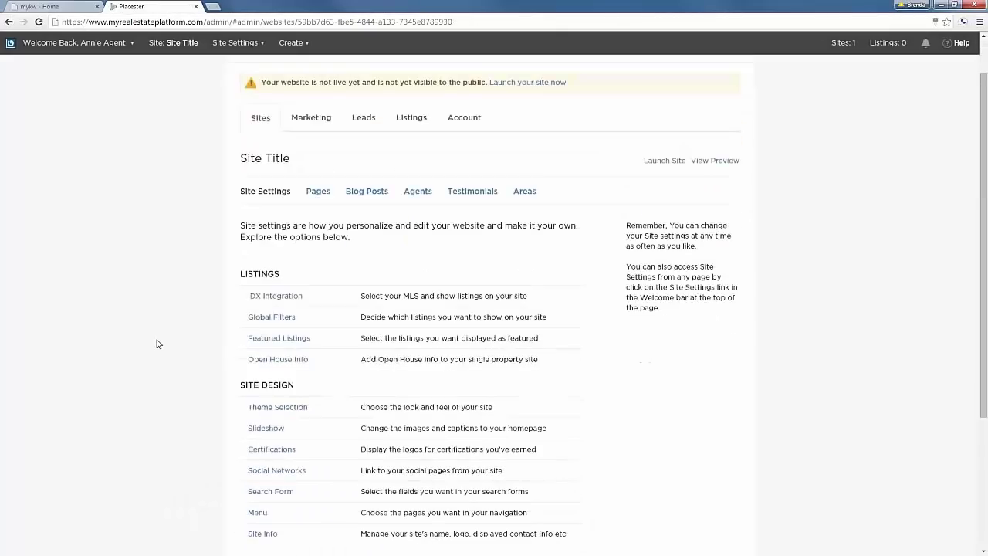
{"action": "scroll", "coordinate": [157, 347], "scroll_direction": "down", "scroll_amount": 1}
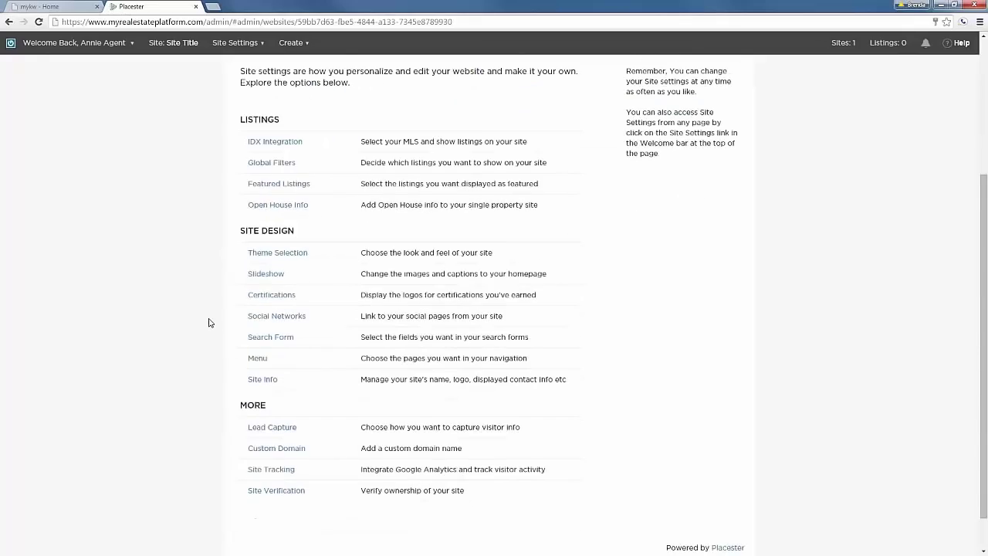
Open Slideshow settings and select the Interiors slideshow for the homepage.
{"action": "left_click", "coordinate": [267, 277]}
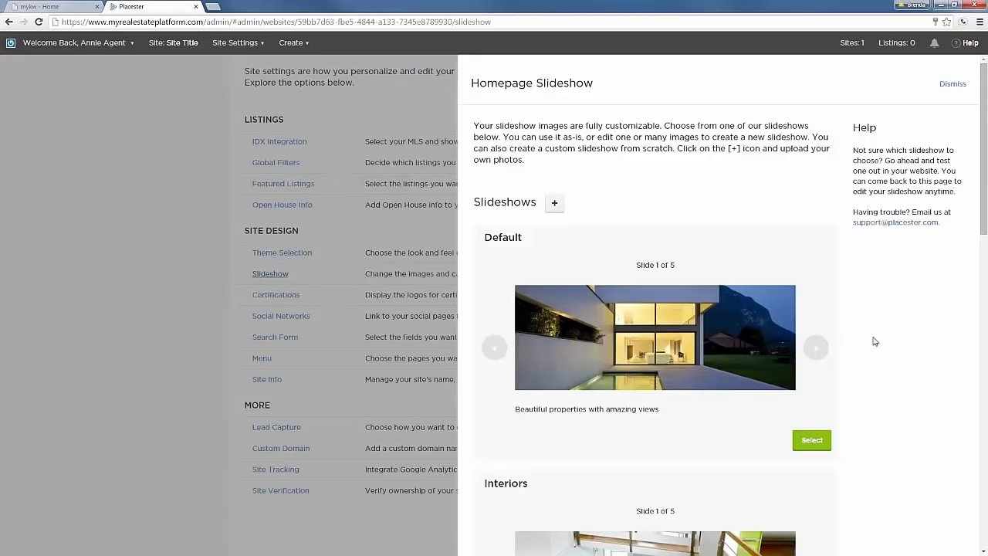
{"action": "scroll", "coordinate": [872, 342], "scroll_direction": "down", "scroll_amount": 2}
{"action": "scroll", "coordinate": [654, 329], "scroll_direction": "down", "scroll_amount": 2}
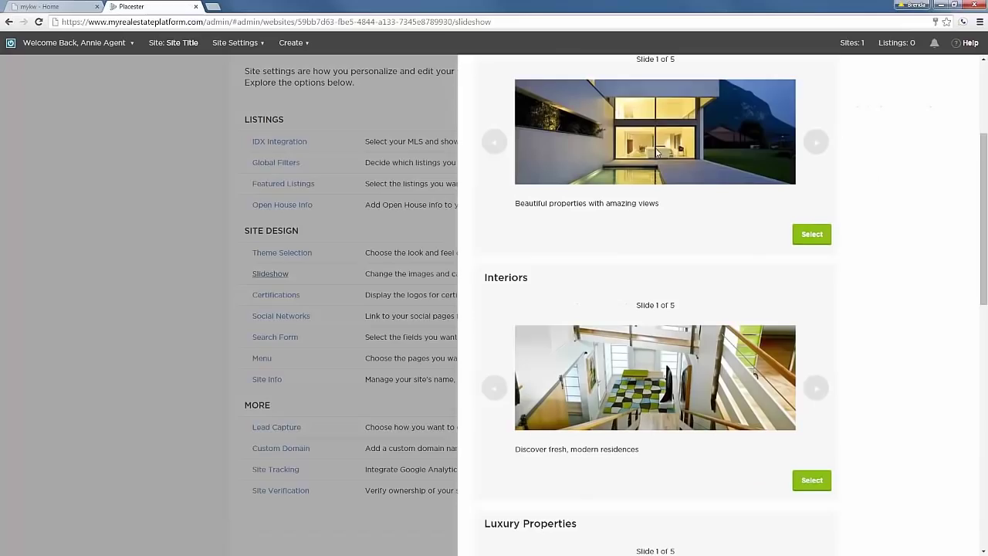
{"action": "scroll", "coordinate": [652, 351], "scroll_direction": "down", "scroll_amount": 1}
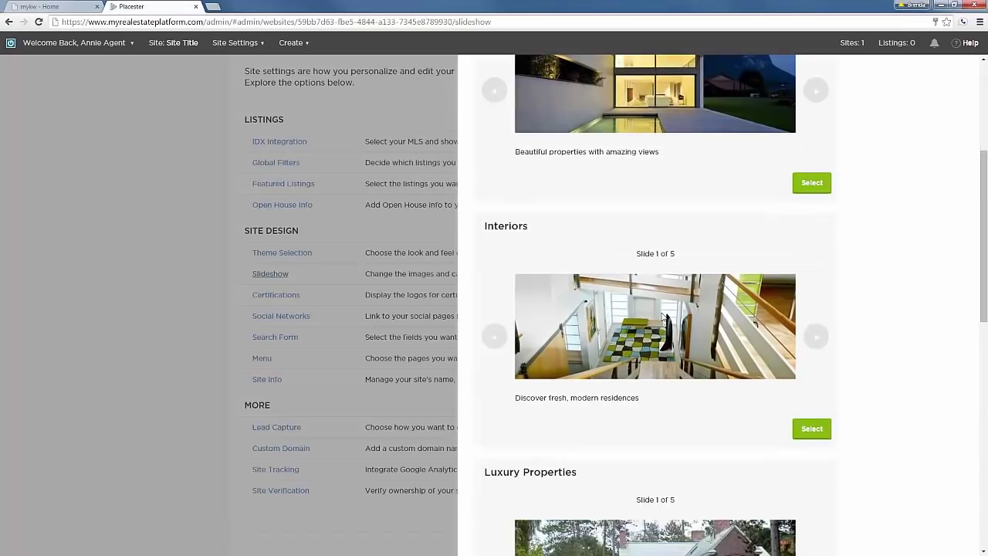
{"action": "scroll", "coordinate": [636, 357], "scroll_direction": "down", "scroll_amount": 1}
{"action": "scroll", "coordinate": [636, 356], "scroll_direction": "down", "scroll_amount": 1}
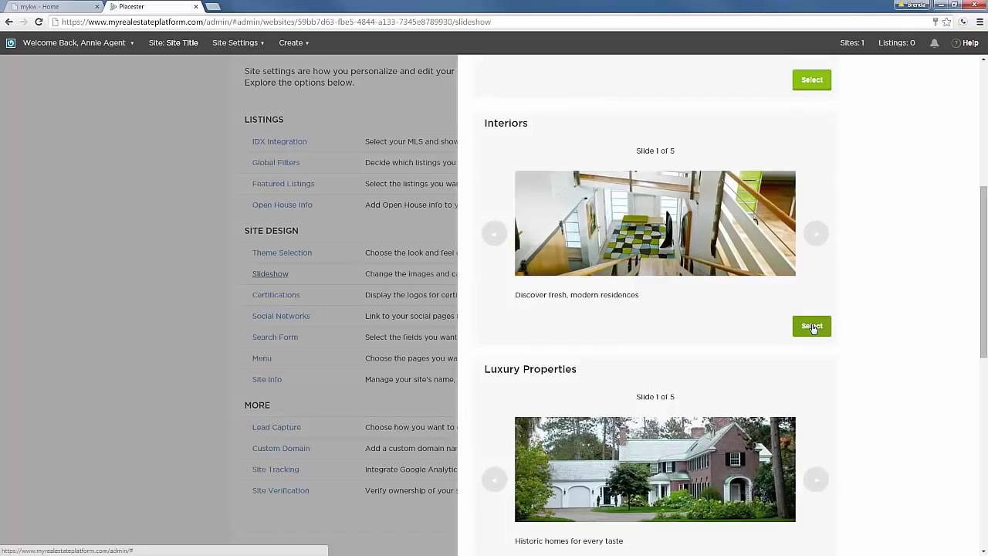
{"action": "left_click", "coordinate": [817, 329]}
{"action": "left_click", "coordinate": [812, 326]}
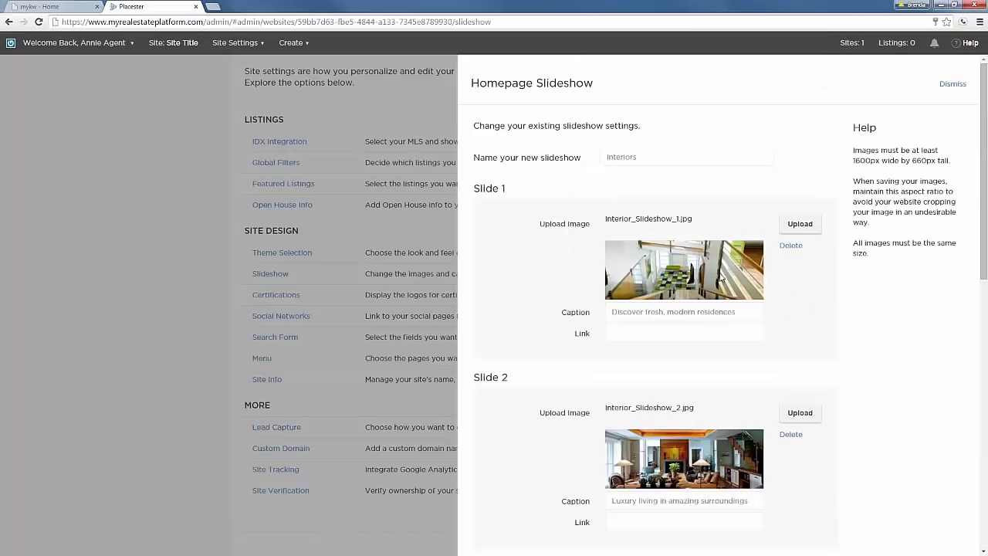
Review the minimum image size note and Slide 1 caption, then dismiss the editor.
{"action": "left_click_drag", "start_coordinate": [854, 150], "coordinate": [951, 162]}
{"action": "left_click", "coordinate": [939, 172]}
{"action": "left_click_drag", "start_coordinate": [617, 311], "coordinate": [731, 314]}
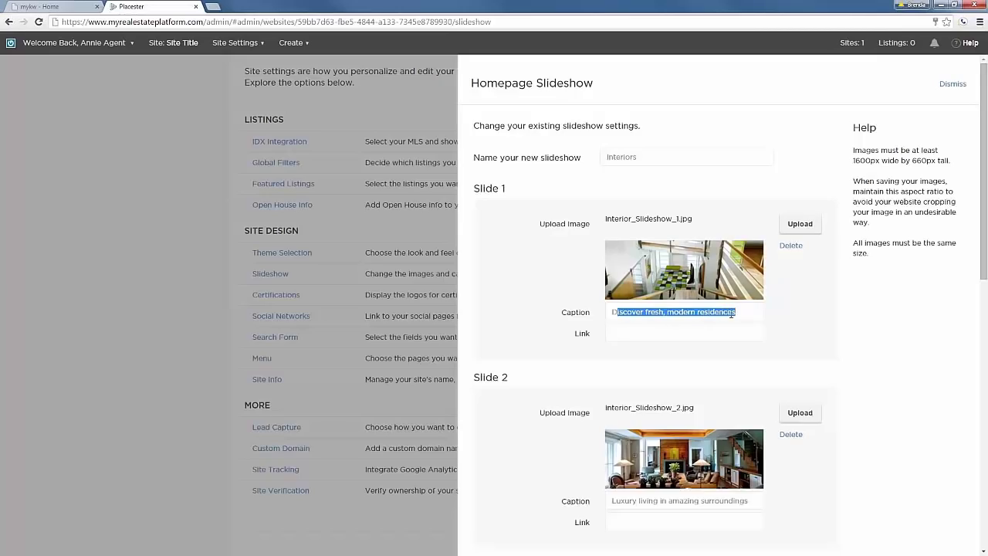
{"action": "left_click", "coordinate": [676, 333]}
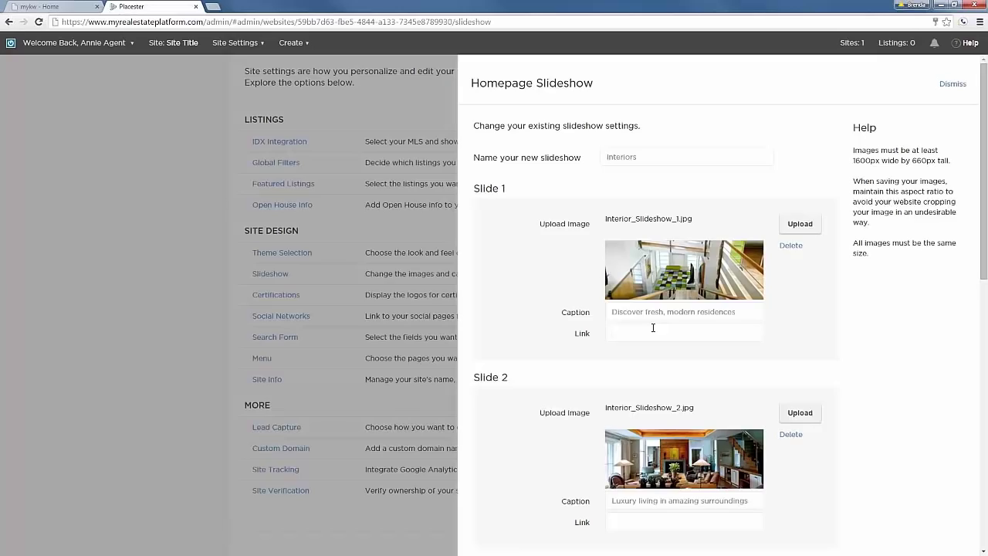
{"action": "left_click", "coordinate": [953, 84]}
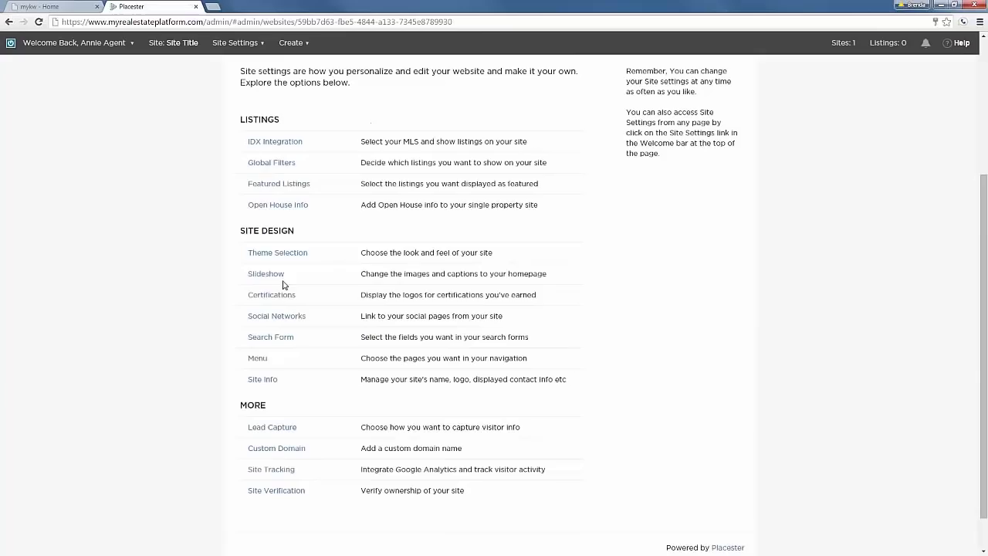
Select the NAR Green Designation and National Association of Realtors logos, then save.
{"action": "left_click", "coordinate": [276, 297]}
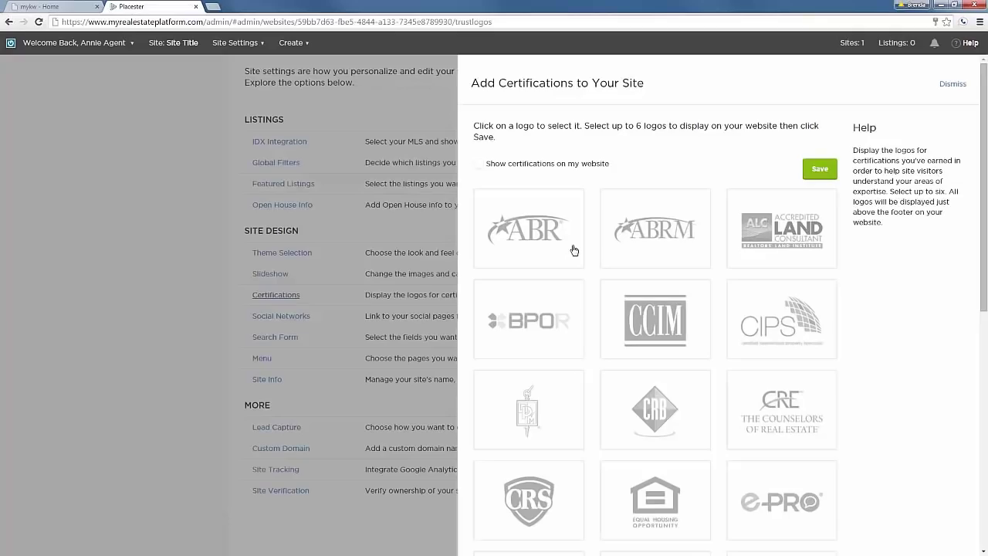
{"action": "scroll", "coordinate": [587, 393], "scroll_direction": "down", "scroll_amount": 4}
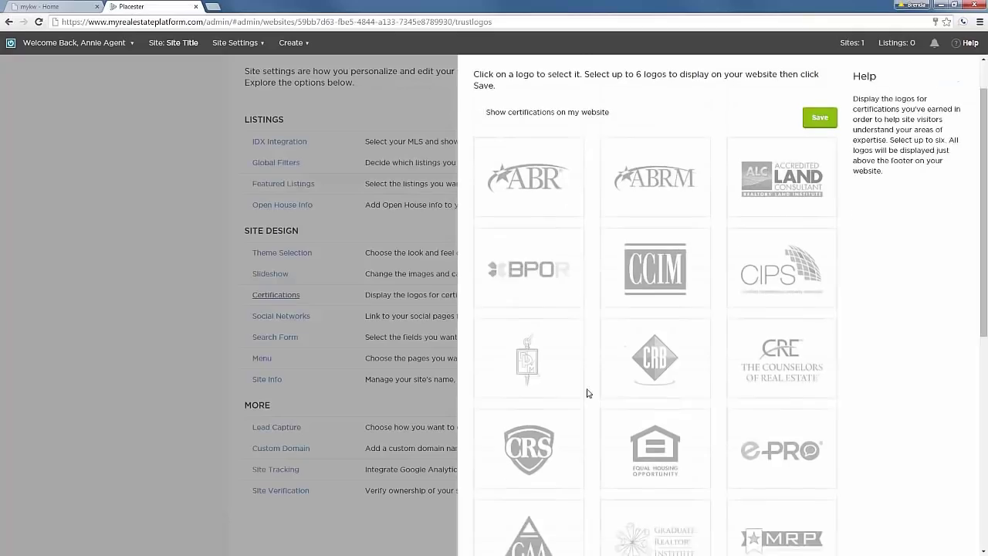
{"action": "scroll", "coordinate": [588, 395], "scroll_direction": "down", "scroll_amount": 3}
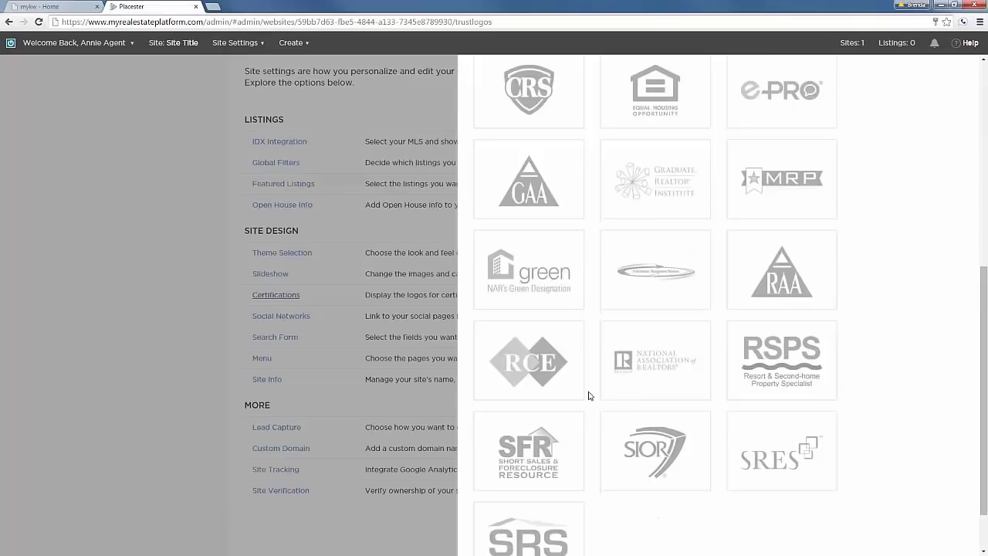
{"action": "scroll", "coordinate": [593, 378], "scroll_direction": "up", "scroll_amount": 2}
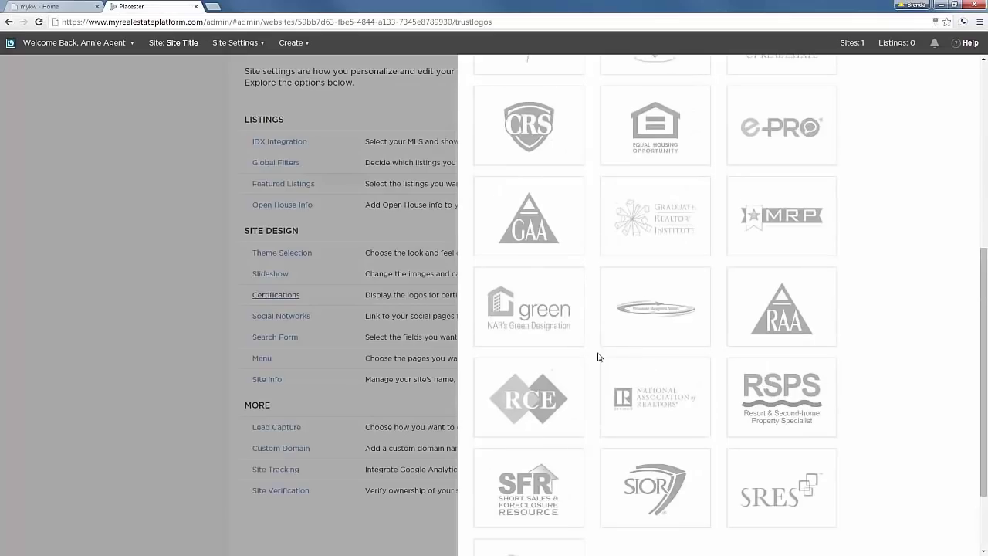
{"action": "left_click", "coordinate": [538, 317]}
{"action": "left_click", "coordinate": [644, 399]}
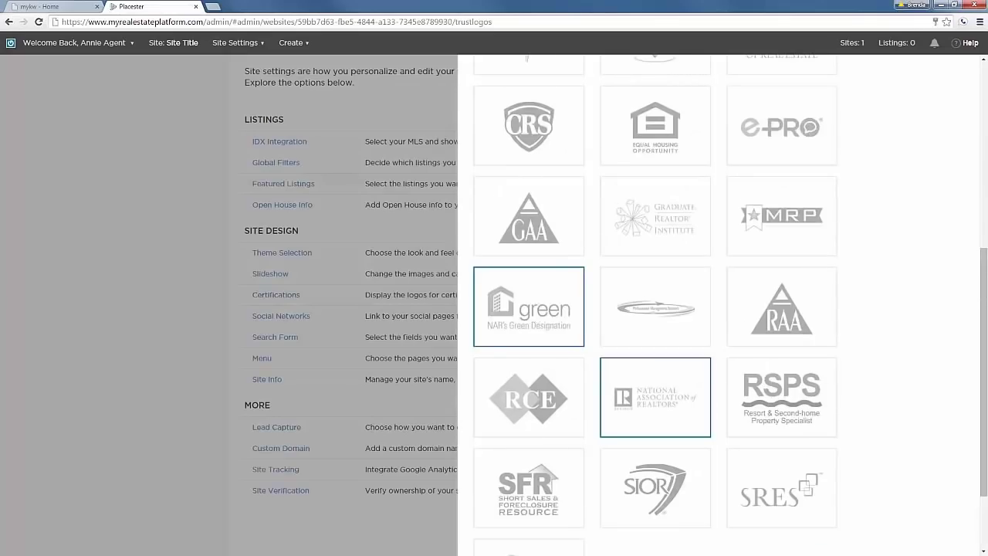
{"action": "scroll", "coordinate": [644, 399], "scroll_direction": "down", "scroll_amount": 2}
{"action": "left_click", "coordinate": [827, 536]}
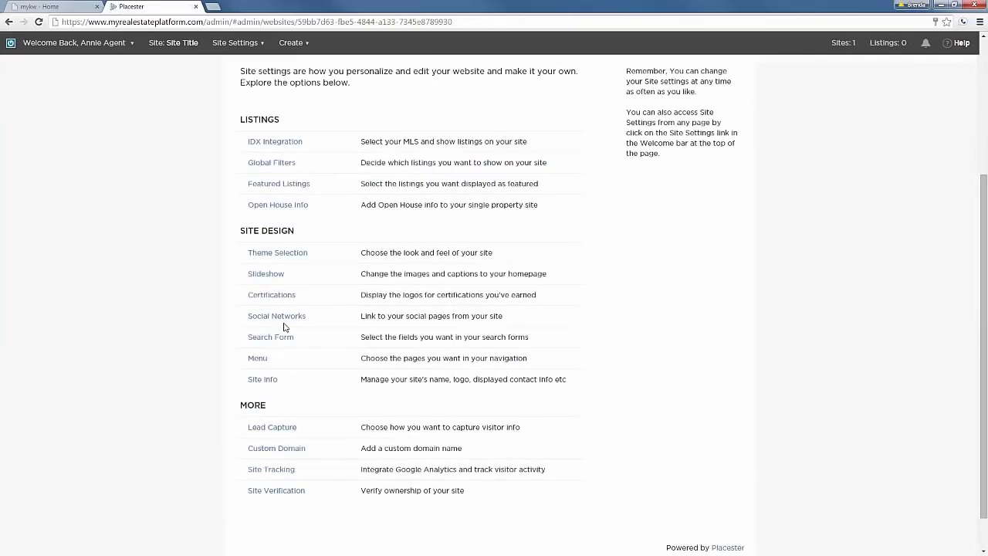
Enter the agent's social username in the Facebook field of Social Networks, fixing the typos.
{"action": "left_click", "coordinate": [278, 316]}
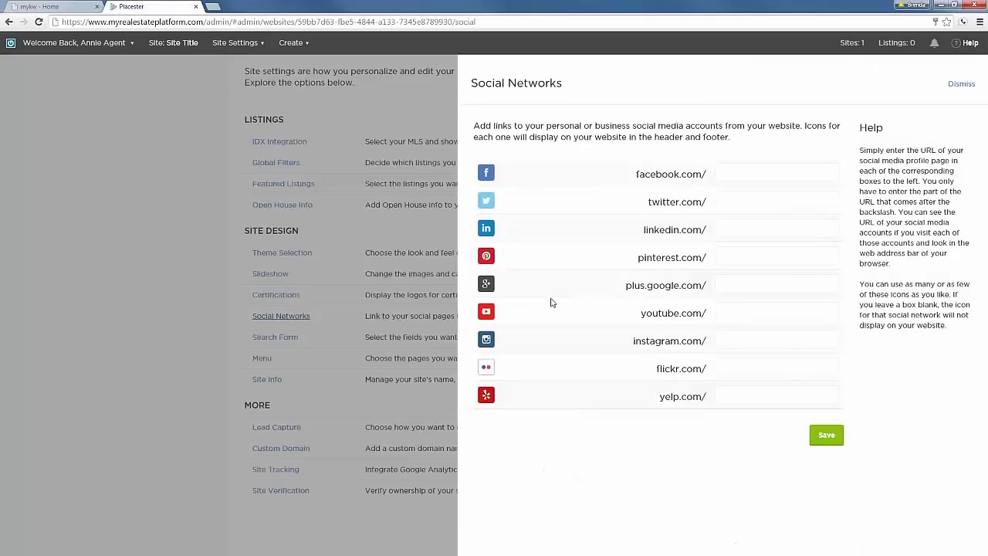
{"action": "left_click", "coordinate": [736, 171]}
{"action": "type", "text": "ann"}
{"action": "type", "text": "iagent"}
{"action": "left_click_drag", "start_coordinate": [737, 173], "coordinate": [743, 172]}
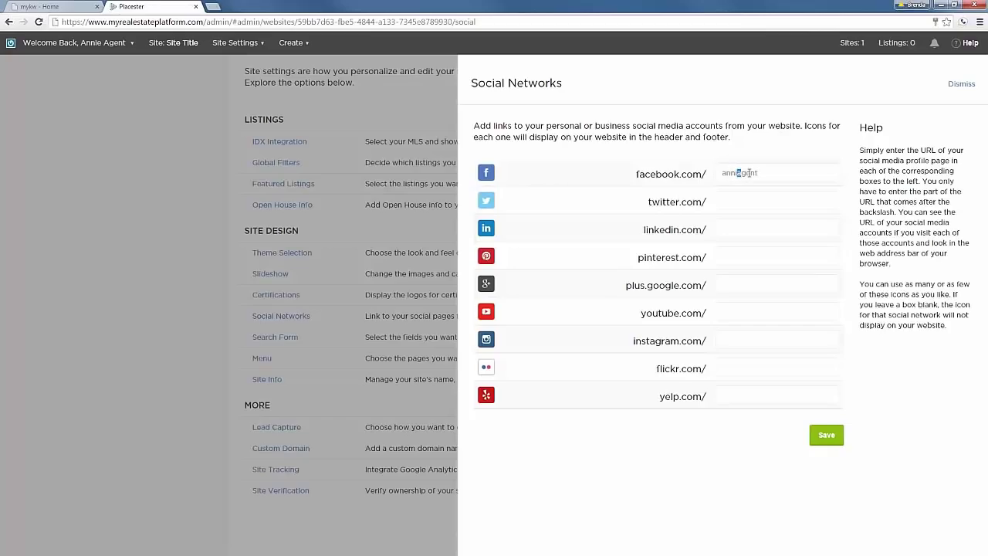
{"action": "left_click", "coordinate": [748, 173]}
{"action": "type", "text": "d"}
{"action": "key", "text": "BackSpace"}
{"action": "key", "text": "BackSpace"}
{"action": "type", "text": "ea"}
Copy the same username into the Twitter and YouTube fields and save the social links.
{"action": "left_click_drag", "start_coordinate": [781, 172], "coordinate": [684, 172]}
{"action": "key", "text": "ctrl+c"}
{"action": "left_click", "coordinate": [737, 201]}
{"action": "key", "text": "ctrl+v"}
{"action": "left_click", "coordinate": [747, 313]}
{"action": "key", "text": "ctrl+v"}
{"action": "left_click", "coordinate": [826, 434]}
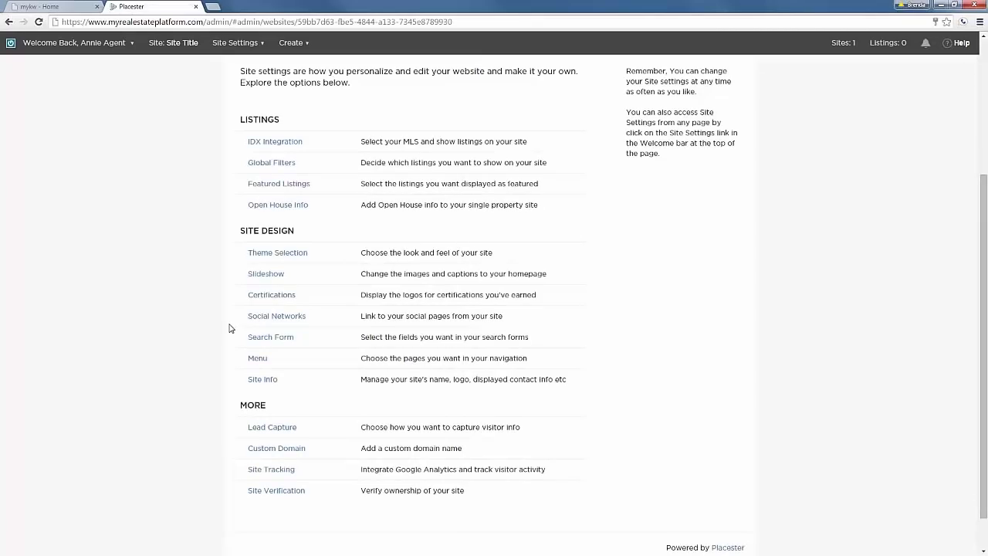
Pick the Neighborhood layout for the home page search and Basic for the listings page, then save.
{"action": "left_click", "coordinate": [275, 339]}
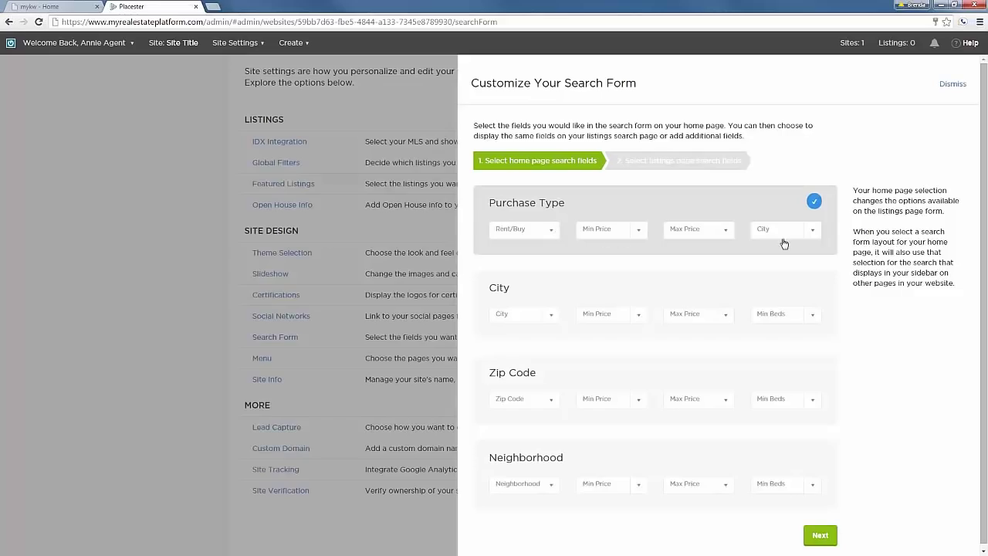
{"action": "left_click", "coordinate": [542, 314]}
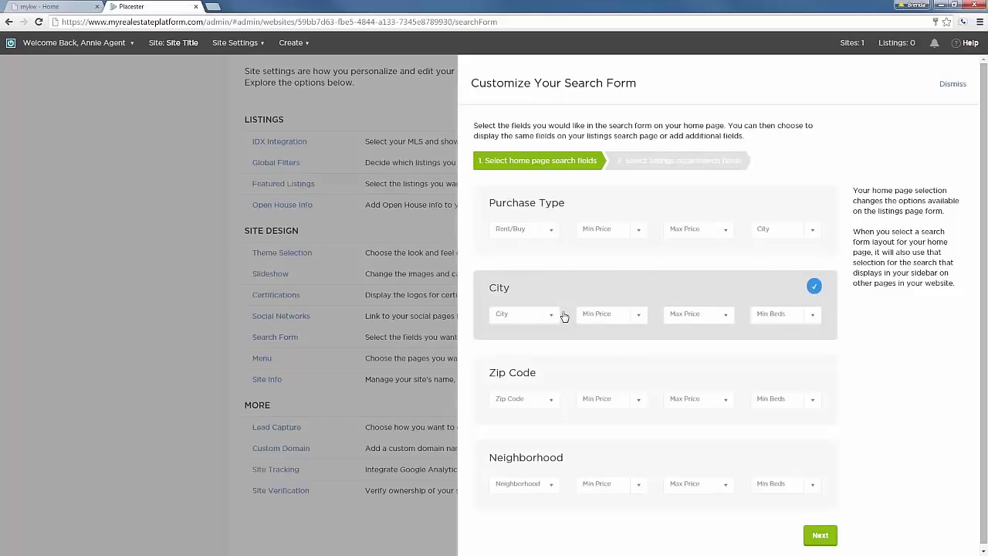
{"action": "left_click", "coordinate": [549, 377]}
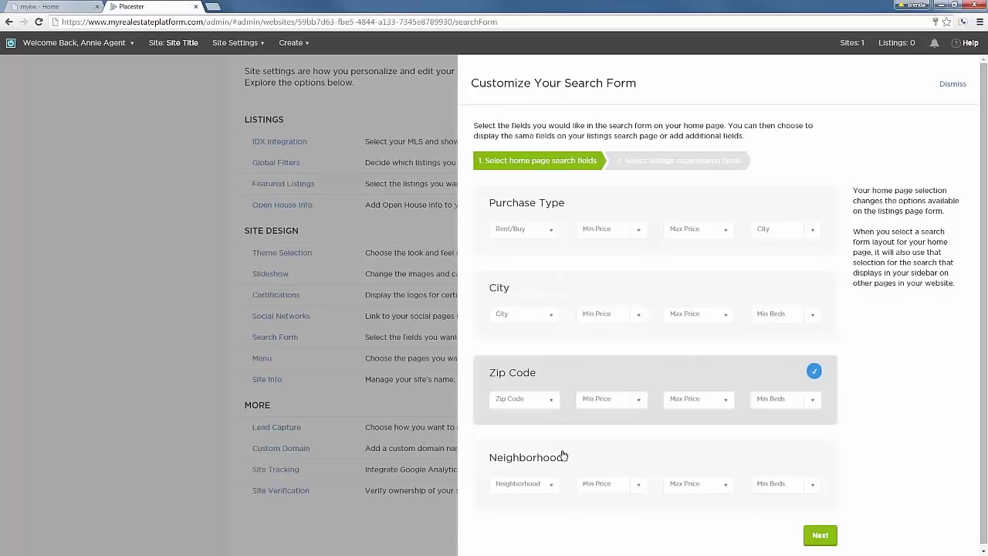
{"action": "left_click", "coordinate": [594, 463]}
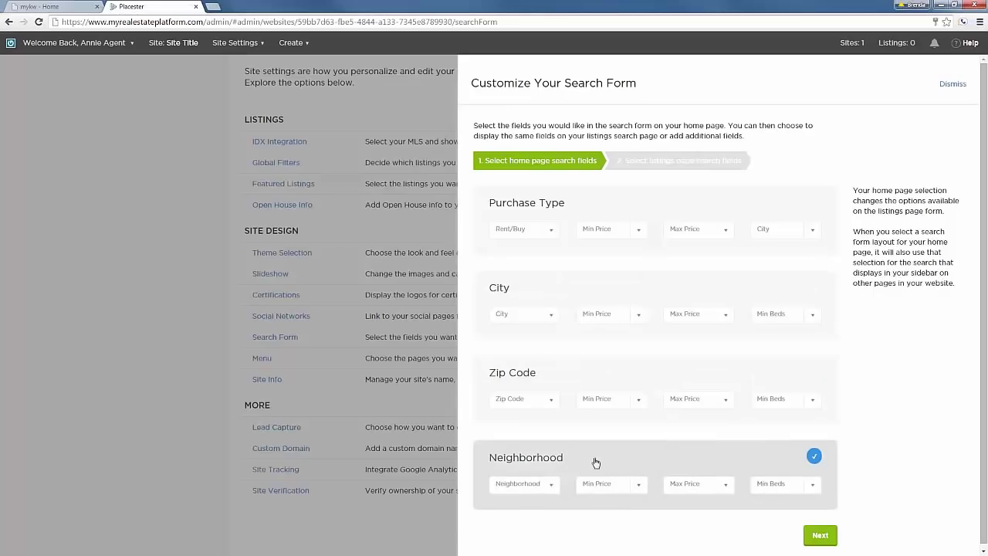
{"action": "left_click", "coordinate": [819, 534]}
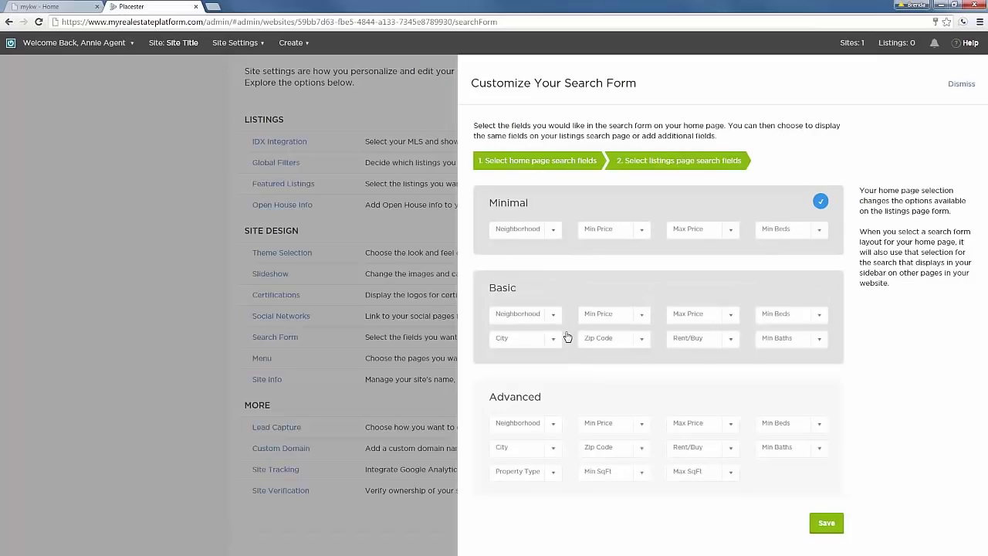
{"action": "left_click", "coordinate": [652, 300]}
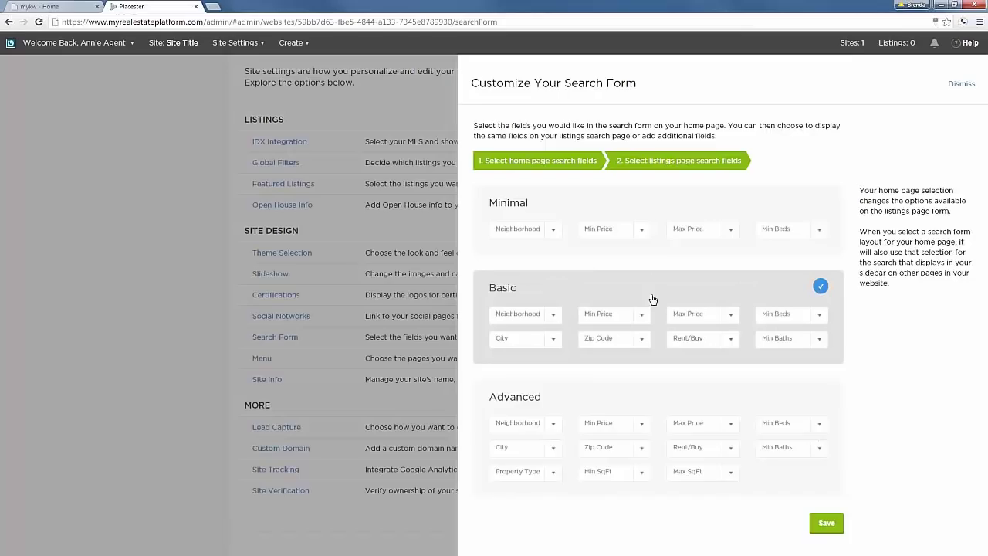
{"action": "left_click", "coordinate": [824, 524]}
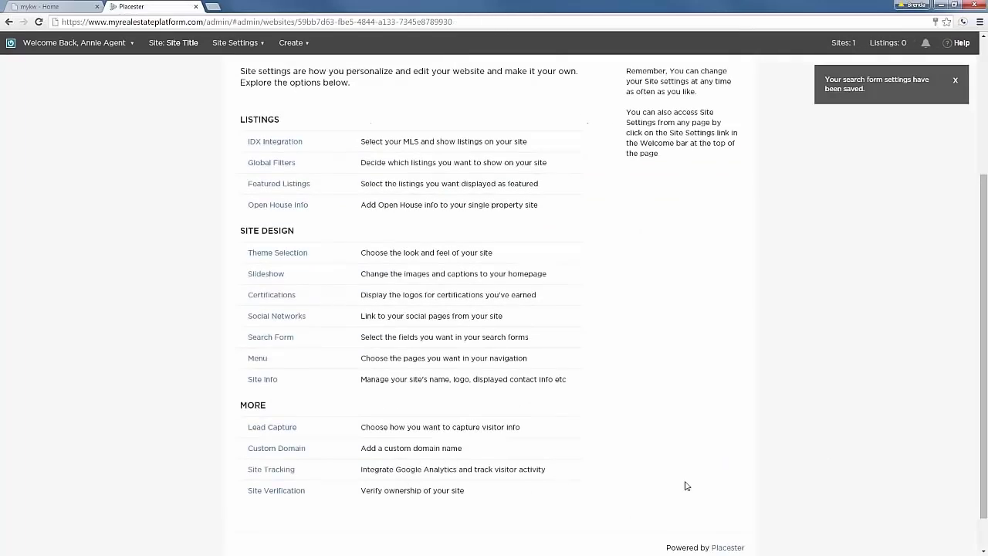
Add a new Custom URL item to the site menu and expand its details.
{"action": "left_click", "coordinate": [257, 360]}
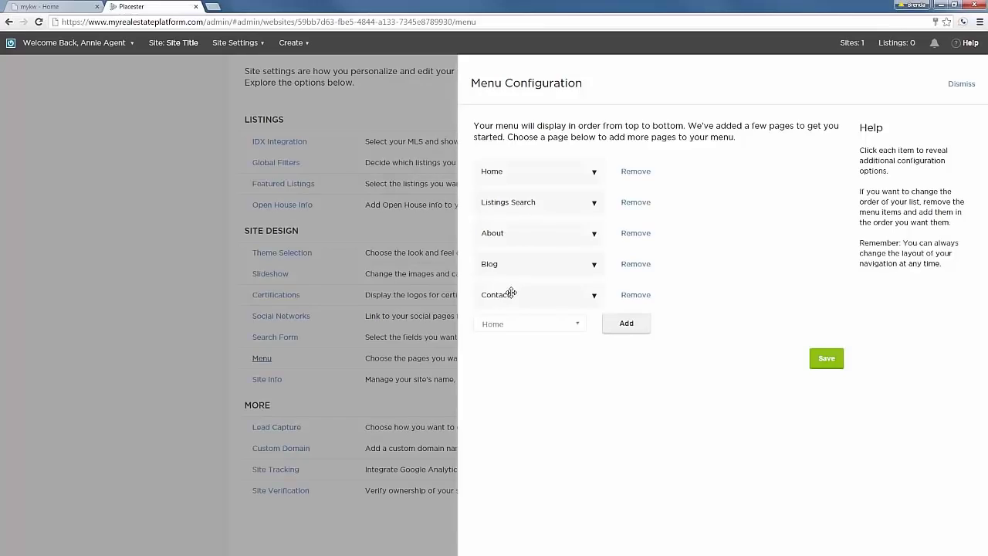
{"action": "left_click", "coordinate": [580, 324]}
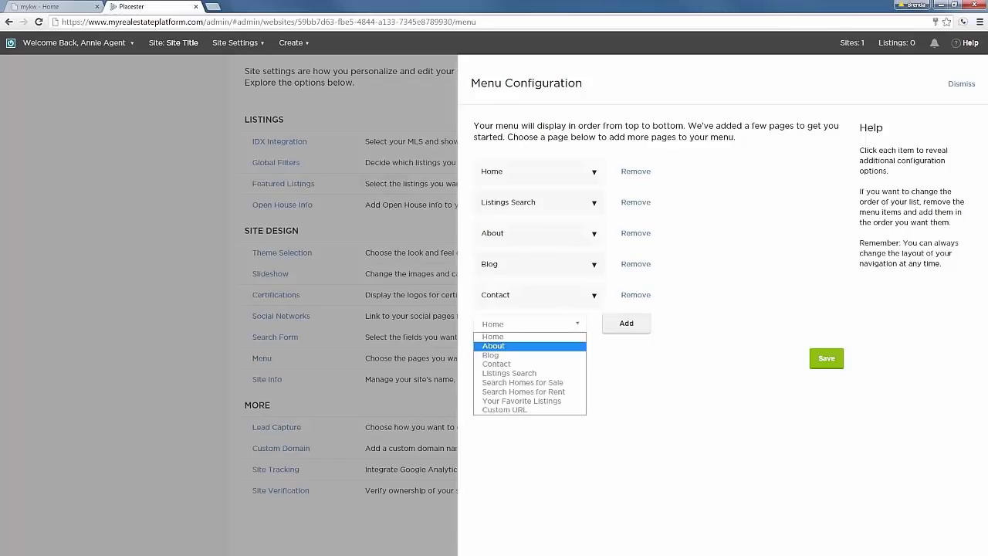
{"action": "left_click", "coordinate": [528, 409]}
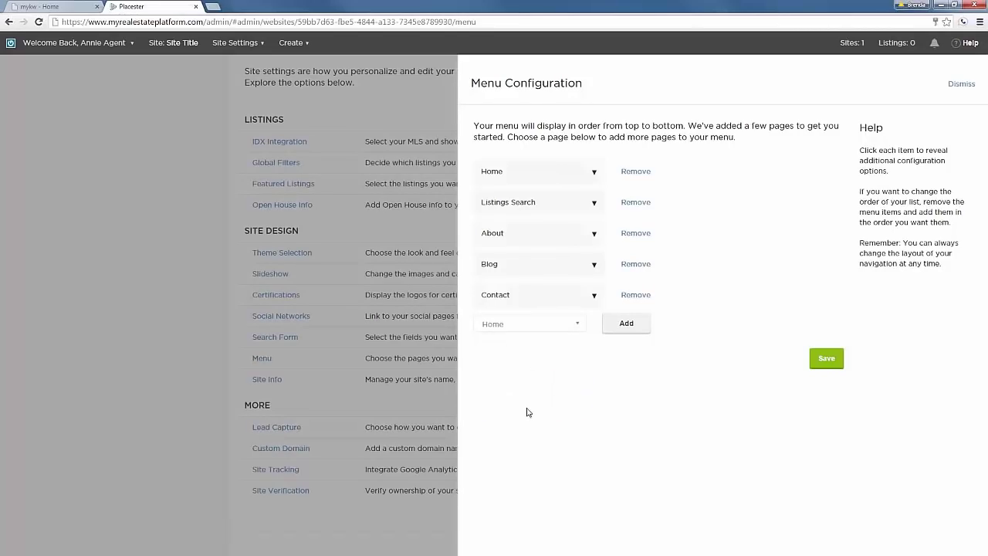
{"action": "left_click", "coordinate": [632, 326]}
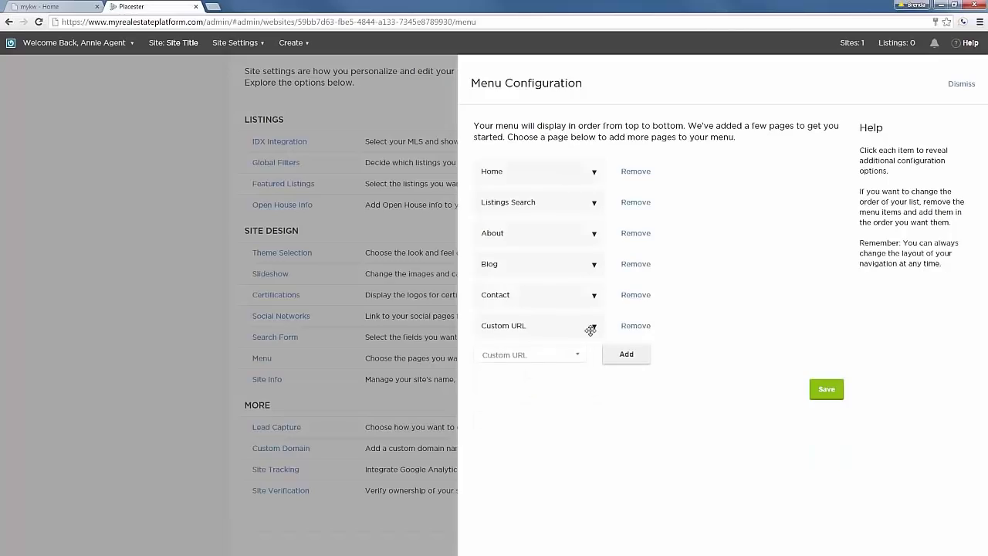
{"action": "left_click", "coordinate": [591, 326]}
Label the item 'Get My Mobile App', link it to the agent's KW app address, add an MLS tooltip, and save.
{"action": "left_click_drag", "start_coordinate": [582, 350], "coordinate": [517, 352]}
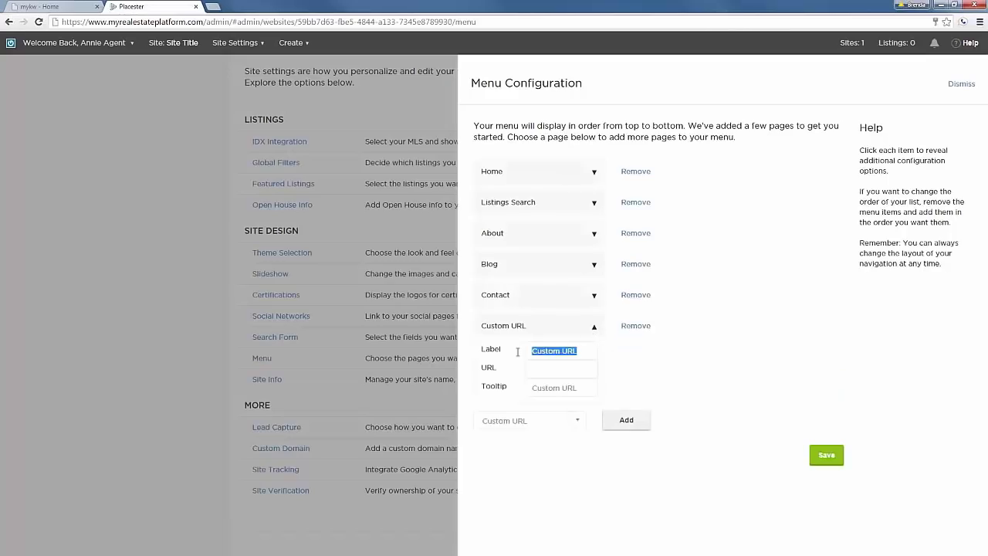
{"action": "type", "text": "Get "}
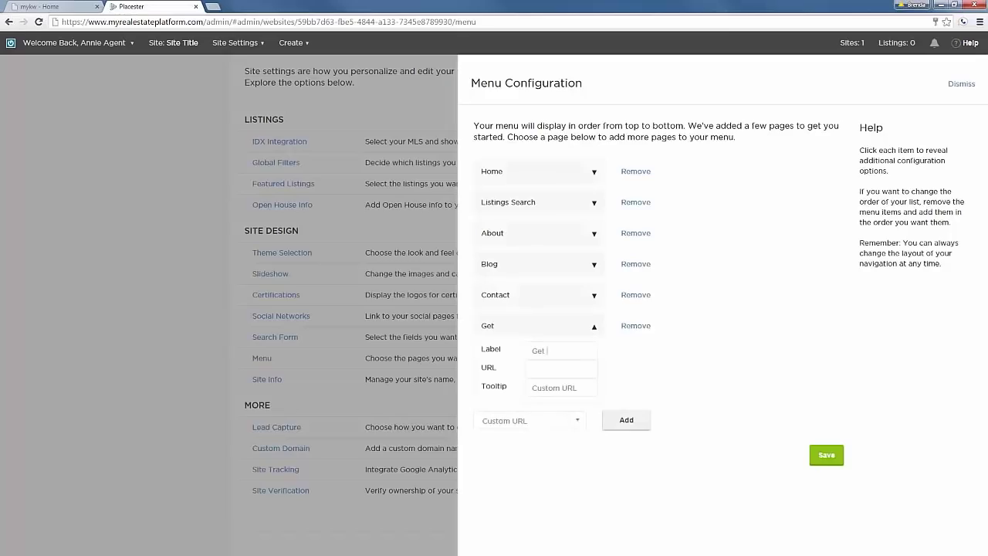
{"action": "type", "text": "My Mobile App"}
{"action": "left_click", "coordinate": [551, 371]}
{"action": "type", "text": "a"}
{"action": "type", "text": "pp."}
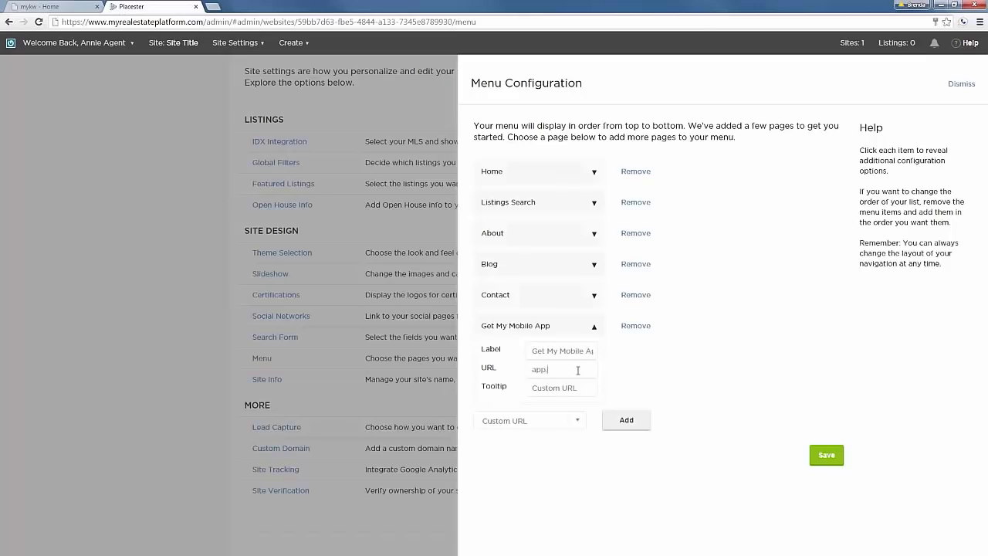
{"action": "type", "text": "kw.com/kw12345"}
{"action": "left_click", "coordinate": [584, 387]}
{"action": "key", "text": "ctrl+a"}
{"action": "key", "text": "BackSpace"}
{"action": "type", "text": "Search"}
{"action": "type", "text": " the MLS fr"}
{"action": "type", "text": " the ap"}
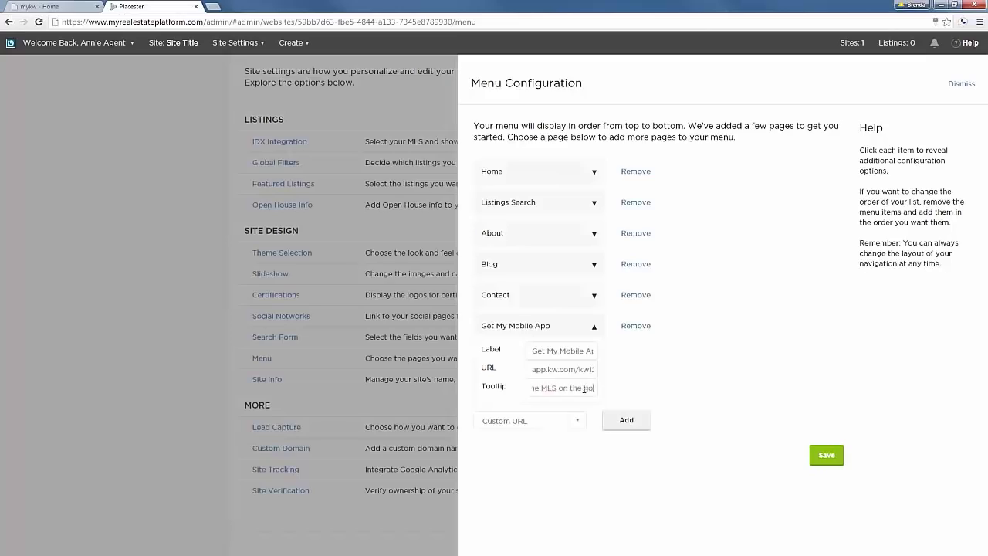
{"action": "type", "text": "p"}
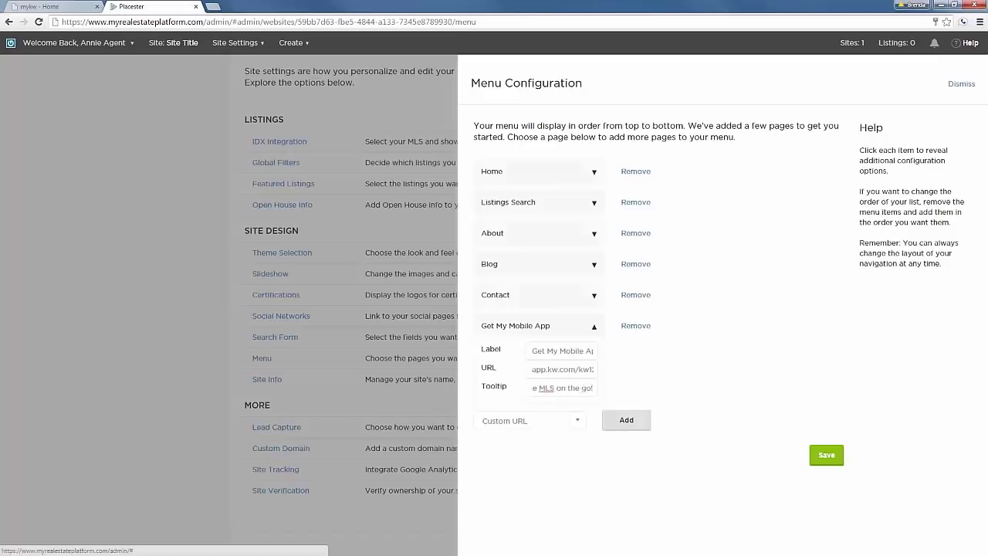
{"action": "left_click", "coordinate": [826, 455]}
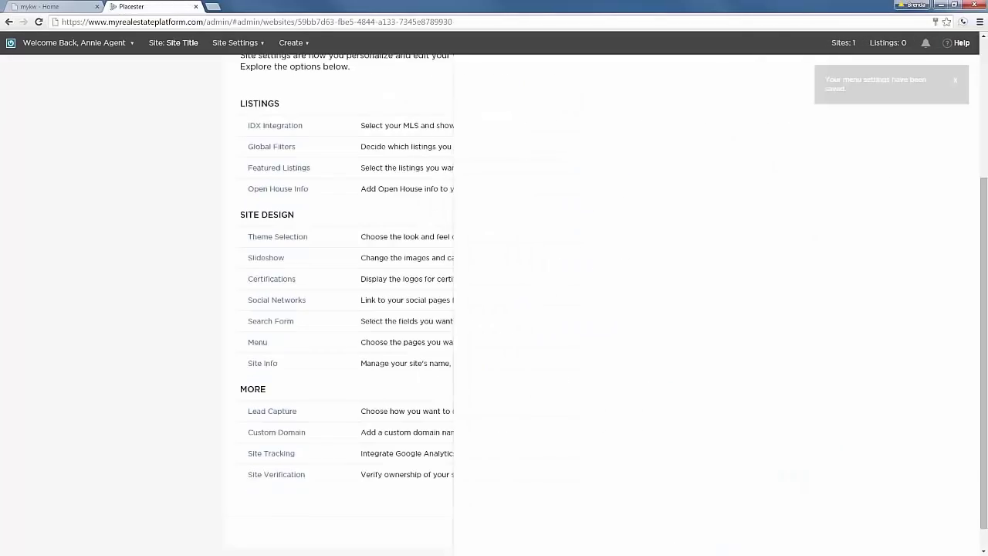
Move Get My Mobile App up below Listings Search, relabel Listings Search 'Find a Home', and save.
{"action": "left_click", "coordinate": [256, 359]}
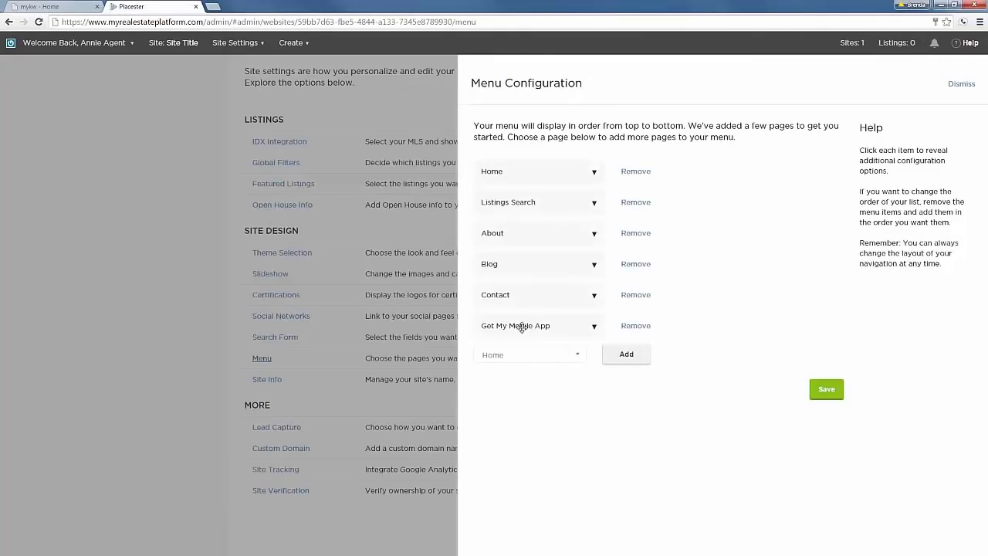
{"action": "left_click_drag", "start_coordinate": [528, 332], "coordinate": [517, 226]}
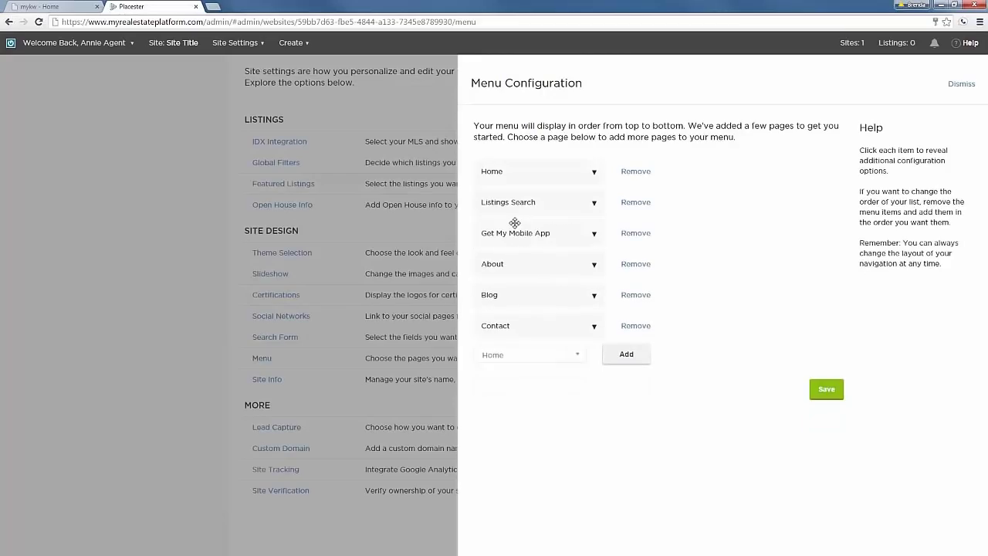
{"action": "left_click", "coordinate": [596, 203]}
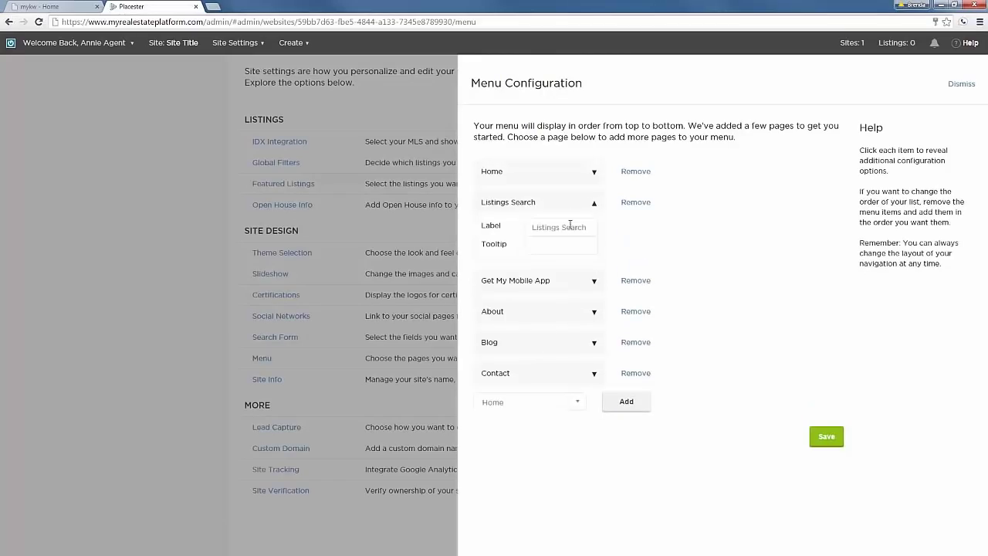
{"action": "left_click", "coordinate": [570, 226]}
{"action": "type", "text": "Find a Home"}
{"action": "left_click", "coordinate": [821, 437]}
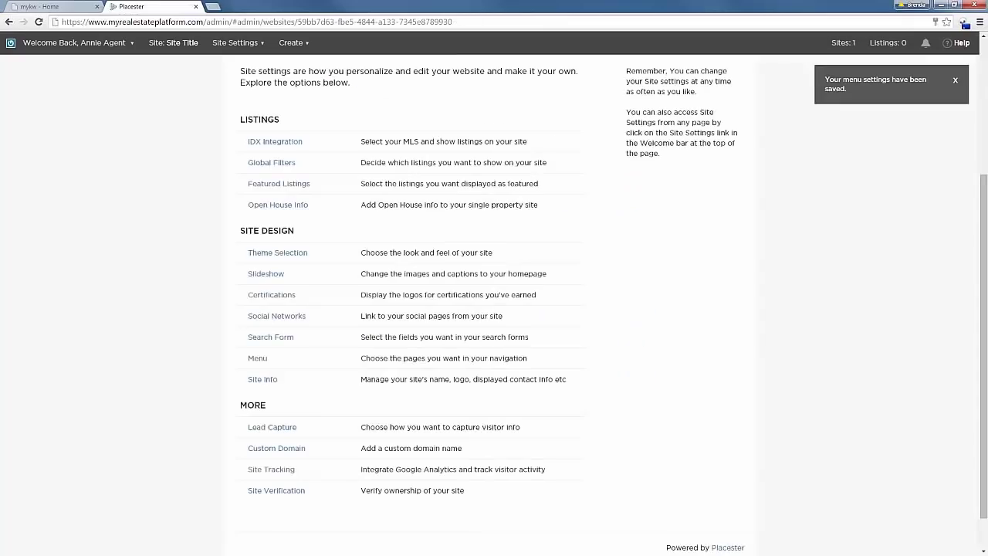
Reopen the menu settings and save them again without adding any page.
{"action": "left_click", "coordinate": [257, 358]}
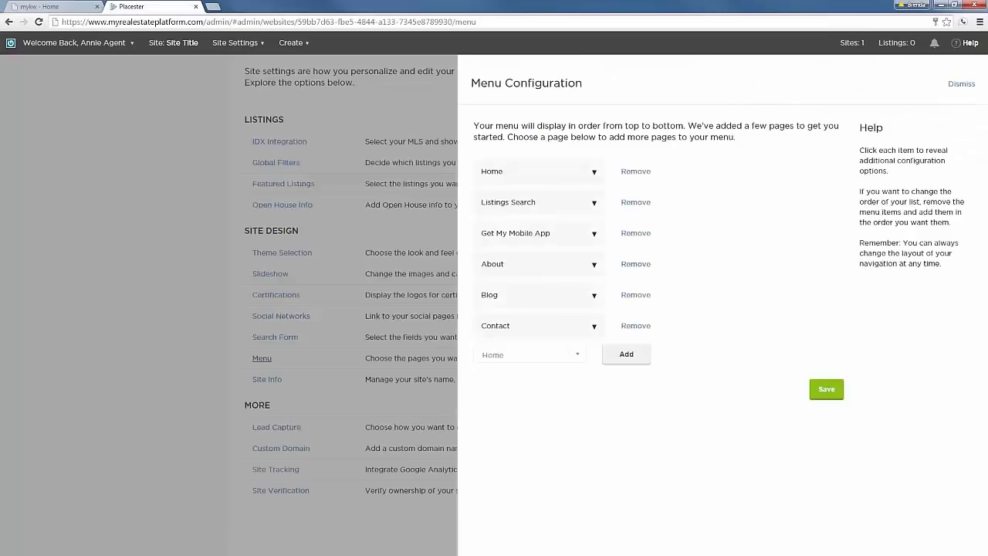
{"action": "left_click", "coordinate": [578, 356]}
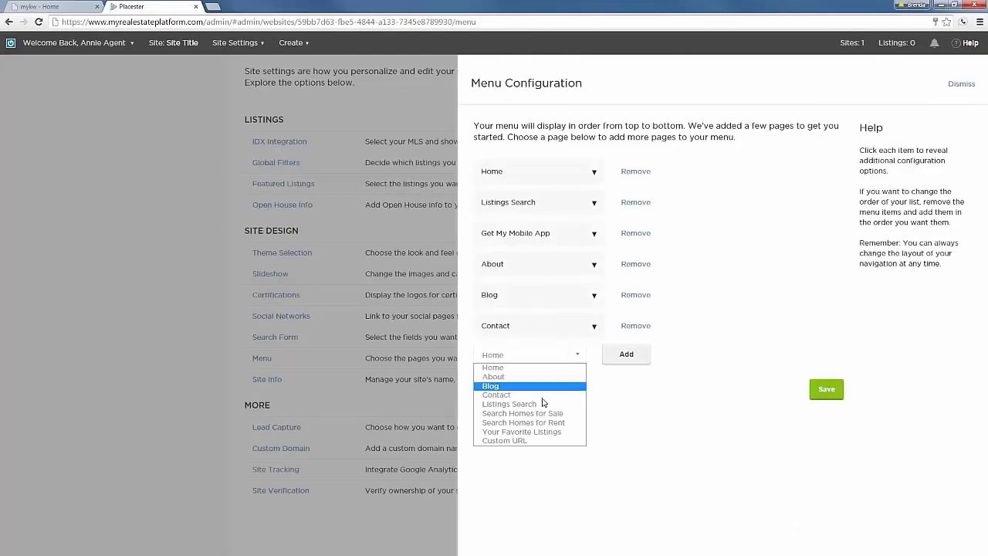
{"action": "left_click", "coordinate": [719, 382]}
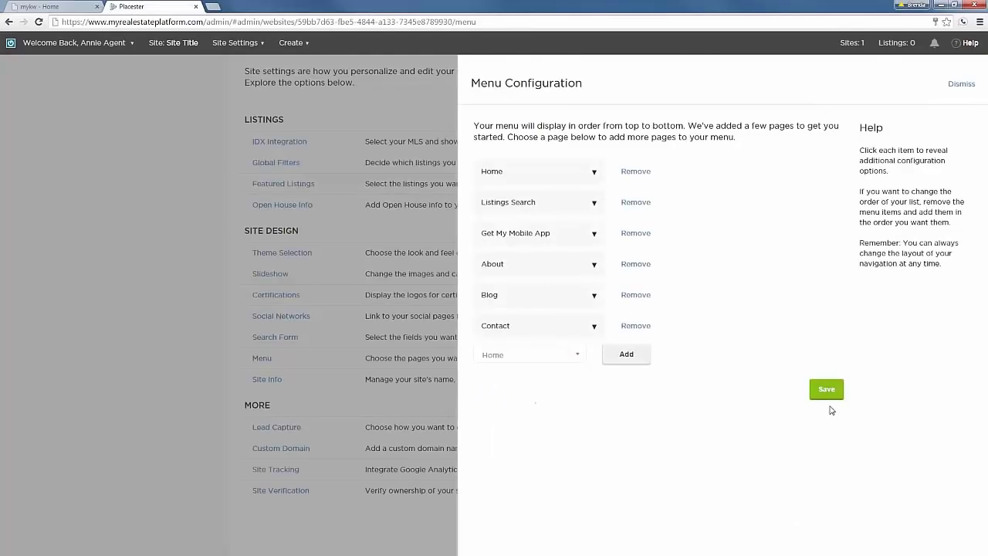
{"action": "left_click", "coordinate": [826, 389]}
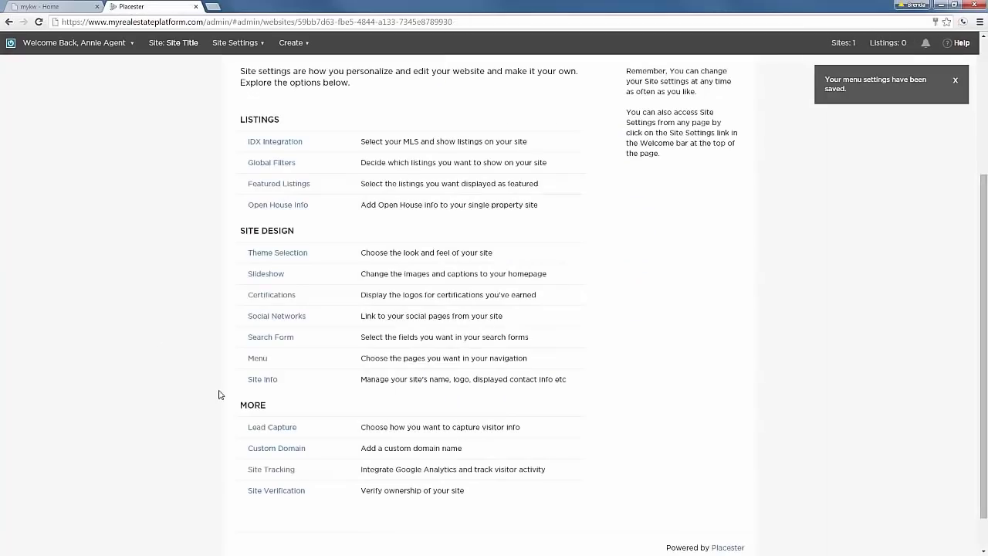
Replace the placeholder brand name in Site Info with 'Live in Leander!'.
{"action": "left_click", "coordinate": [262, 379]}
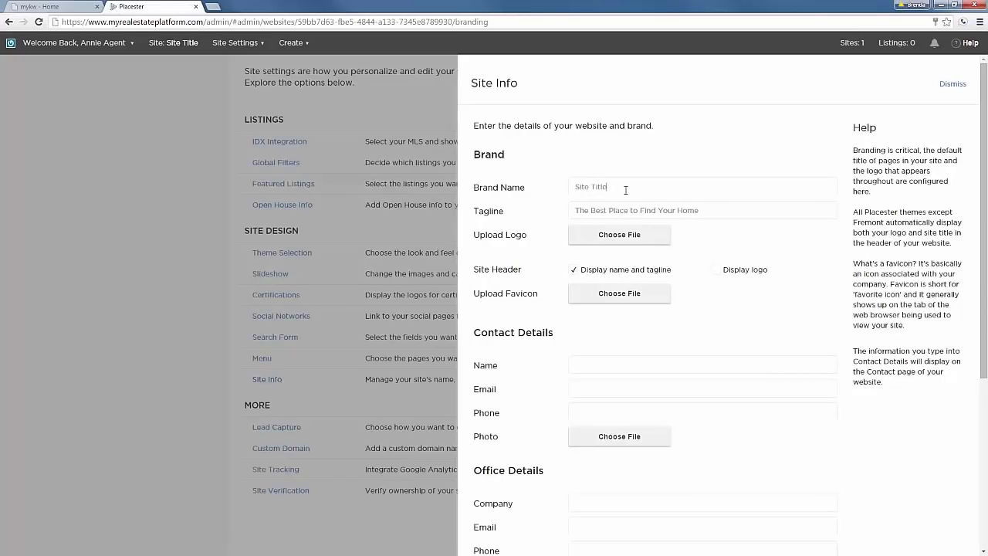
{"action": "left_click_drag", "start_coordinate": [612, 187], "coordinate": [556, 187]}
{"action": "type", "text": "Live in Leadn"}
{"action": "key", "text": "BackSpace"}
{"action": "key", "text": "BackSpace"}
{"action": "key", "text": "BackSpace"}
{"action": "type", "text": "ander"}
Skip the logo upload, save the Site Info settings, and switch to the MyKW tab.
{"action": "left_click", "coordinate": [617, 237]}
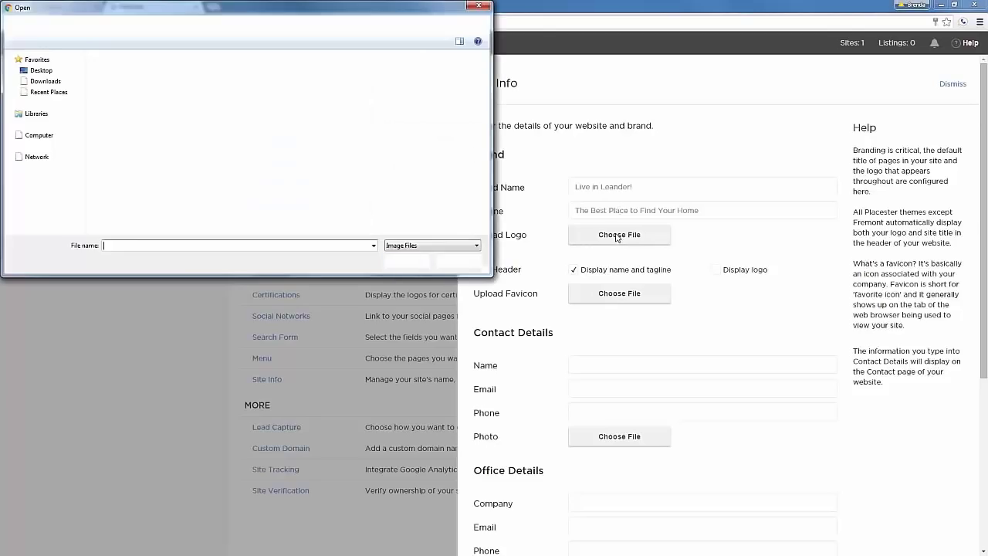
{"action": "left_click", "coordinate": [456, 262]}
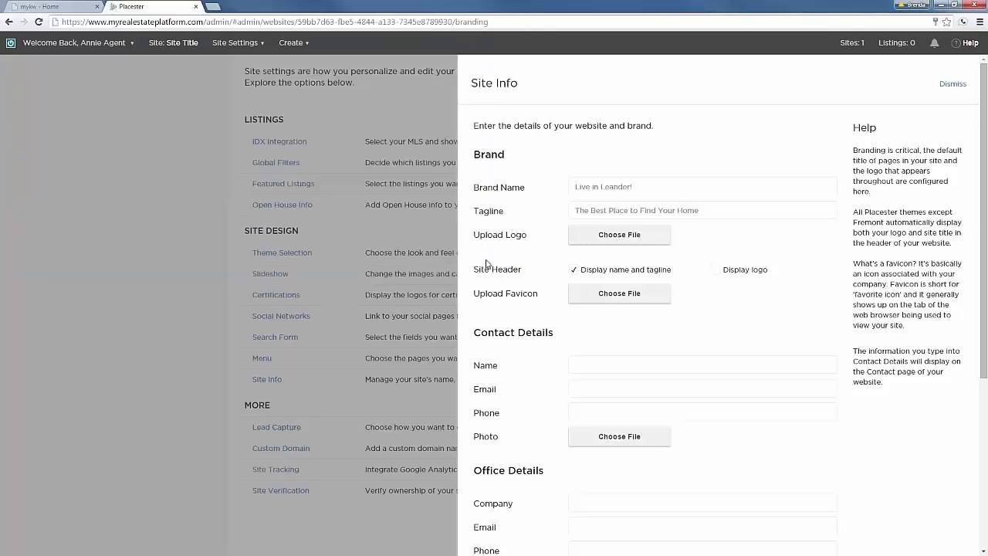
{"action": "scroll", "coordinate": [671, 262], "scroll_direction": "down", "scroll_amount": 4}
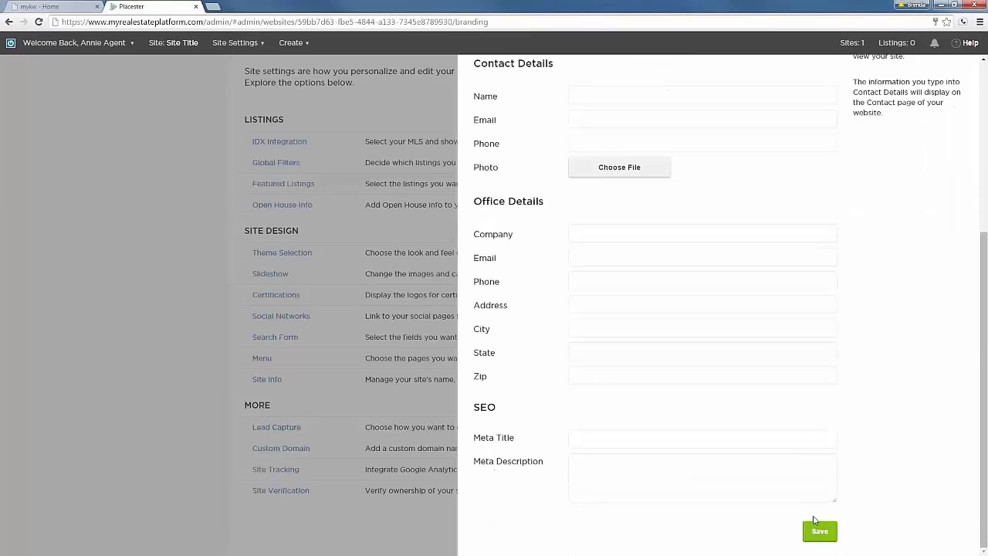
{"action": "left_click", "coordinate": [817, 532]}
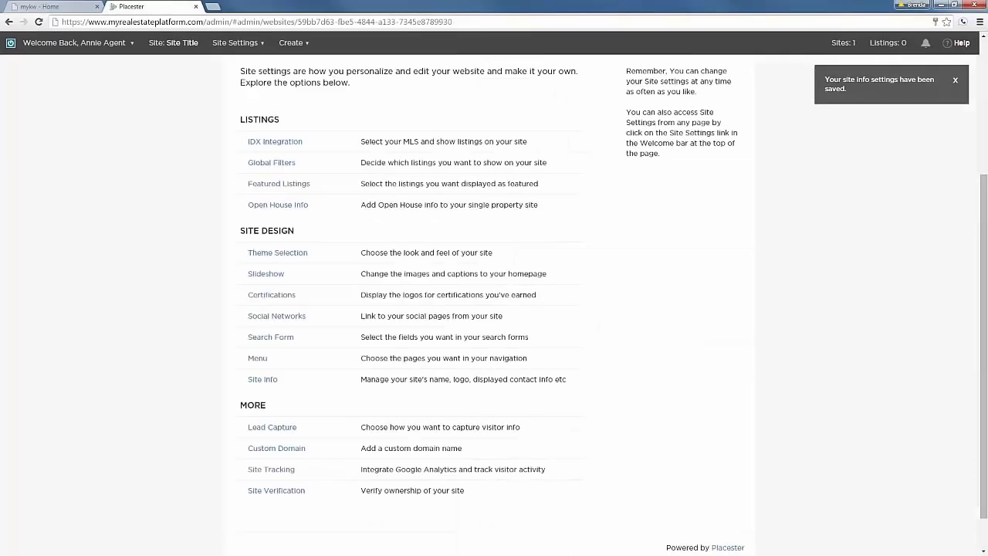
{"action": "left_click", "coordinate": [46, 7]}
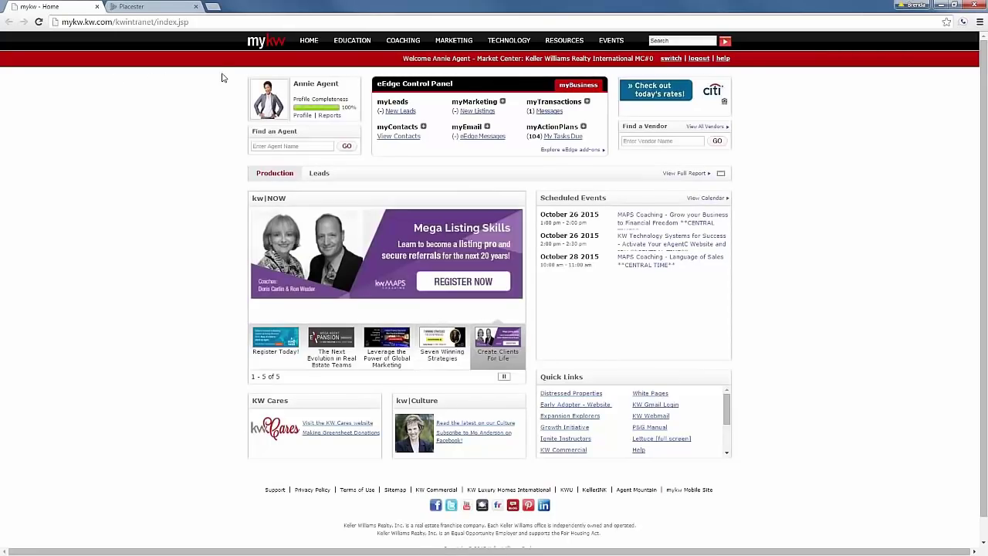
Download KW_FullColor_Web.zip from the Primary Logo section of MyKW's Logos and Graphics page.
{"action": "mouse_move", "coordinate": [450, 47]}
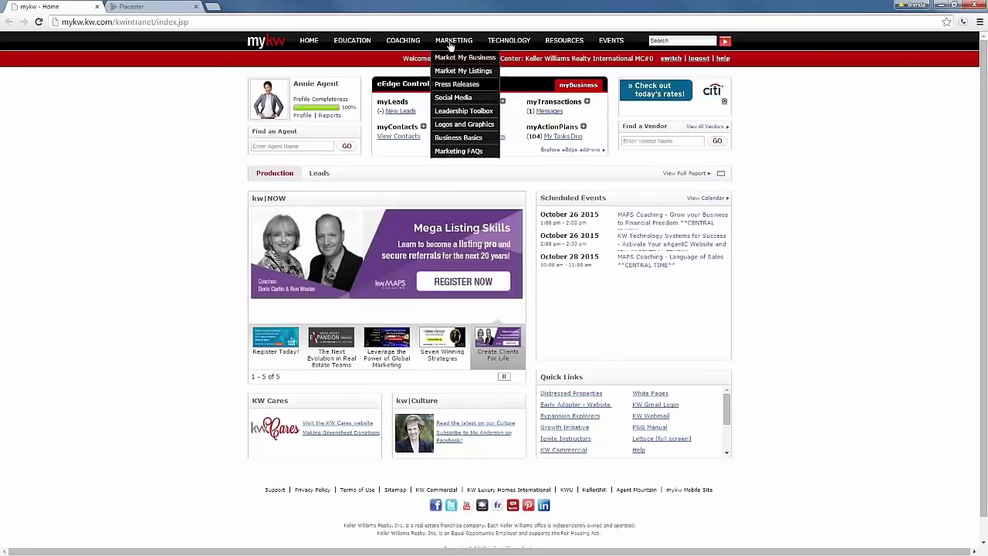
{"action": "left_click", "coordinate": [455, 124]}
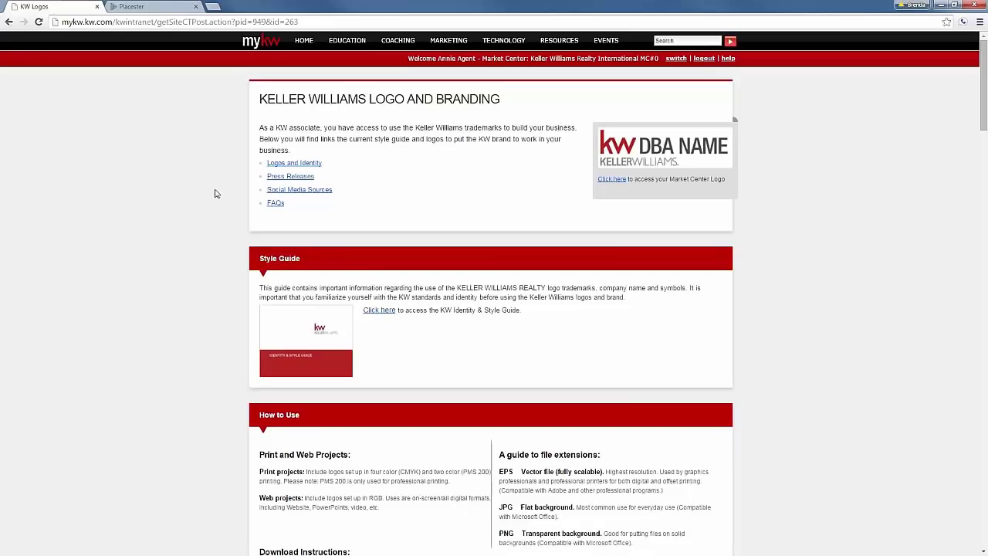
{"action": "left_click", "coordinate": [298, 164]}
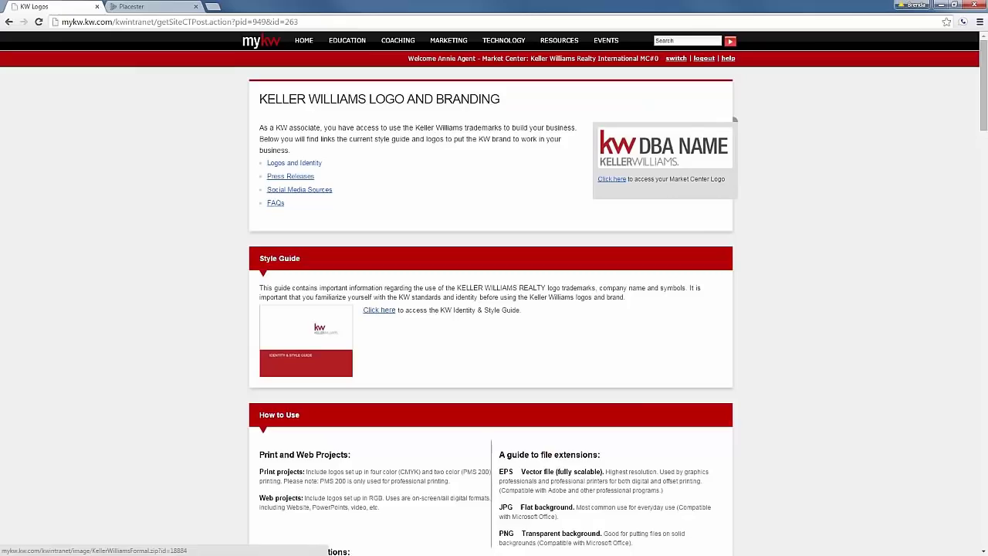
{"action": "scroll", "coordinate": [356, 266], "scroll_direction": "down", "scroll_amount": 9}
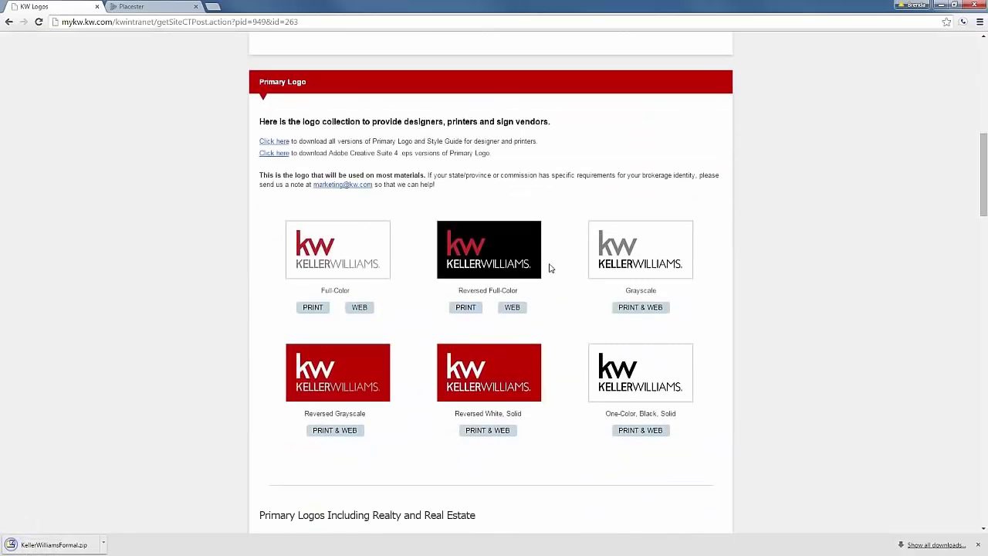
{"action": "left_click", "coordinate": [359, 308]}
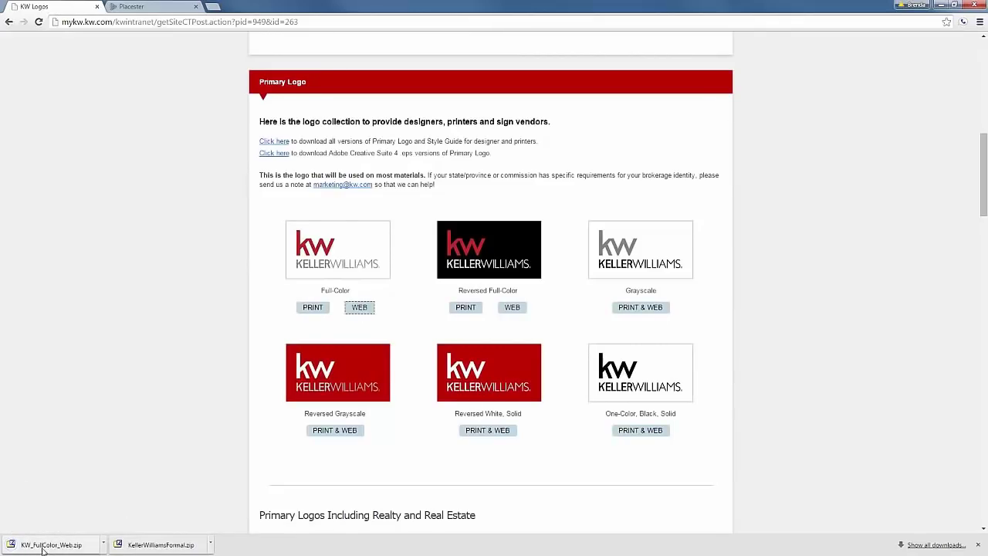
{"action": "left_click_drag", "start_coordinate": [43, 548], "coordinate": [162, 385]}
{"action": "left_click", "coordinate": [143, 7]}
Upload the Keller Williams logo to the Placester Site Info page.
{"action": "scroll", "coordinate": [159, 382], "scroll_direction": "down", "scroll_amount": 1}
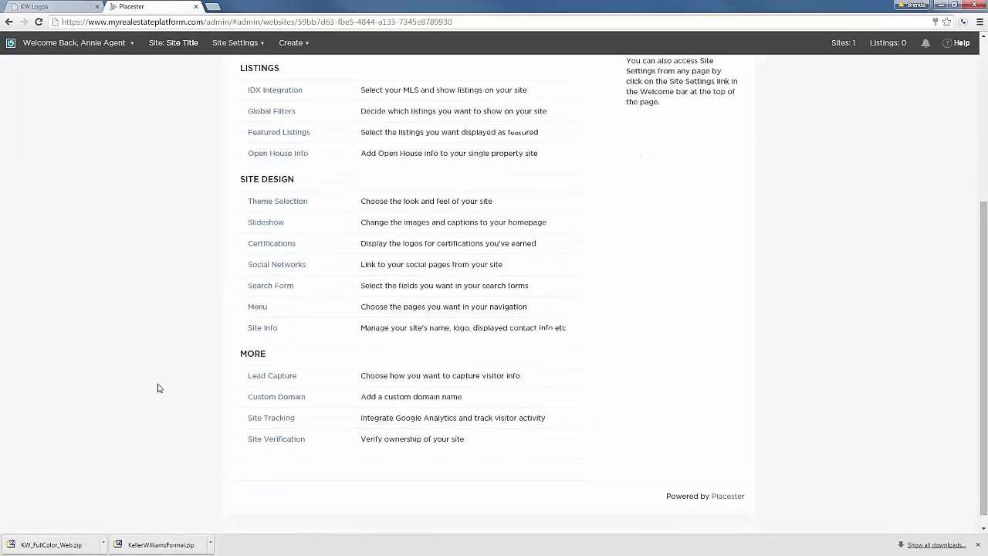
{"action": "scroll", "coordinate": [160, 390], "scroll_direction": "up", "scroll_amount": 1}
{"action": "scroll", "coordinate": [160, 391], "scroll_direction": "up", "scroll_amount": 1}
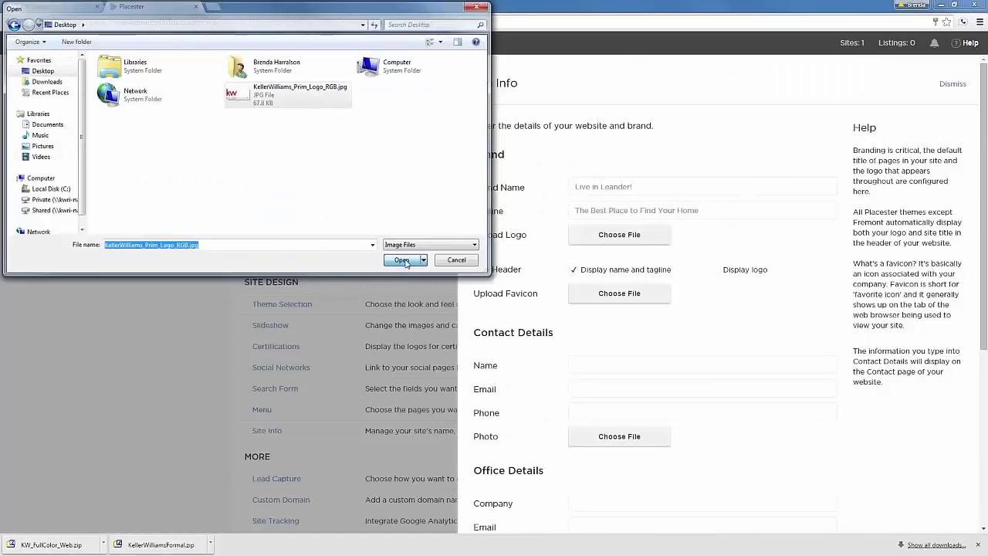
{"action": "key", "text": "Return"}
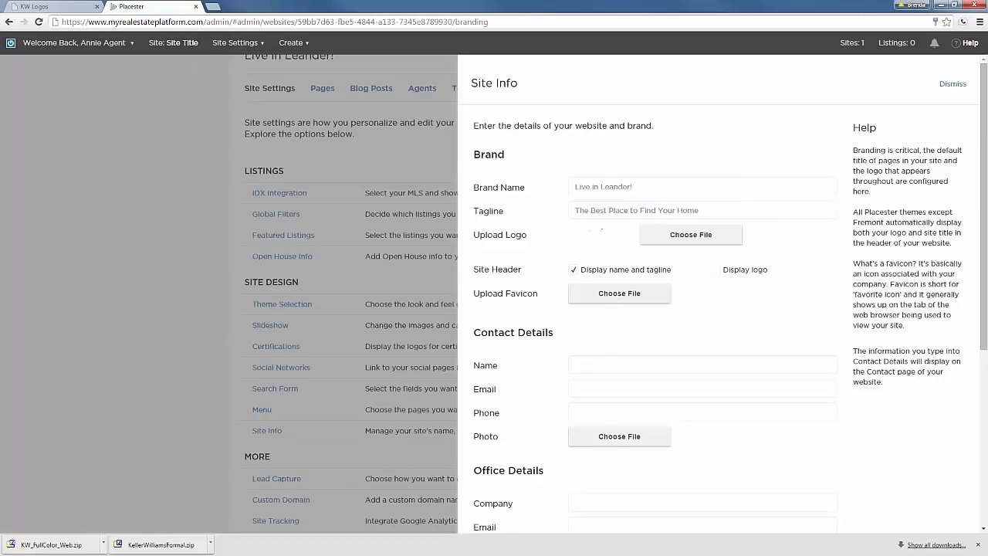
{"action": "scroll", "coordinate": [591, 324], "scroll_direction": "down", "scroll_amount": 1}
{"action": "scroll", "coordinate": [594, 343], "scroll_direction": "down", "scroll_amount": 1}
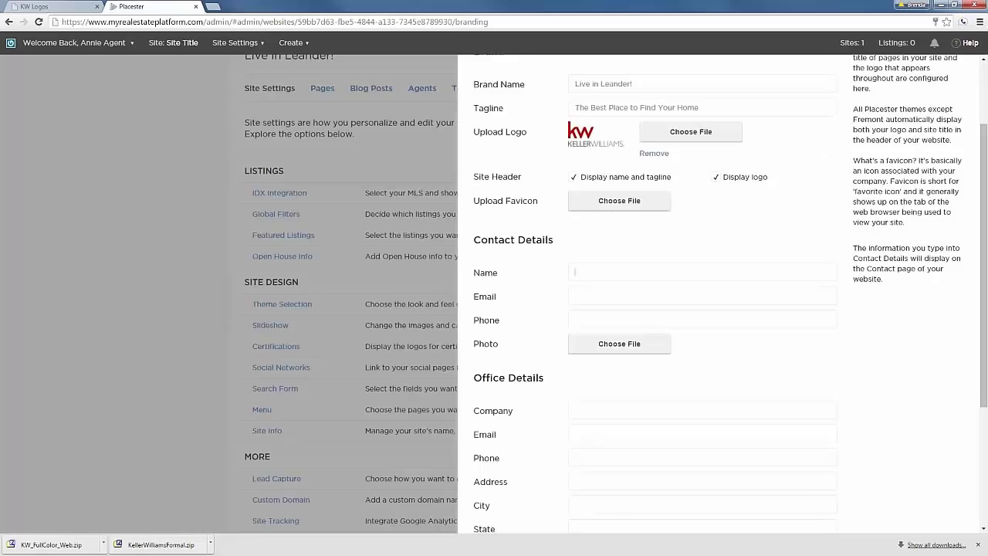
Fill in the agent's contact name, e-mail and phone number, with company KWRI.
{"action": "type", "text": "Annie Agent"}
{"action": "left_click", "coordinate": [608, 290]}
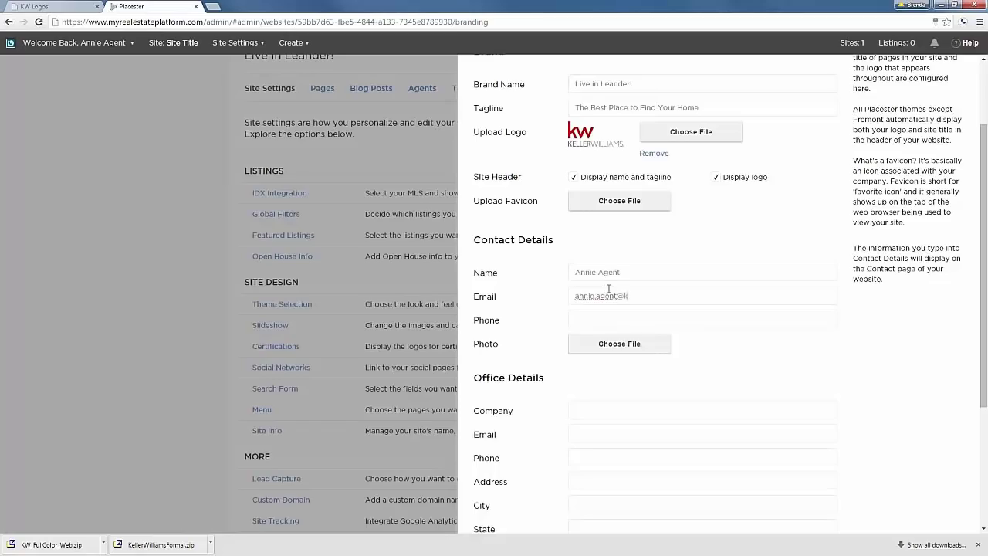
{"action": "key", "text": "Tab"}
{"action": "type", "text": "512-555-1234"}
{"action": "left_click", "coordinate": [606, 407]}
{"action": "type", "text": "KWRI"}
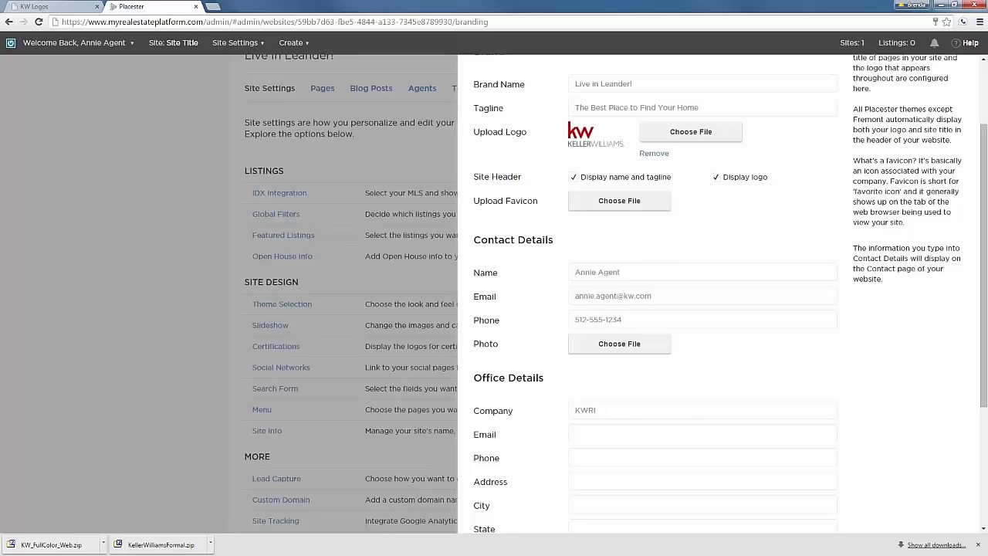
{"action": "left_click", "coordinate": [636, 428]}
Enter the office street address and city, accept the TX - Texas state autofill, and correct the zip code.
{"action": "scroll", "coordinate": [609, 423], "scroll_direction": "down", "scroll_amount": 1}
{"action": "scroll", "coordinate": [590, 378], "scroll_direction": "down", "scroll_amount": 1}
{"action": "left_click", "coordinate": [590, 375]}
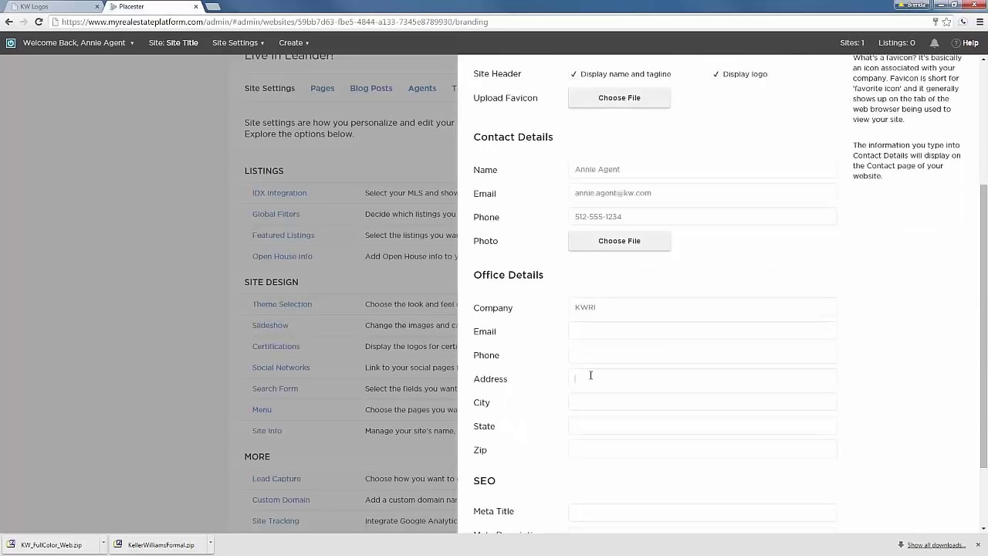
{"action": "key", "text": "Tab"}
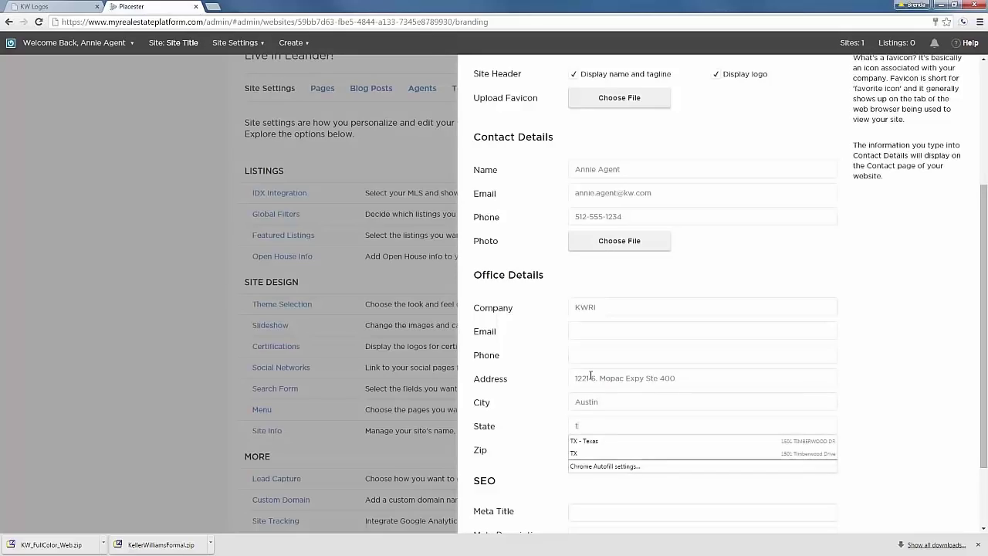
{"action": "left_click", "coordinate": [606, 441]}
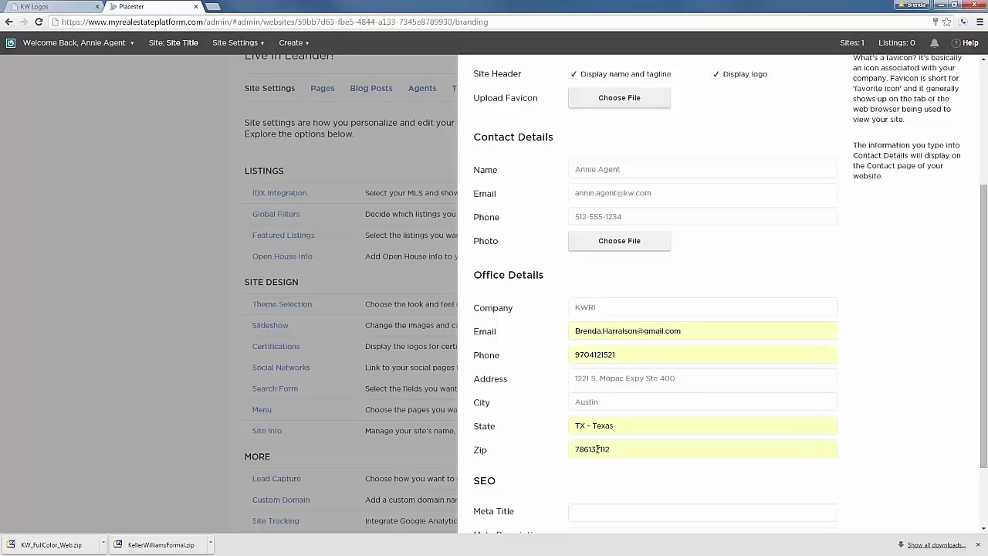
{"action": "triple_click", "coordinate": [621, 449]}
{"action": "type", "text": "78"}
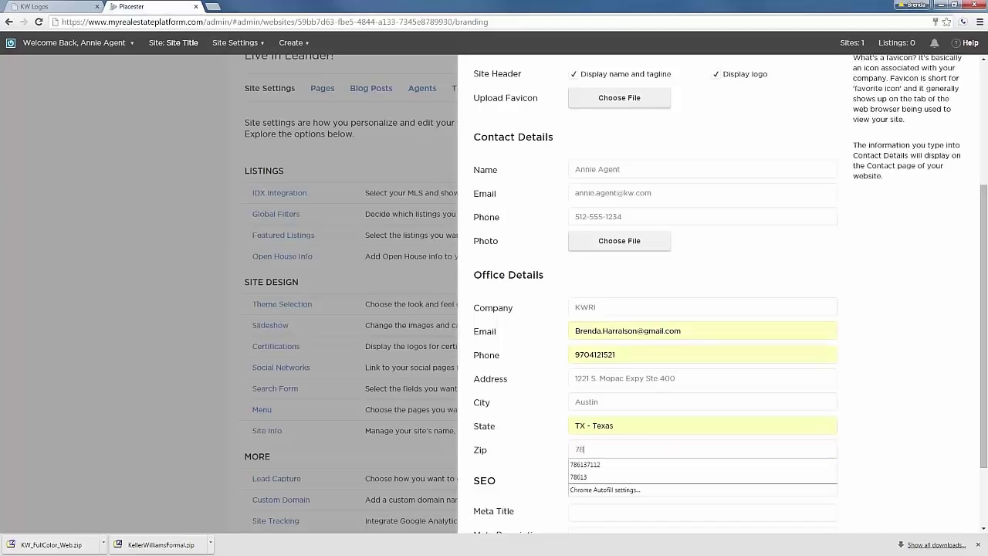
{"action": "type", "text": "746"}
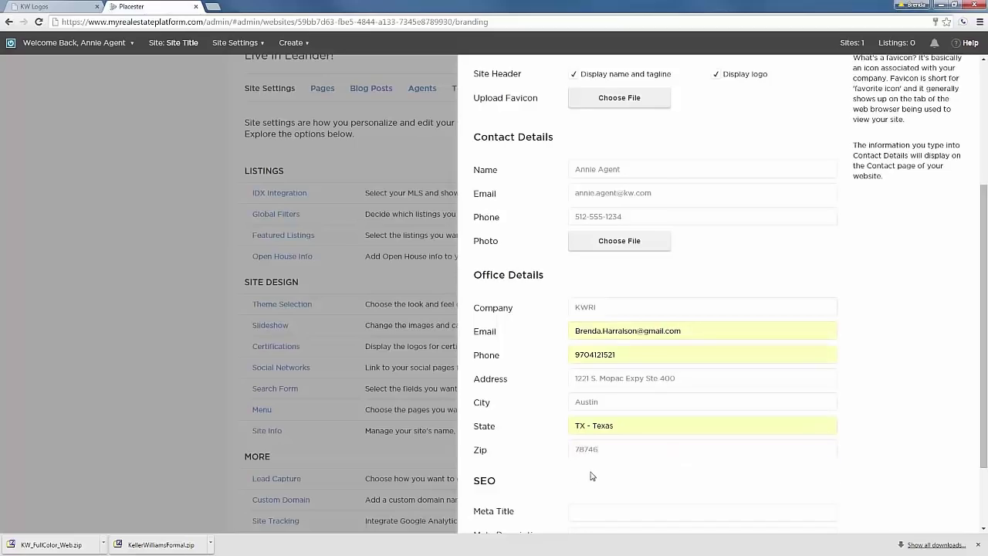
Scroll down and save the Site Info contact and office details.
{"action": "scroll", "coordinate": [591, 480], "scroll_direction": "down", "scroll_amount": 1}
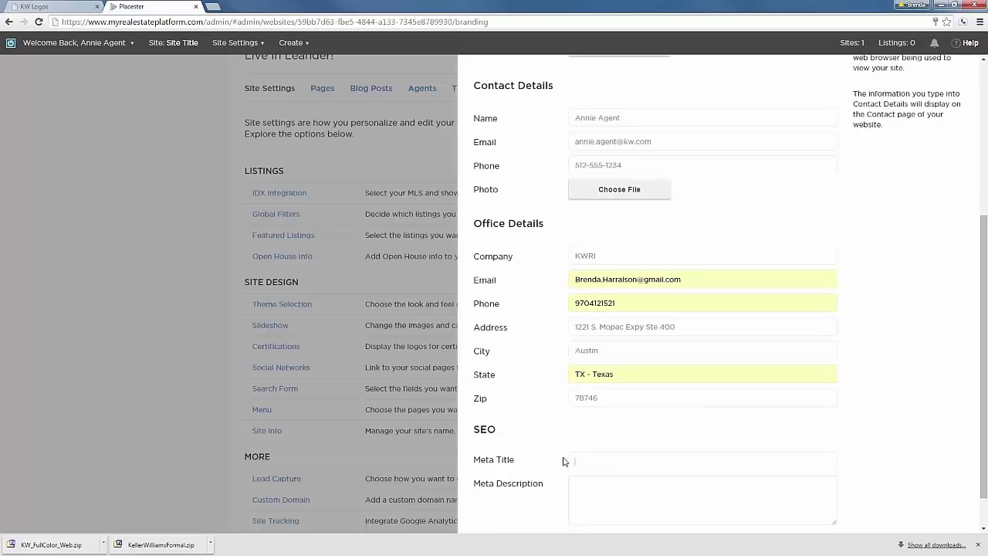
{"action": "left_click", "coordinate": [591, 462]}
{"action": "scroll", "coordinate": [598, 478], "scroll_direction": "down", "scroll_amount": 1}
{"action": "left_click", "coordinate": [818, 508]}
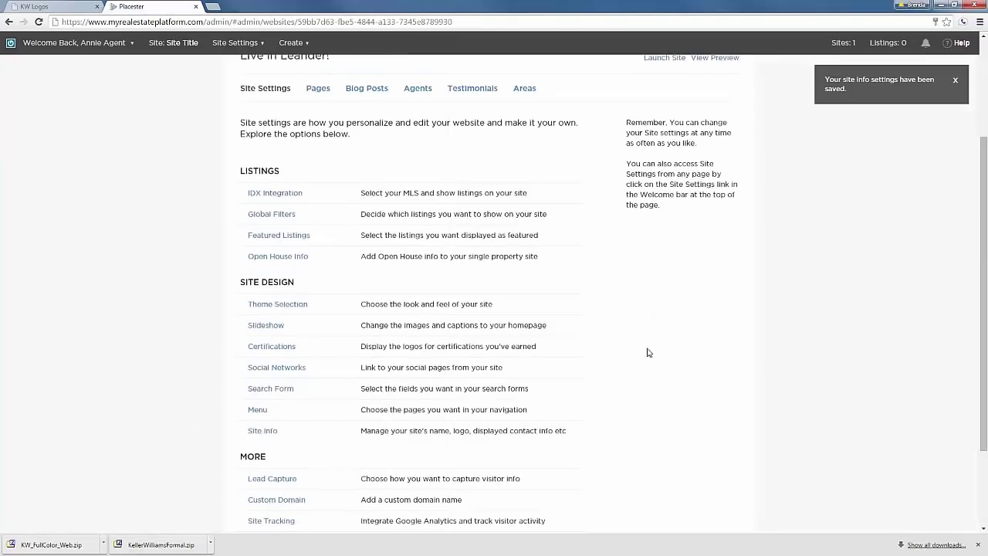
{"action": "scroll", "coordinate": [703, 329], "scroll_direction": "up", "scroll_amount": 4}
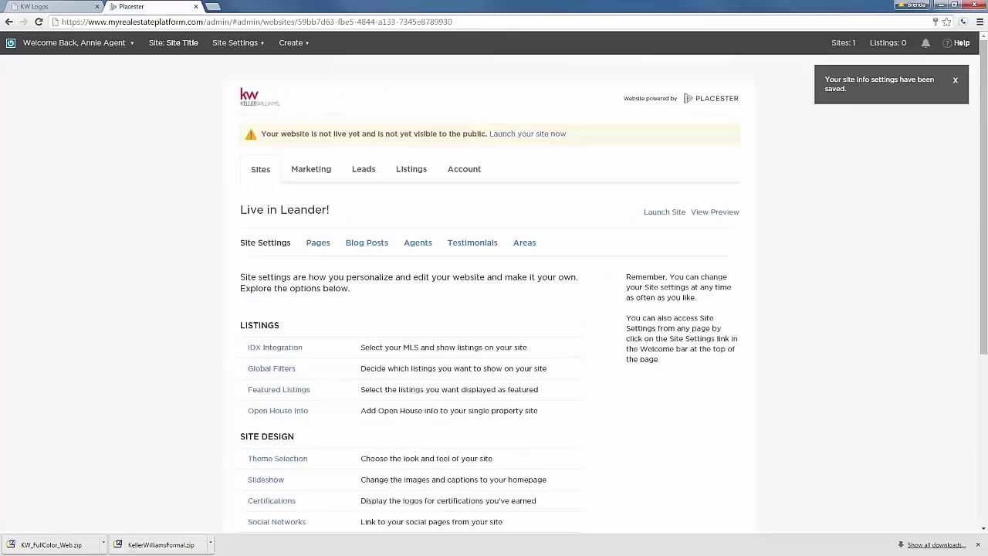
{"action": "left_click", "coordinate": [716, 212]}
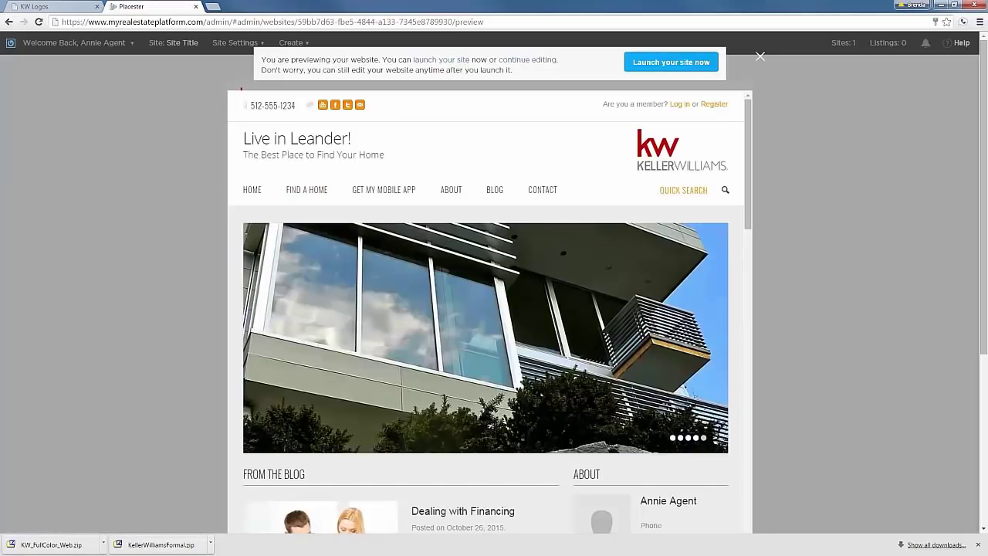
{"action": "left_click_drag", "start_coordinate": [369, 105], "coordinate": [273, 105]}
{"action": "left_click", "coordinate": [162, 285]}
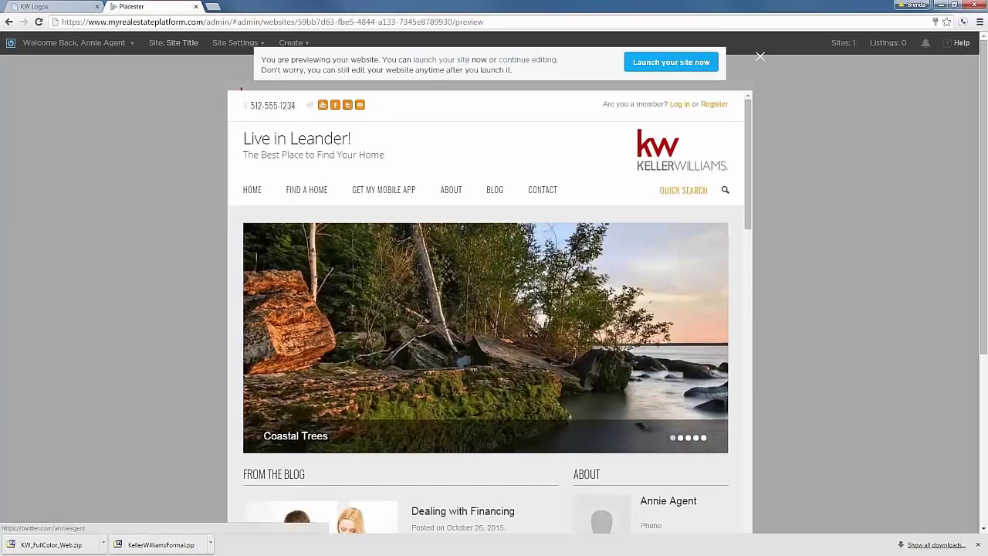
{"action": "scroll", "coordinate": [198, 283], "scroll_direction": "down", "scroll_amount": 5}
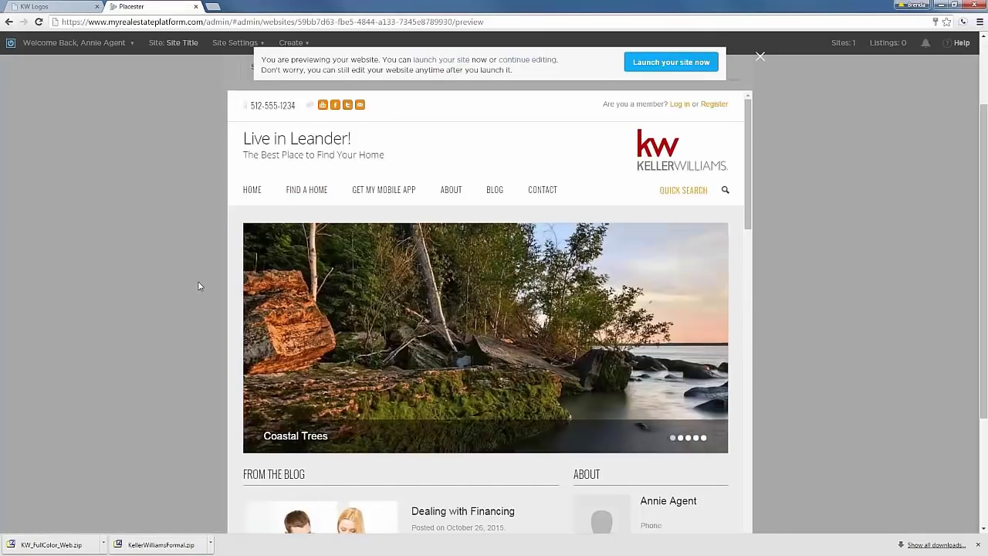
{"action": "scroll", "coordinate": [786, 337], "scroll_direction": "down", "scroll_amount": 3}
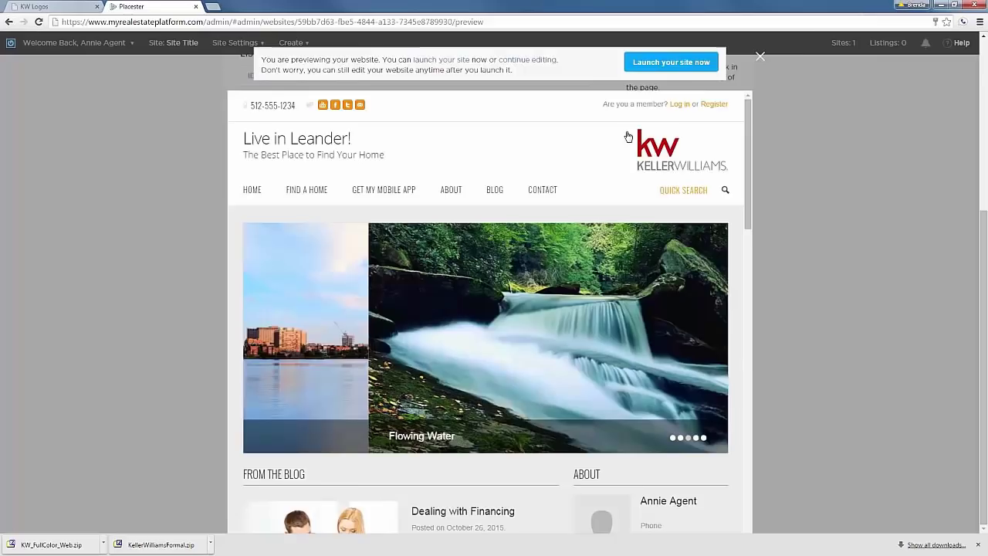
{"action": "left_click", "coordinate": [761, 58]}
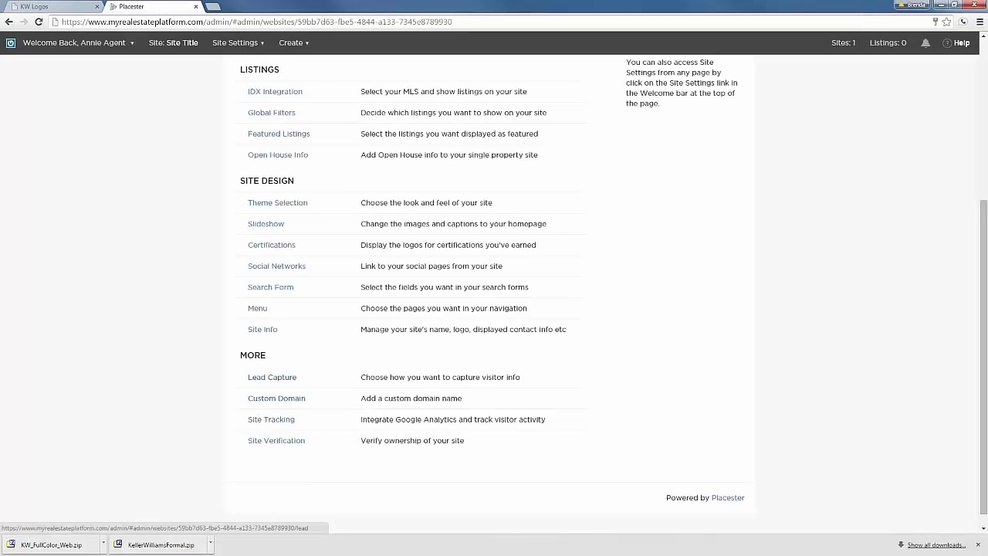
Select Aggressively Capture Leads, leave lead forwarding addresses empty, and save the Lead Capture settings.
{"action": "left_click", "coordinate": [272, 376]}
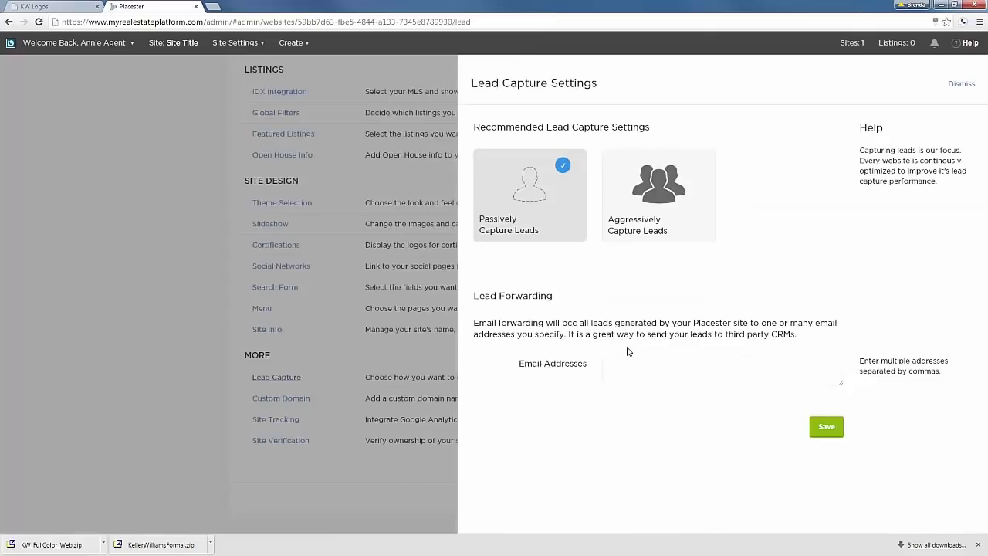
{"action": "mouse_move", "coordinate": [553, 230]}
{"action": "mouse_move", "coordinate": [644, 208]}
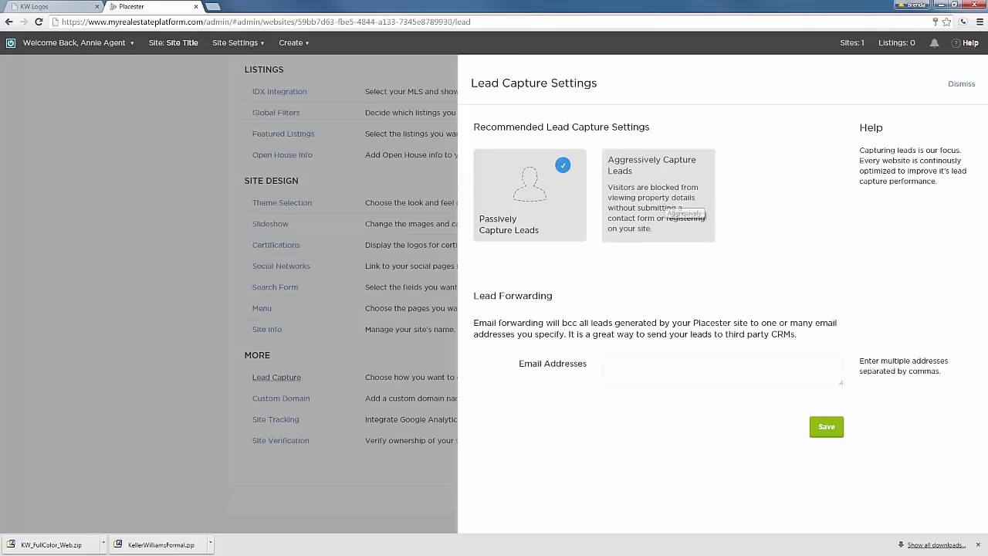
{"action": "left_click", "coordinate": [684, 183]}
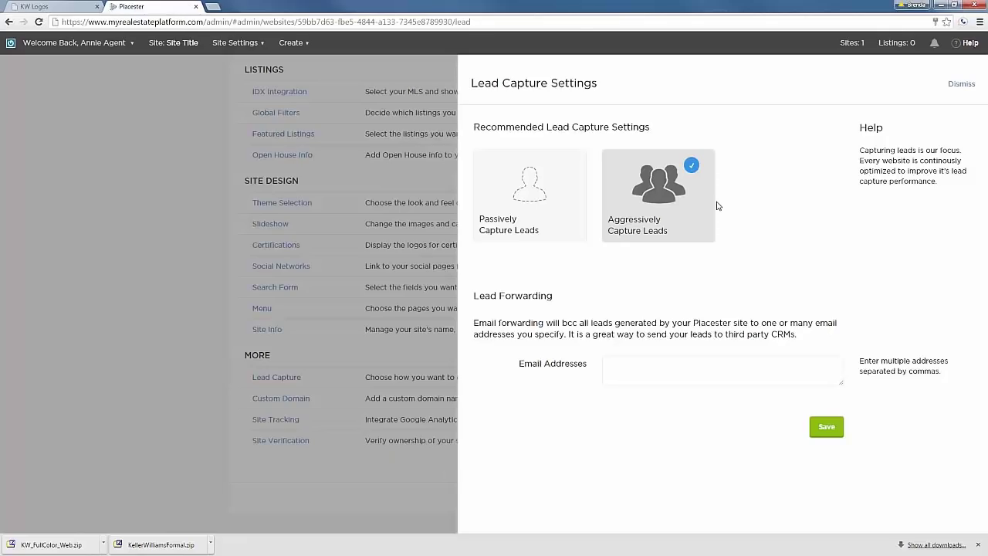
{"action": "left_click", "coordinate": [647, 371]}
{"action": "left_click", "coordinate": [670, 374]}
{"action": "left_click", "coordinate": [810, 427]}
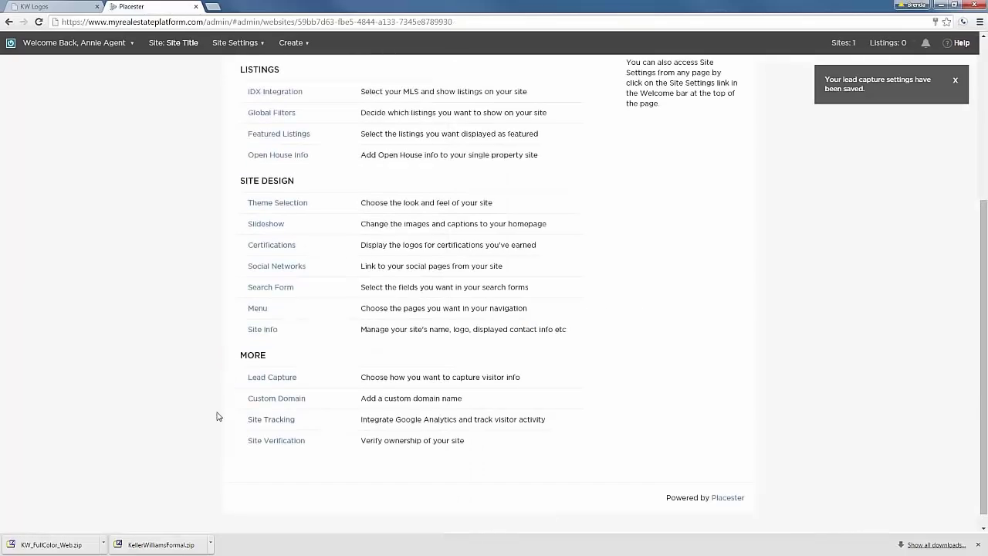
{"action": "left_click", "coordinate": [275, 398]}
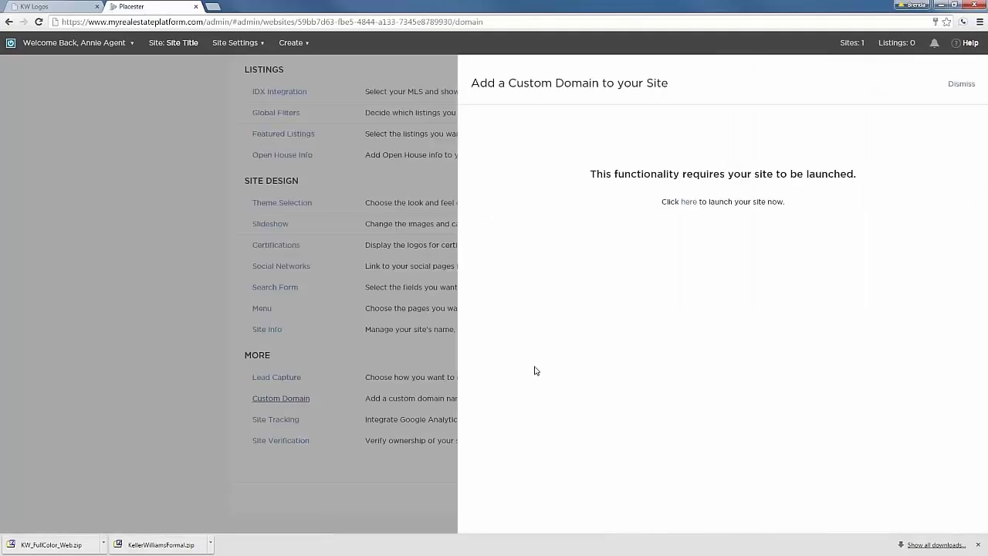
{"action": "left_click", "coordinate": [959, 85]}
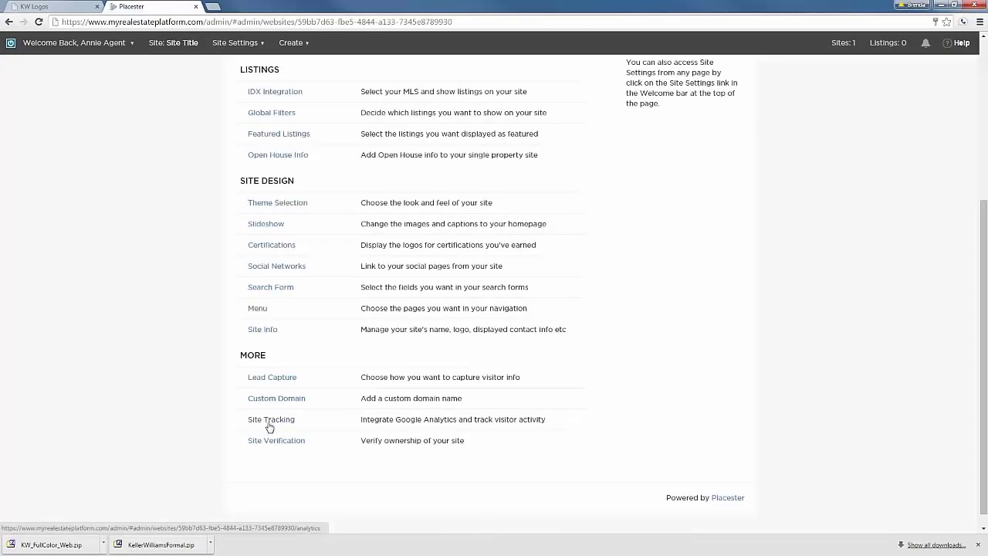
{"action": "left_click", "coordinate": [271, 440]}
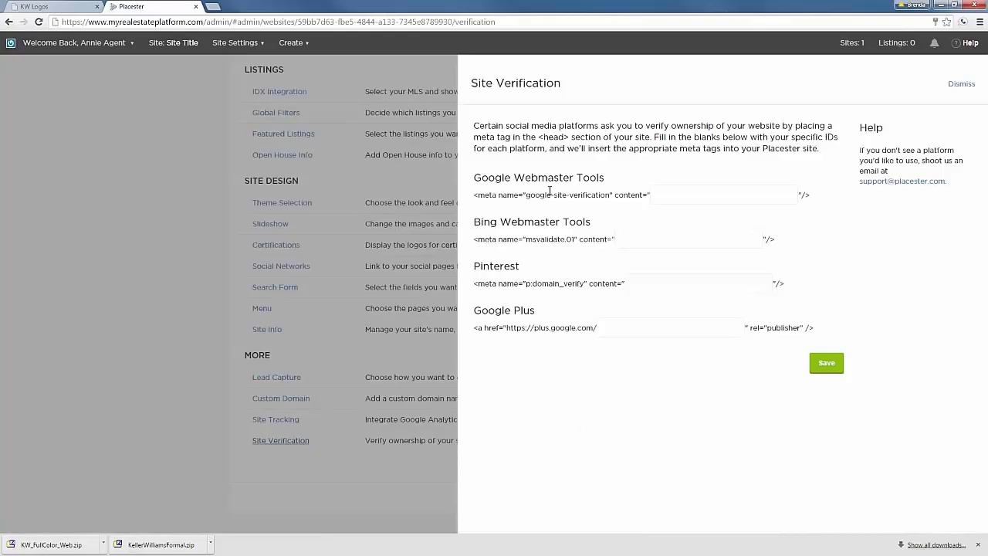
{"action": "left_click", "coordinate": [962, 84]}
{"action": "scroll", "coordinate": [169, 379], "scroll_direction": "up", "scroll_amount": 2}
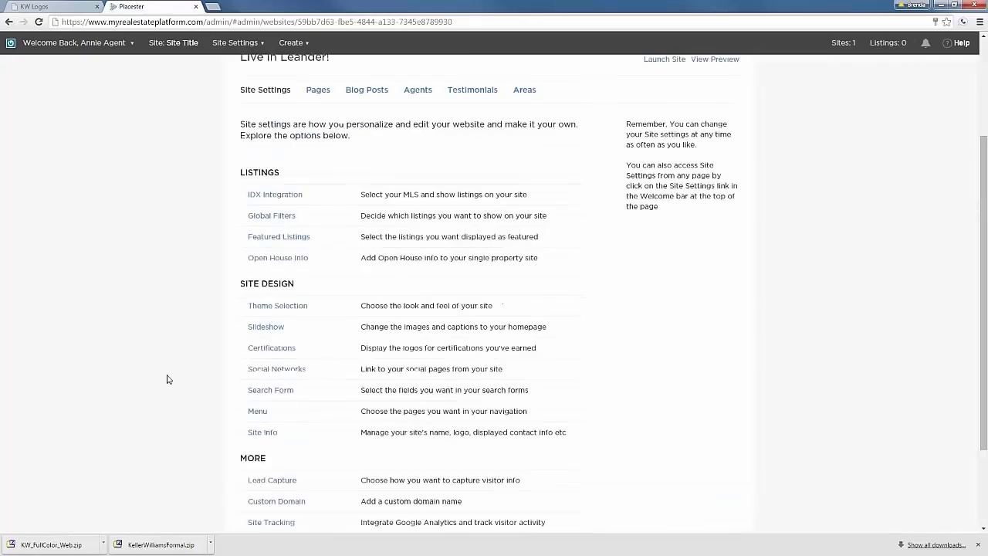
{"action": "scroll", "coordinate": [167, 379], "scroll_direction": "up", "scroll_amount": 2}
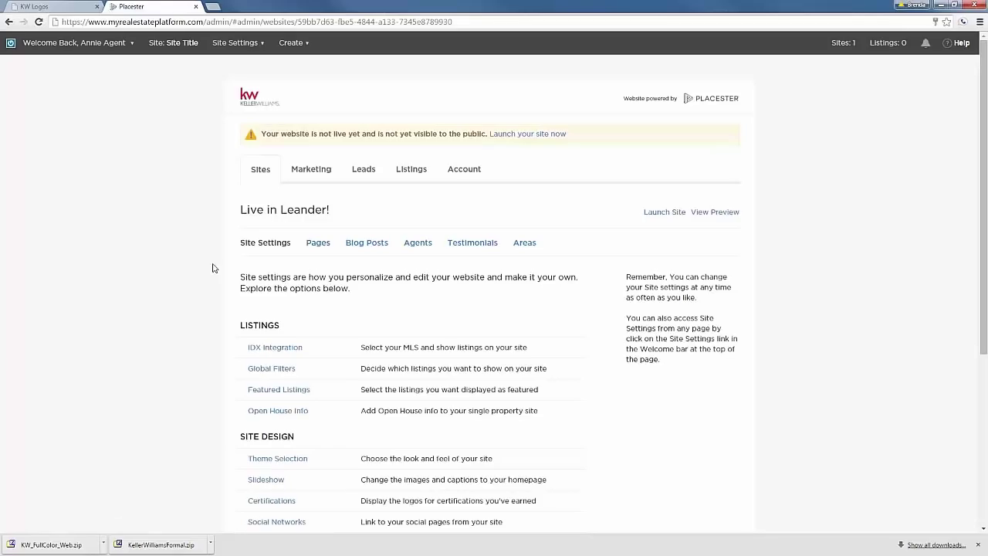
Start a new page from the Pages list using the Testimonials Index template.
{"action": "left_click", "coordinate": [318, 243]}
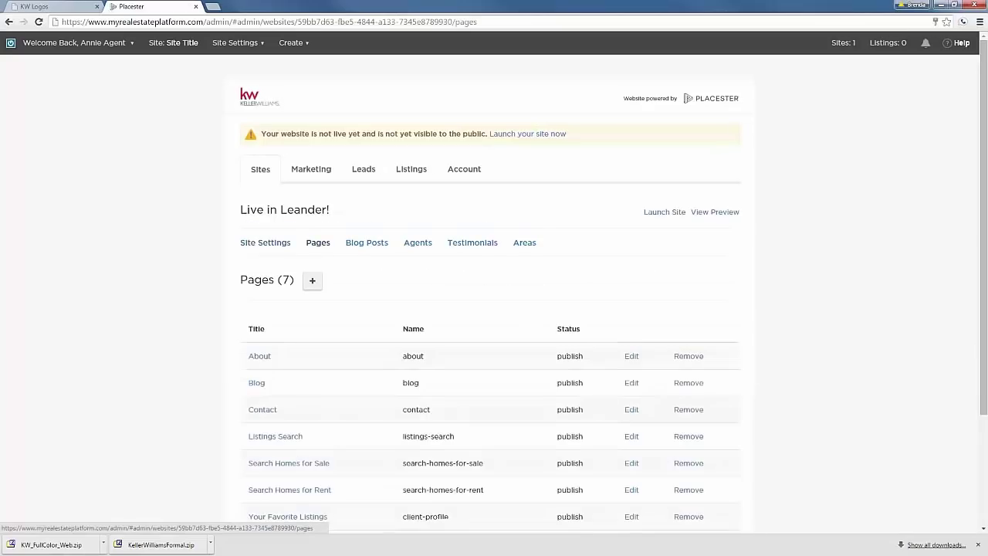
{"action": "scroll", "coordinate": [150, 324], "scroll_direction": "down", "scroll_amount": 3}
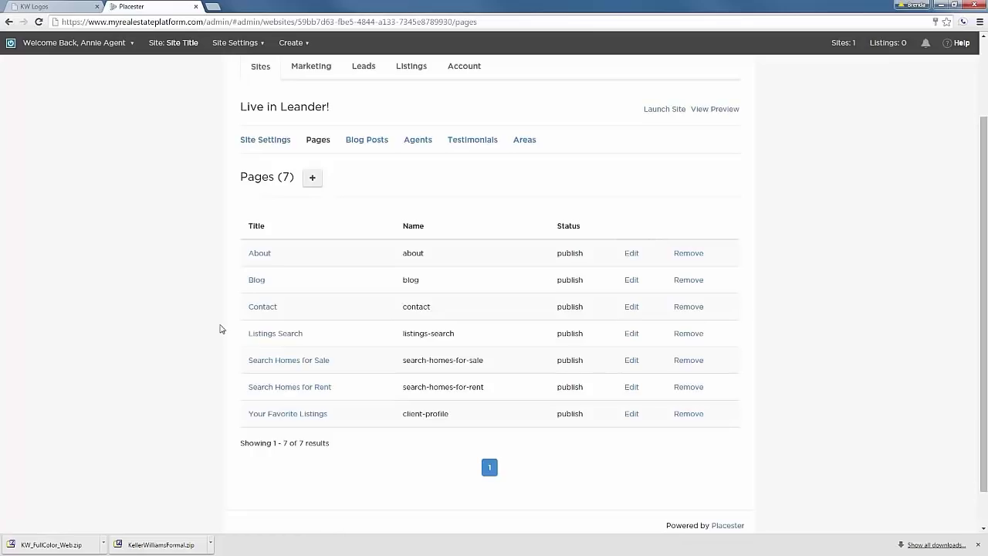
{"action": "left_click", "coordinate": [312, 182]}
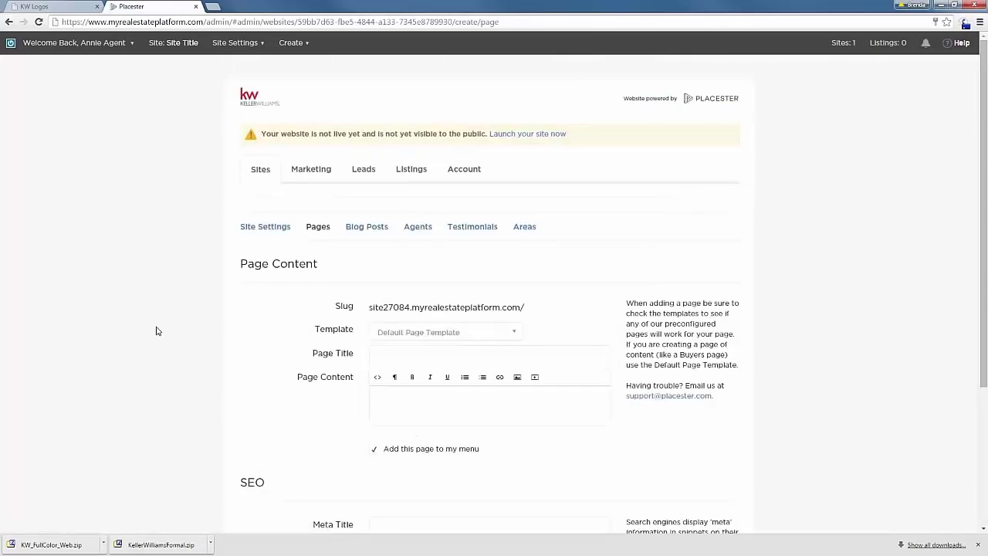
{"action": "scroll", "coordinate": [158, 330], "scroll_direction": "down", "scroll_amount": 2}
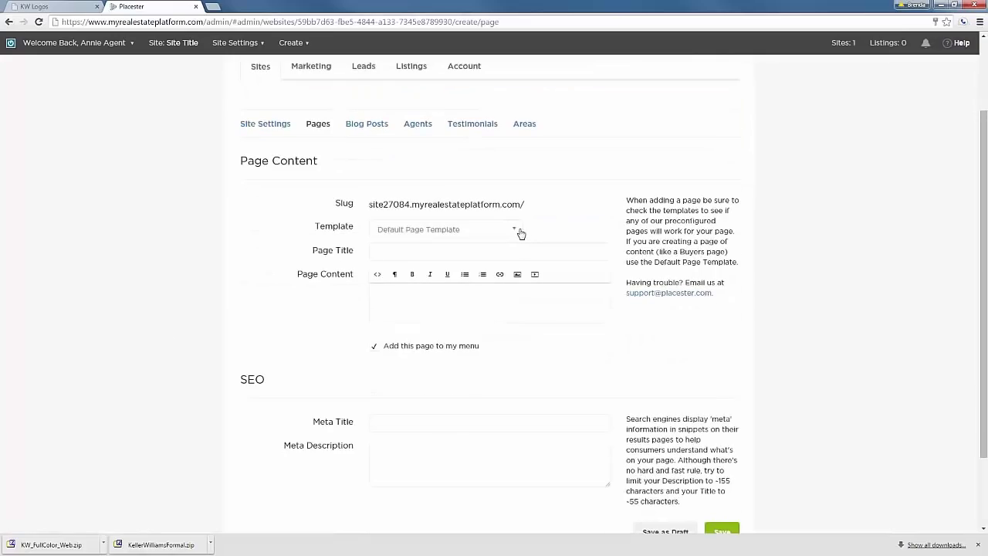
{"action": "left_click", "coordinate": [517, 233]}
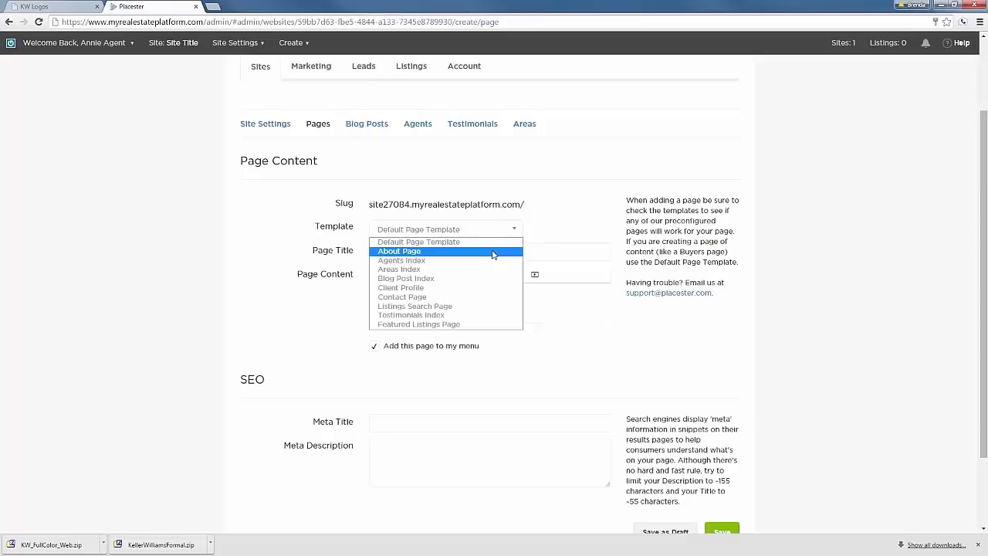
{"action": "left_click", "coordinate": [415, 315]}
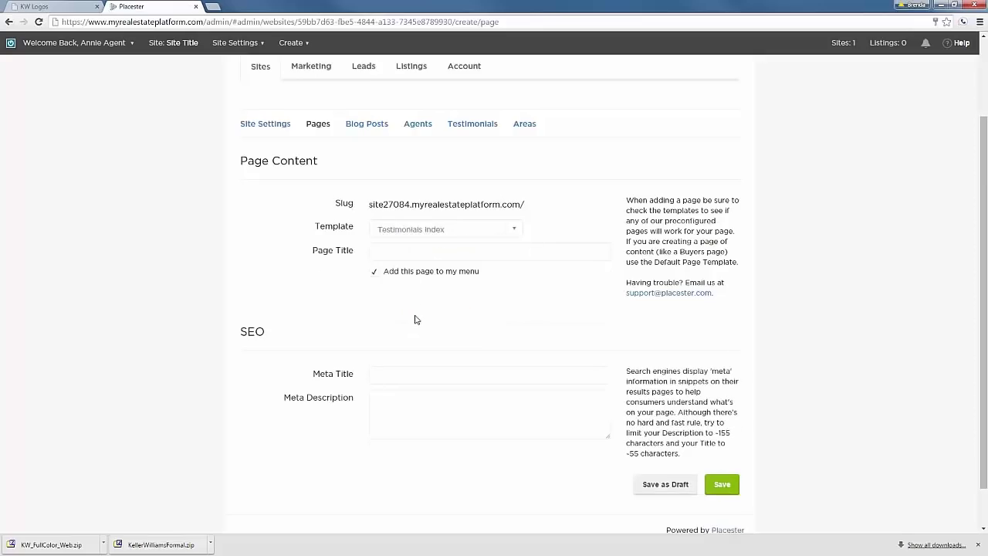
Title the page 'My Raving Fans', keep Add to menu checked, and save it.
{"action": "left_click", "coordinate": [500, 259]}
{"action": "type", "text": "My Raving"}
{"action": "key", "text": "BackSpace"}
{"action": "type", "text": "Fans"}
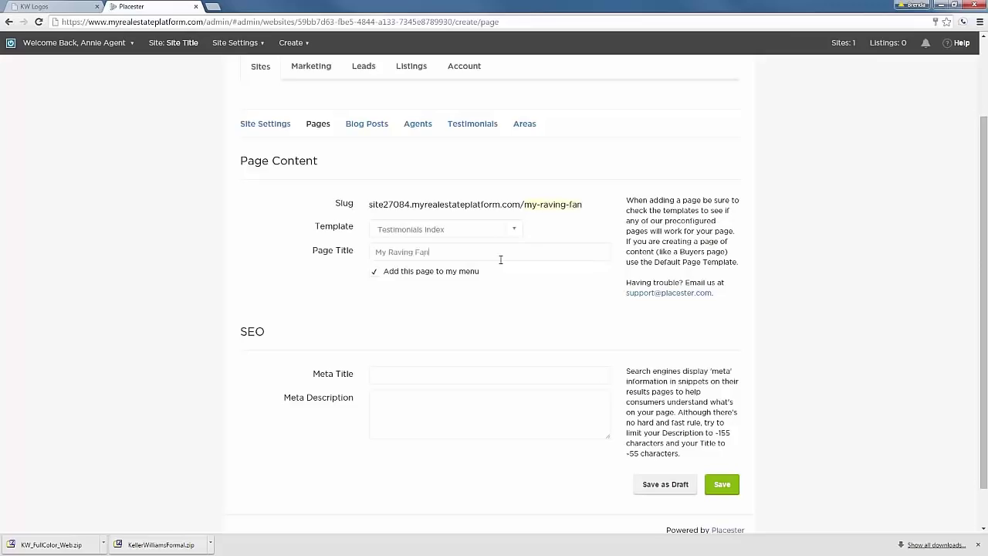
{"action": "left_click", "coordinate": [375, 272]}
{"action": "left_click_drag", "start_coordinate": [636, 204], "coordinate": [696, 251]}
{"action": "left_click", "coordinate": [696, 251]}
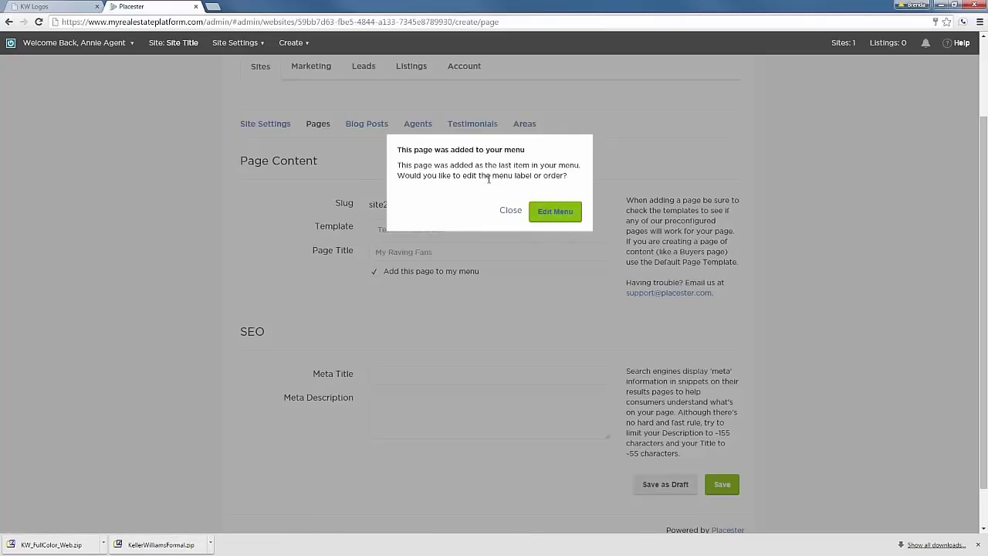
Dismiss the menu notice and review the eight-page list ending with My Raving Fans.
{"action": "left_click", "coordinate": [512, 211]}
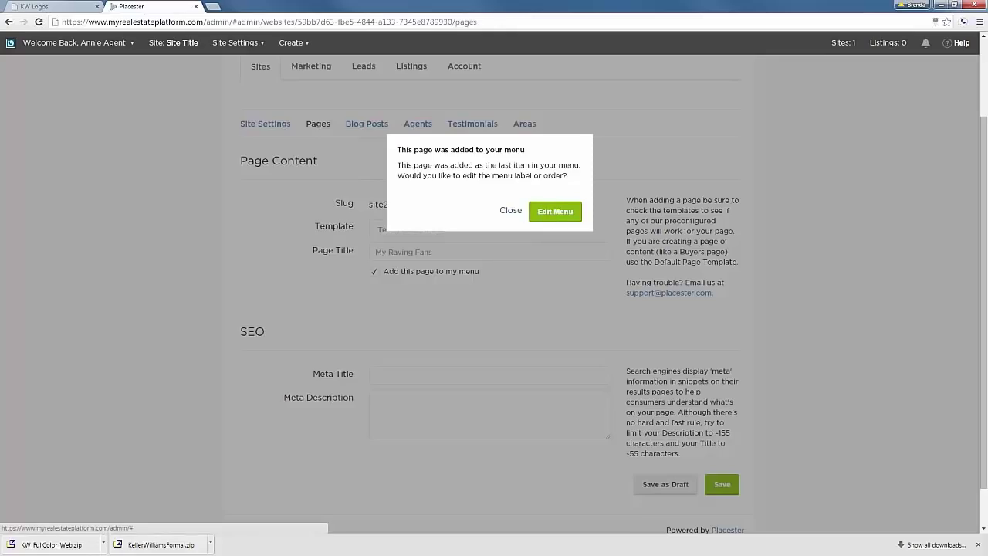
{"action": "scroll", "coordinate": [169, 321], "scroll_direction": "down", "scroll_amount": 3}
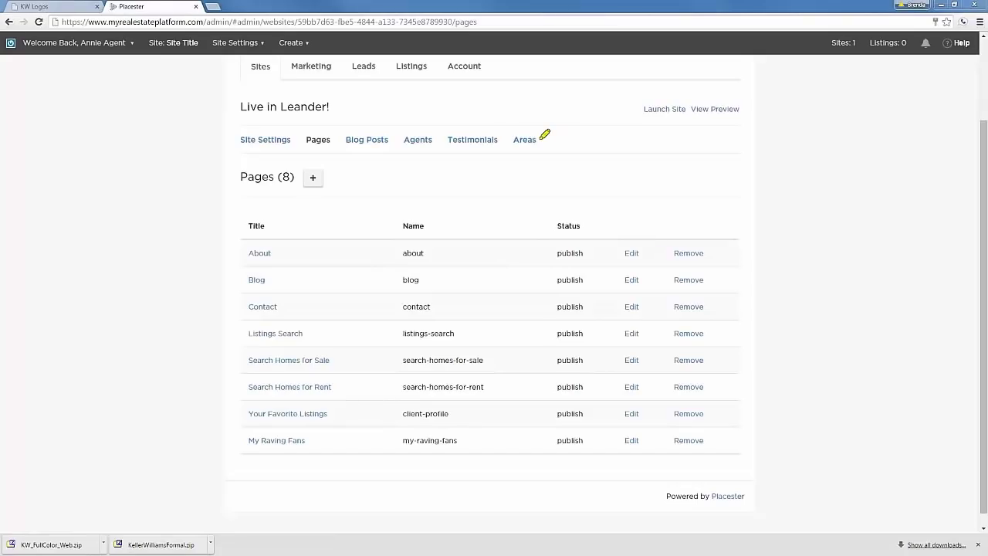
{"action": "left_click_drag", "start_coordinate": [544, 139], "coordinate": [346, 139]}
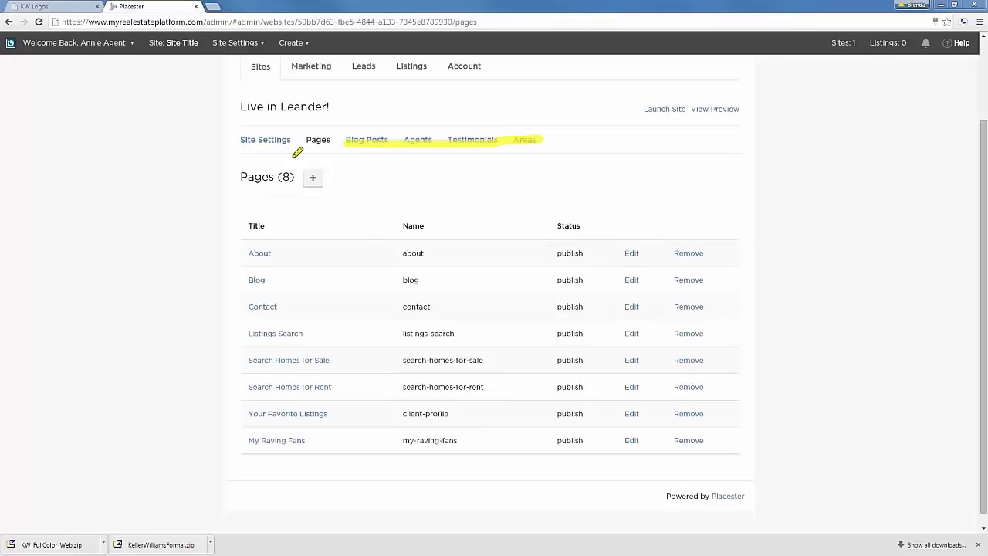
{"action": "key", "text": "Escape"}
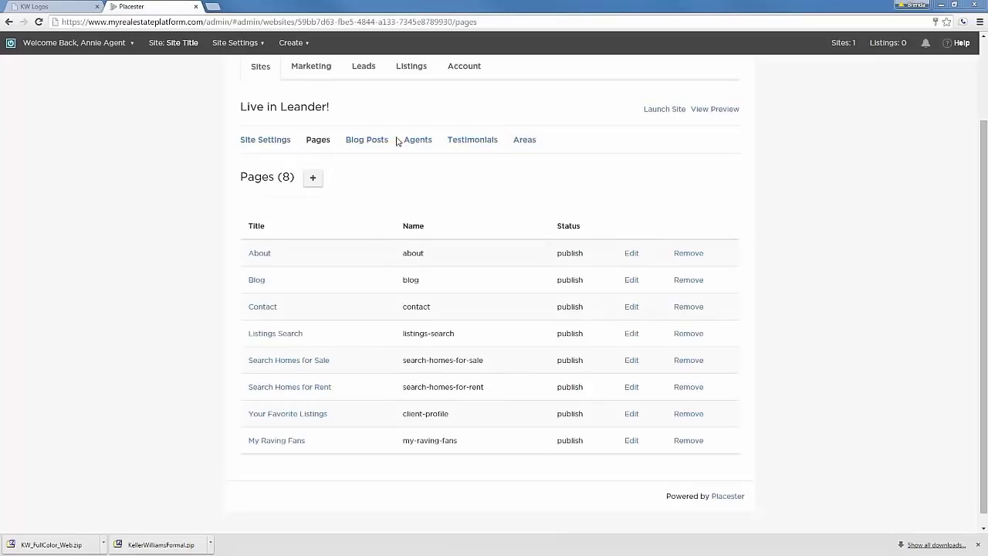
Start a new post from the Blog Posts list and check its title field.
{"action": "left_click", "coordinate": [367, 140]}
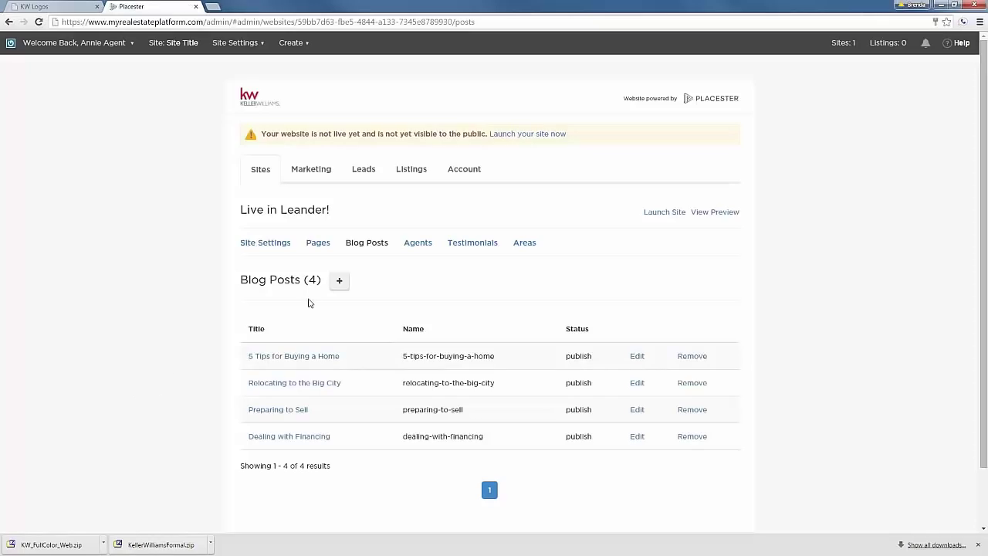
{"action": "left_click", "coordinate": [338, 282]}
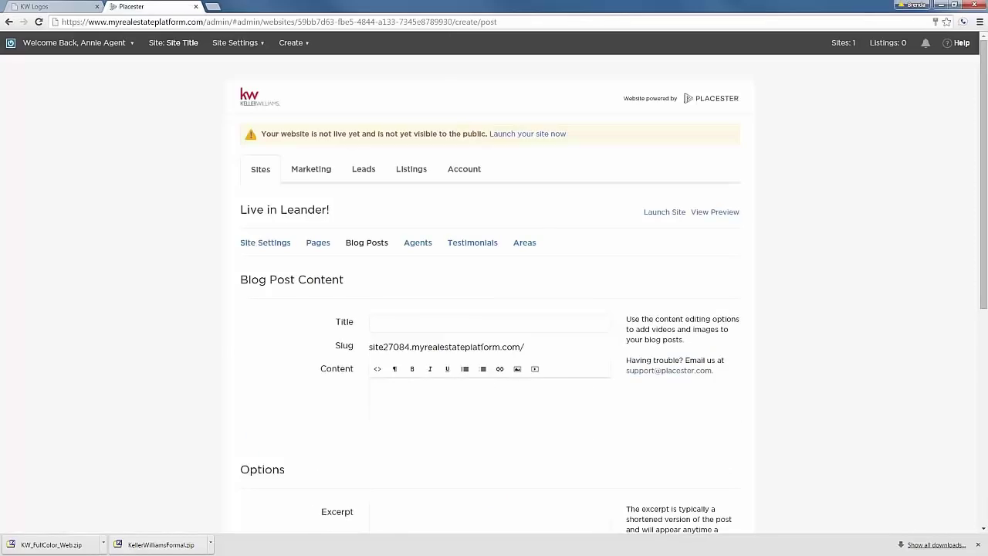
{"action": "scroll", "coordinate": [221, 324], "scroll_direction": "down", "scroll_amount": 1}
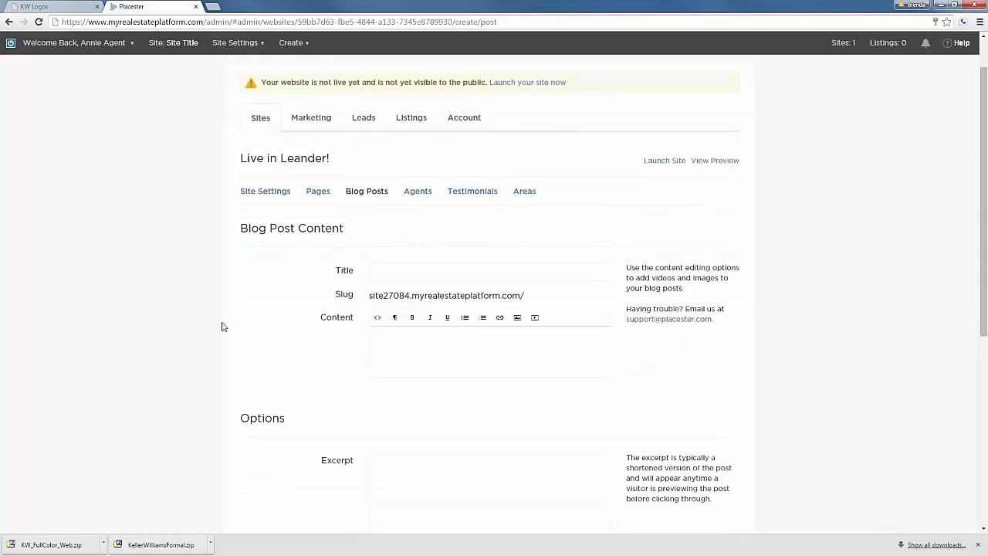
{"action": "left_click", "coordinate": [404, 270]}
Look over the post content editor, then show the empty Agents section.
{"action": "scroll", "coordinate": [401, 270], "scroll_direction": "down", "scroll_amount": 1}
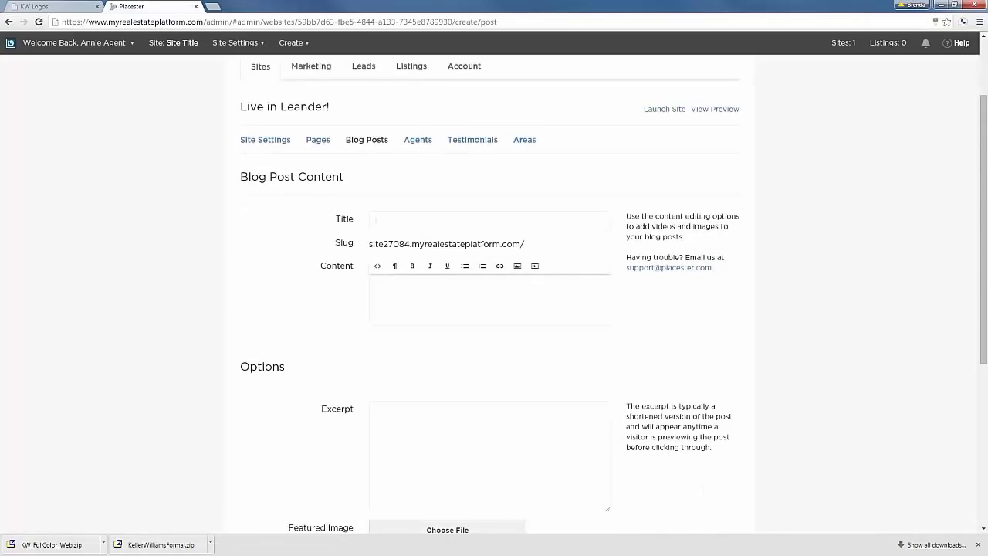
{"action": "left_click", "coordinate": [410, 316]}
{"action": "scroll", "coordinate": [477, 392], "scroll_direction": "down", "scroll_amount": 2}
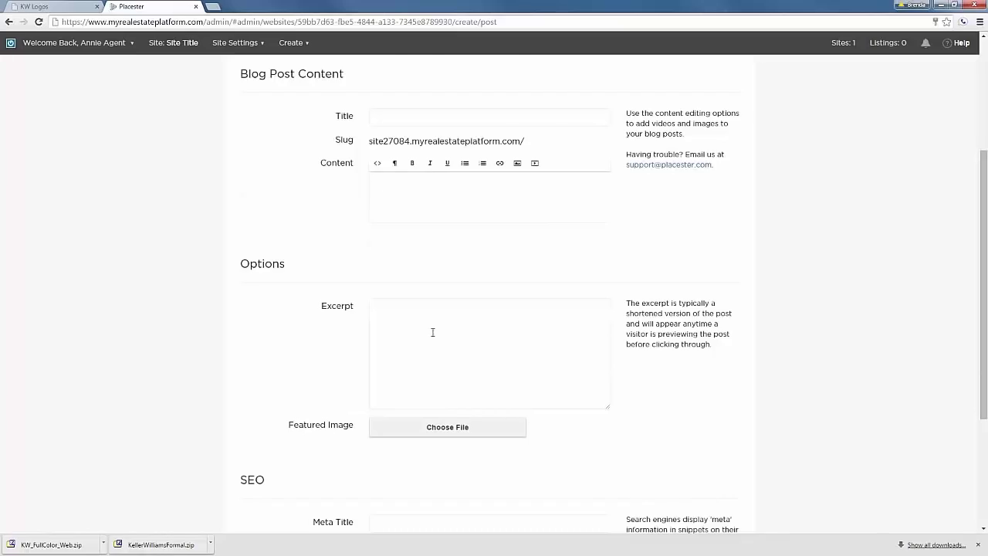
{"action": "scroll", "coordinate": [409, 335], "scroll_direction": "down", "scroll_amount": 3}
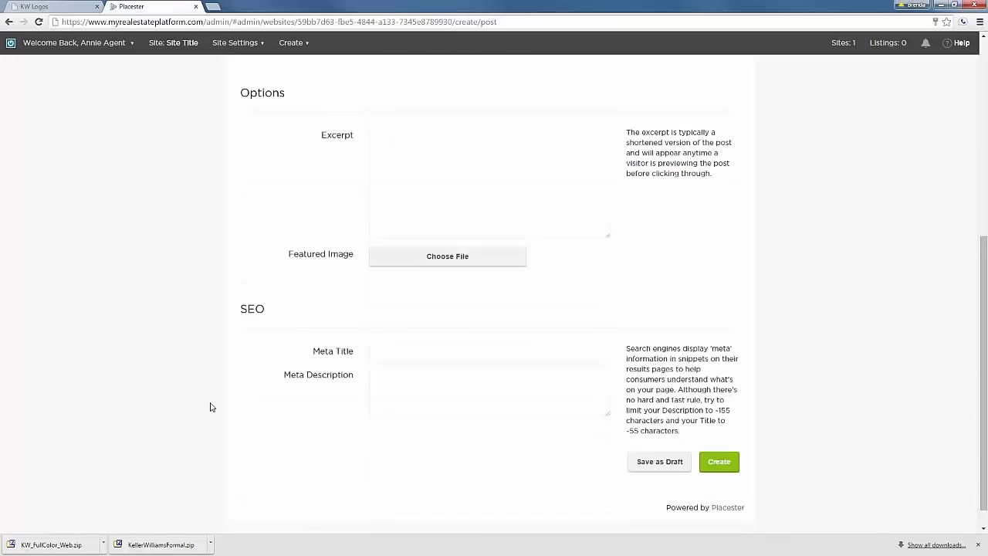
{"action": "scroll", "coordinate": [565, 407], "scroll_direction": "up", "scroll_amount": 5}
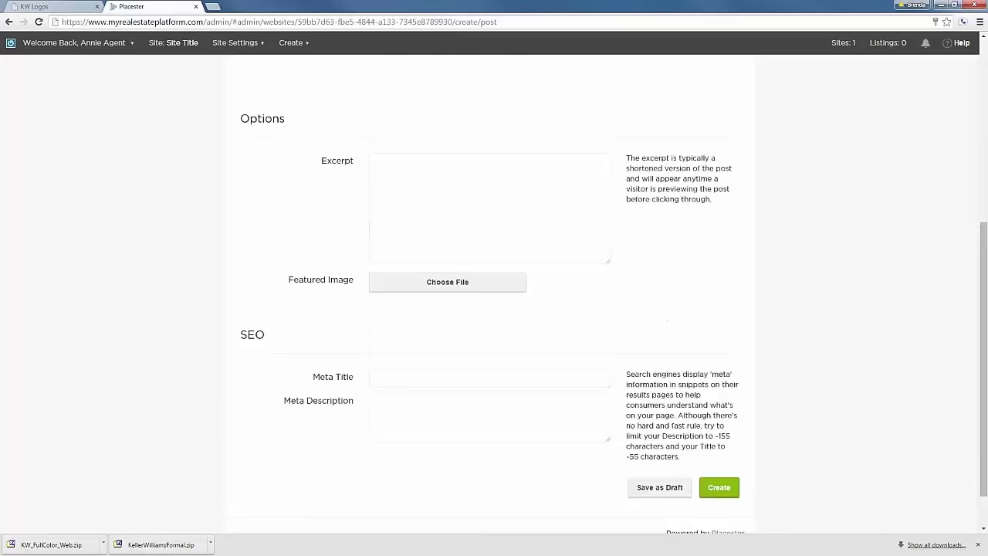
{"action": "scroll", "coordinate": [565, 407], "scroll_direction": "down", "scroll_amount": 5}
{"action": "scroll", "coordinate": [565, 407], "scroll_direction": "up", "scroll_amount": 5}
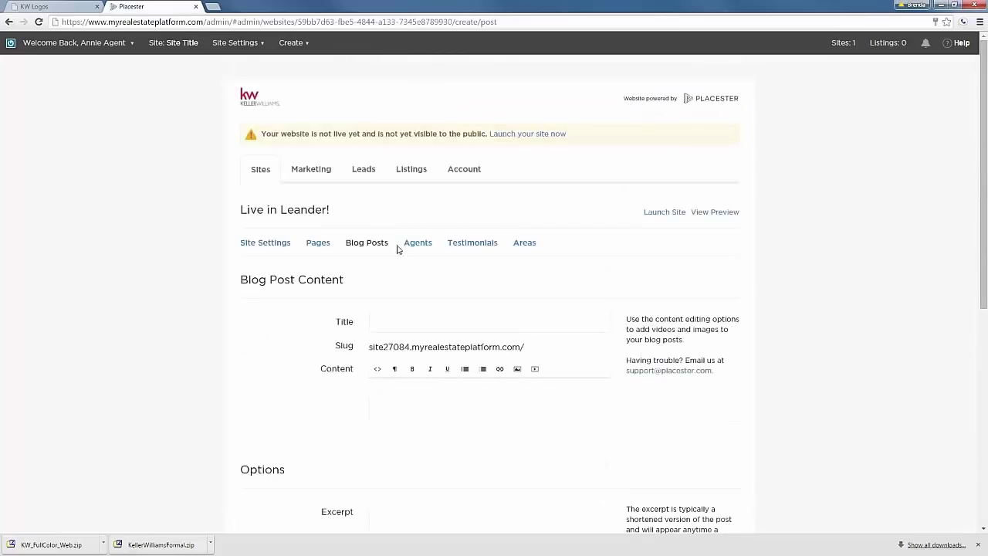
{"action": "left_click", "coordinate": [413, 244]}
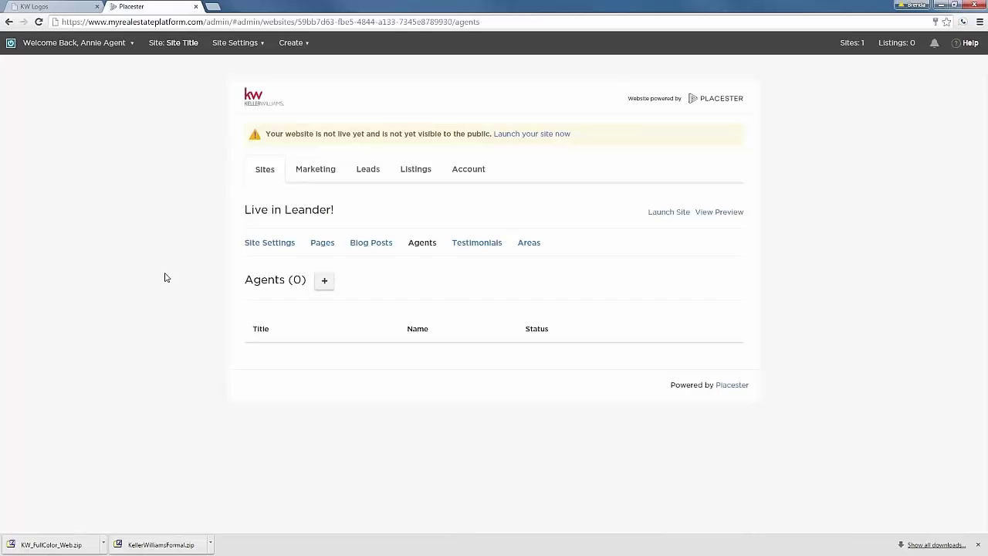
Look over the blank new-agent form, then start a new testimonial.
{"action": "left_click", "coordinate": [324, 280]}
{"action": "scroll", "coordinate": [164, 292], "scroll_direction": "down", "scroll_amount": 1}
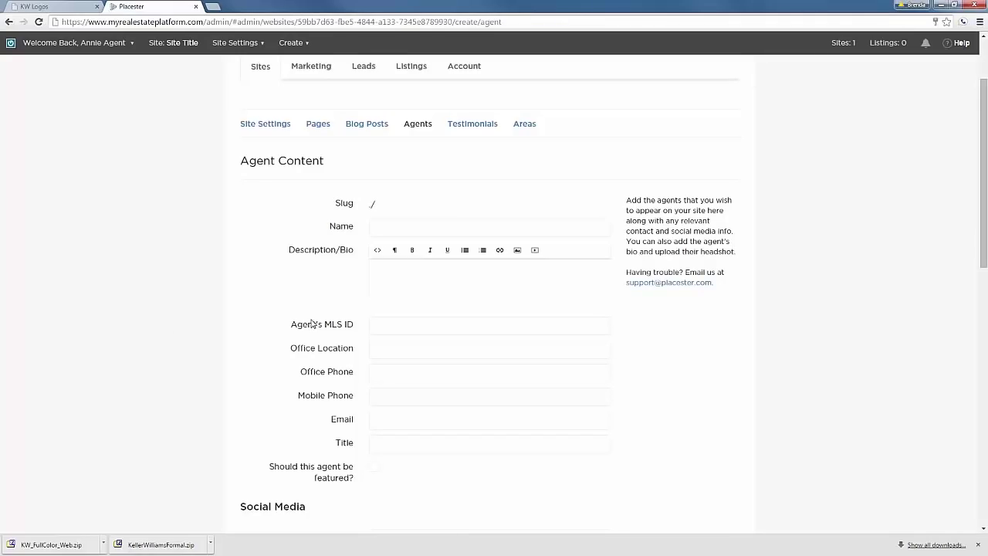
{"action": "left_click", "coordinate": [472, 124]}
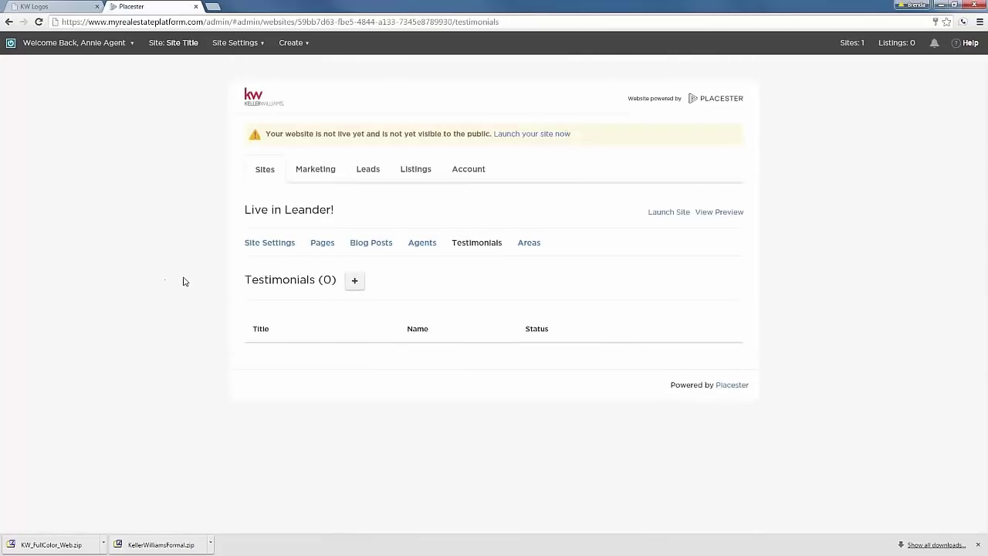
{"action": "left_click", "coordinate": [355, 281]}
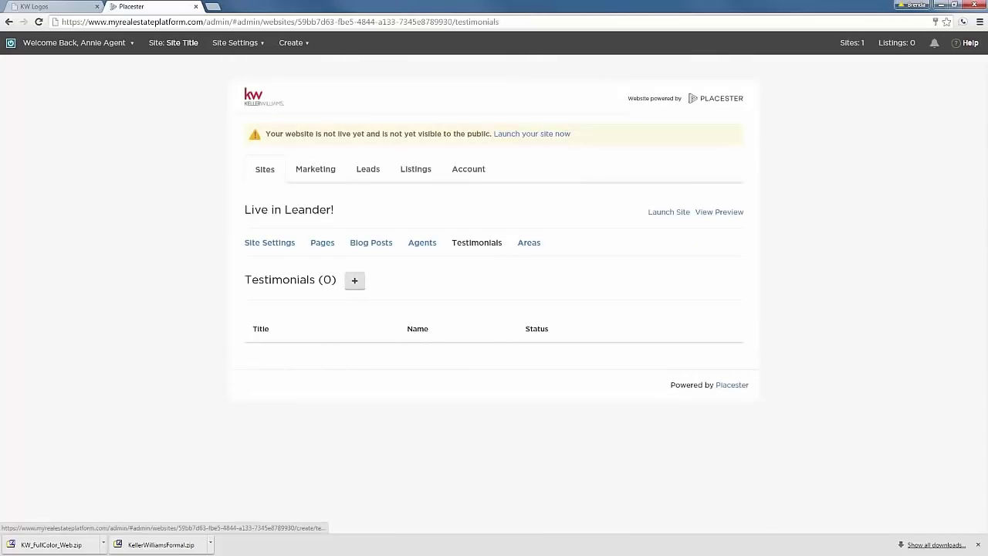
{"action": "scroll", "coordinate": [156, 300], "scroll_direction": "down", "scroll_amount": 3}
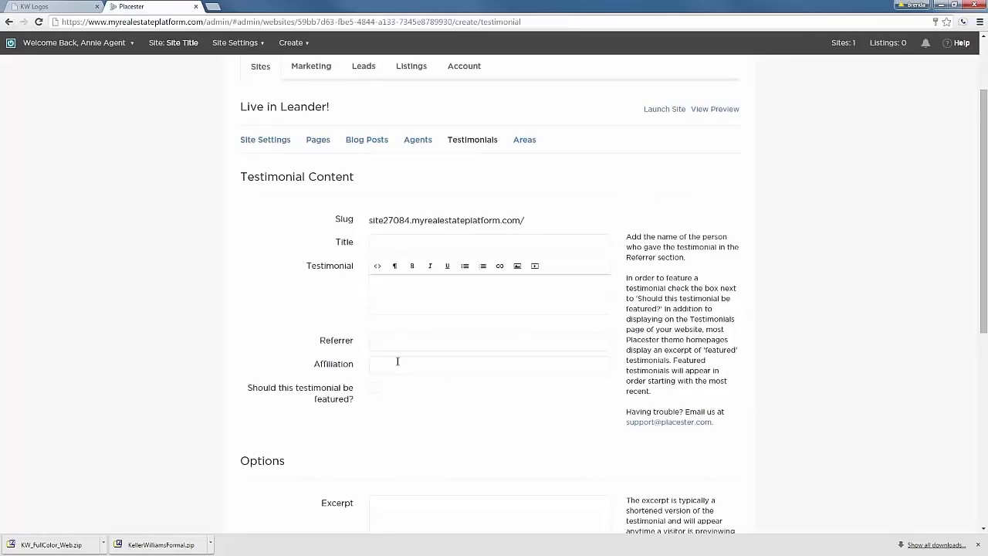
Scroll through the testimonial form and bring up the empty Areas list.
{"action": "scroll", "coordinate": [232, 362], "scroll_direction": "down", "scroll_amount": 2}
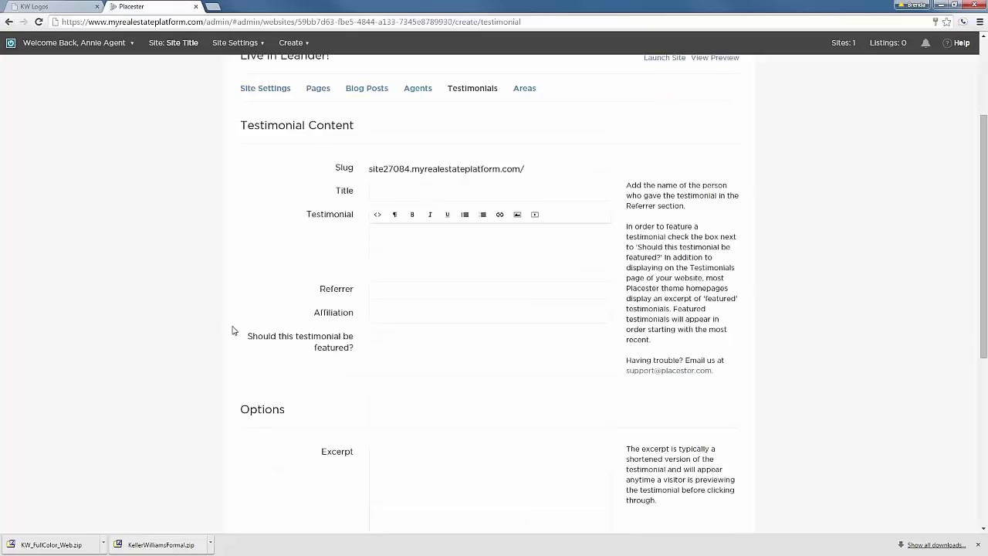
{"action": "scroll", "coordinate": [233, 334], "scroll_direction": "down", "scroll_amount": 3}
{"action": "scroll", "coordinate": [234, 338], "scroll_direction": "down", "scroll_amount": 1}
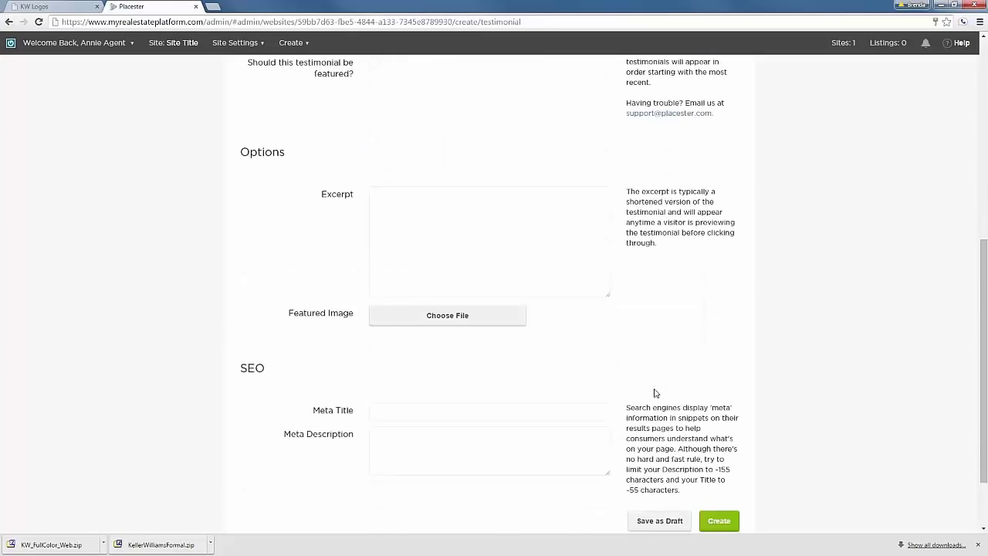
{"action": "scroll", "coordinate": [756, 524], "scroll_direction": "up", "scroll_amount": 7}
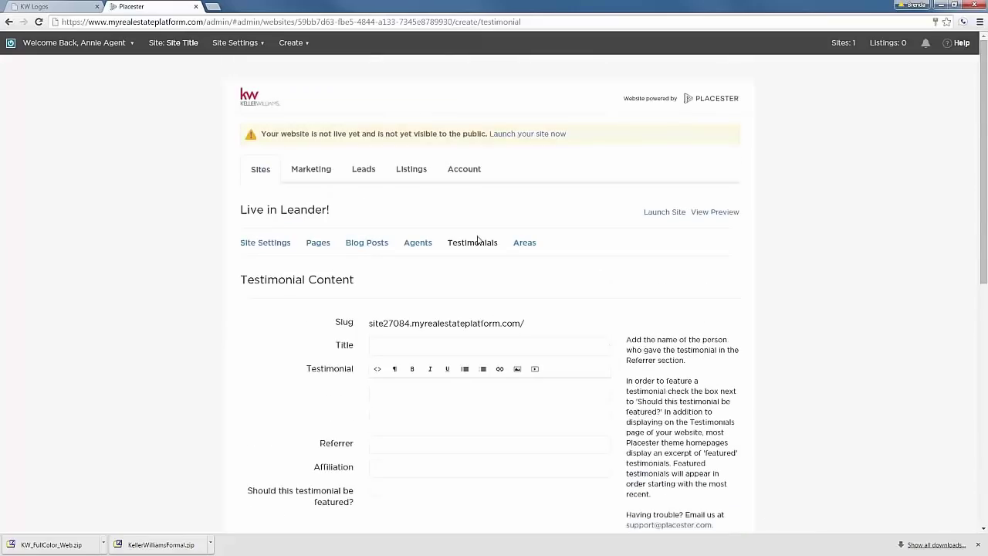
{"action": "left_click", "coordinate": [529, 245]}
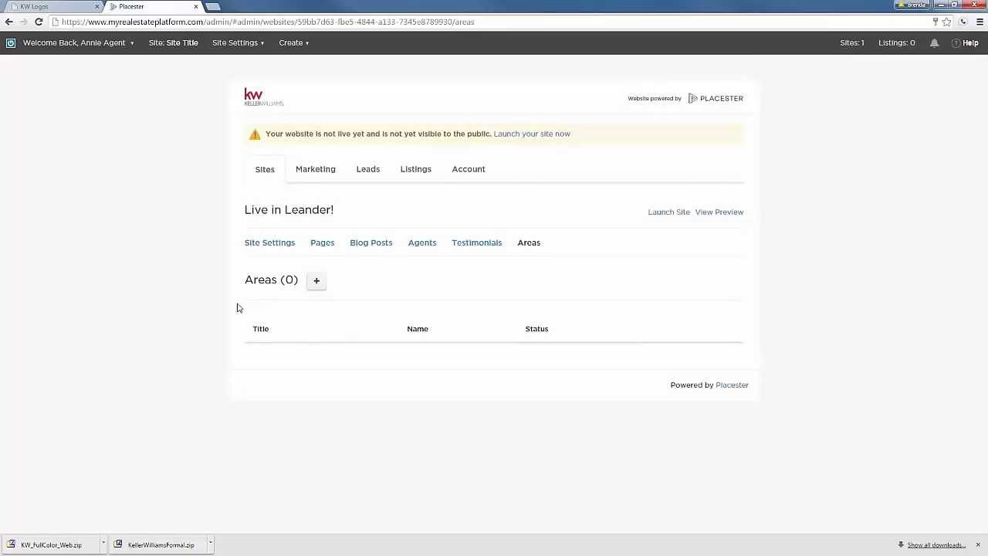
Create a new area page of type Neighborhood named Barton Valley.
{"action": "left_click", "coordinate": [317, 280]}
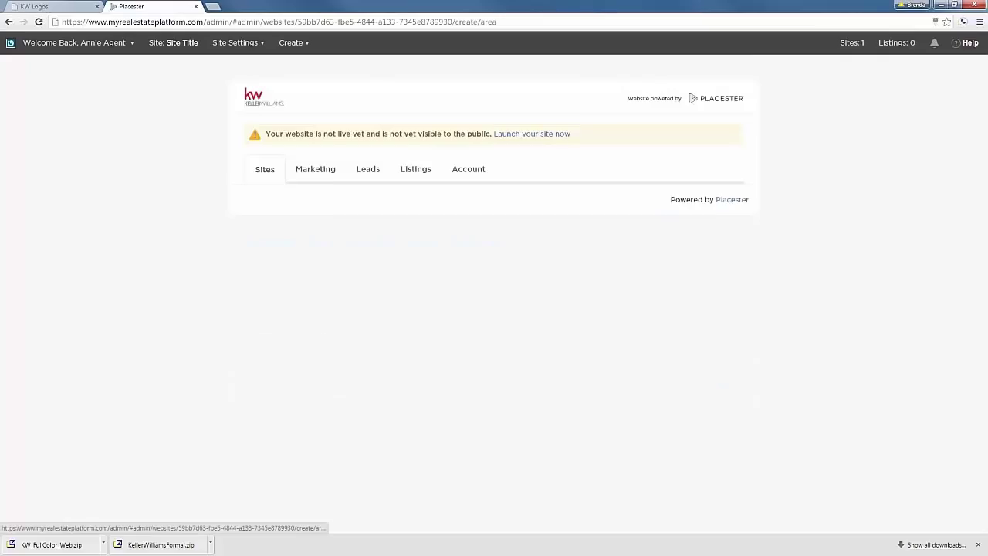
{"action": "scroll", "coordinate": [154, 364], "scroll_direction": "down", "scroll_amount": 1}
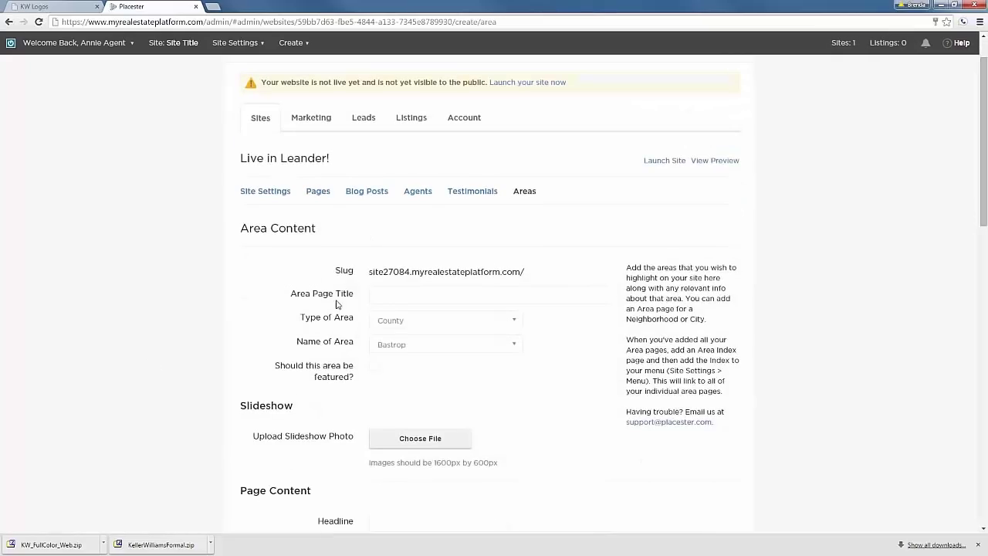
{"action": "left_click", "coordinate": [397, 296]}
{"action": "left_click", "coordinate": [515, 322]}
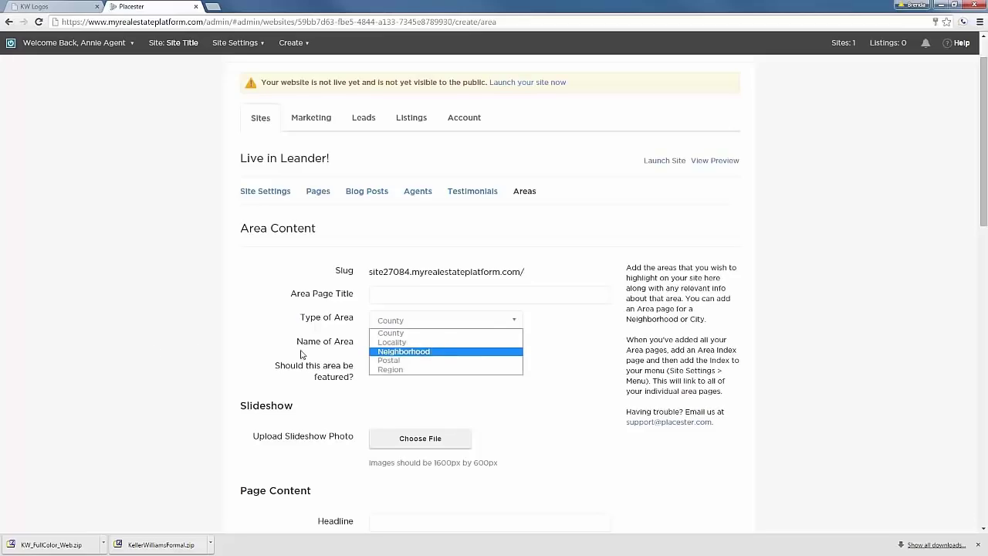
{"action": "left_click", "coordinate": [520, 401]}
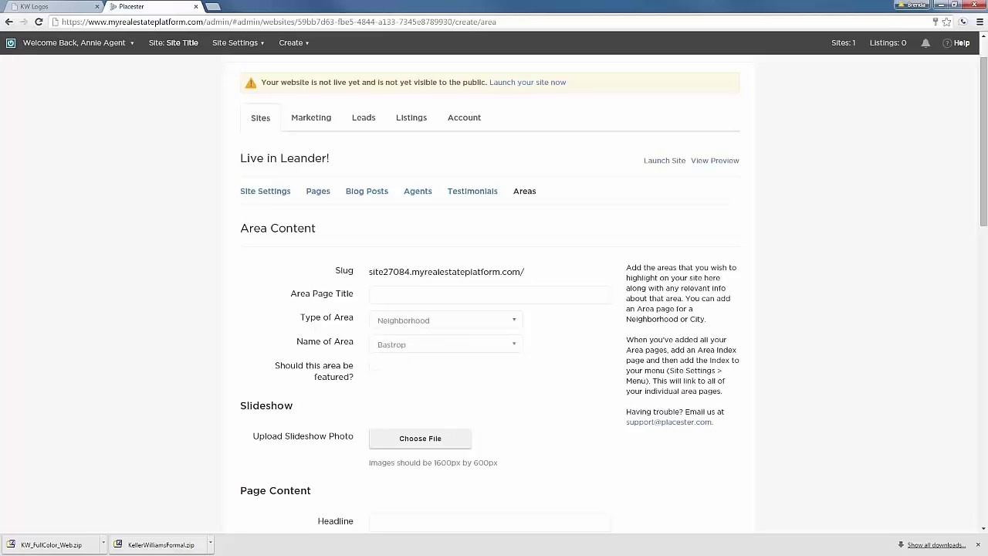
{"action": "left_click", "coordinate": [514, 347]}
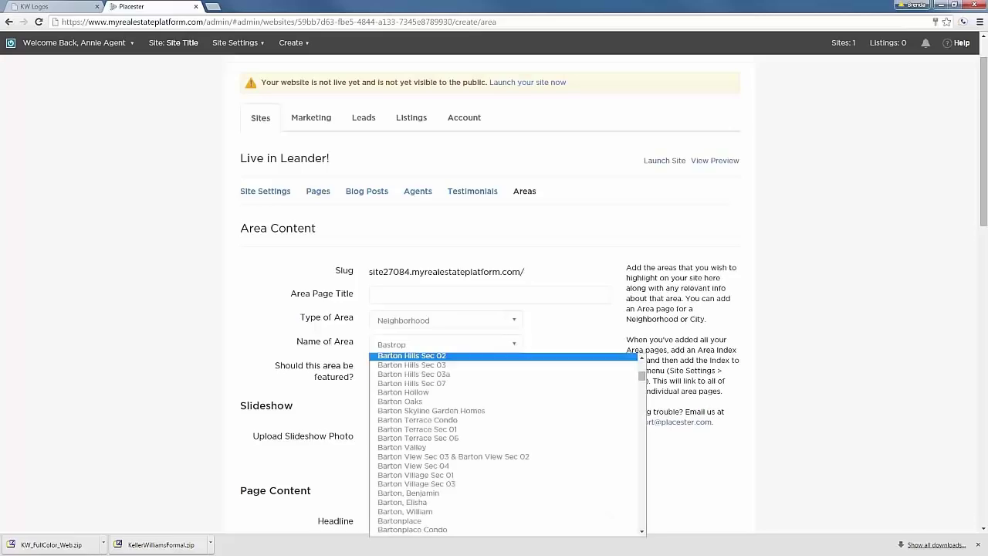
{"action": "left_click", "coordinate": [441, 448]}
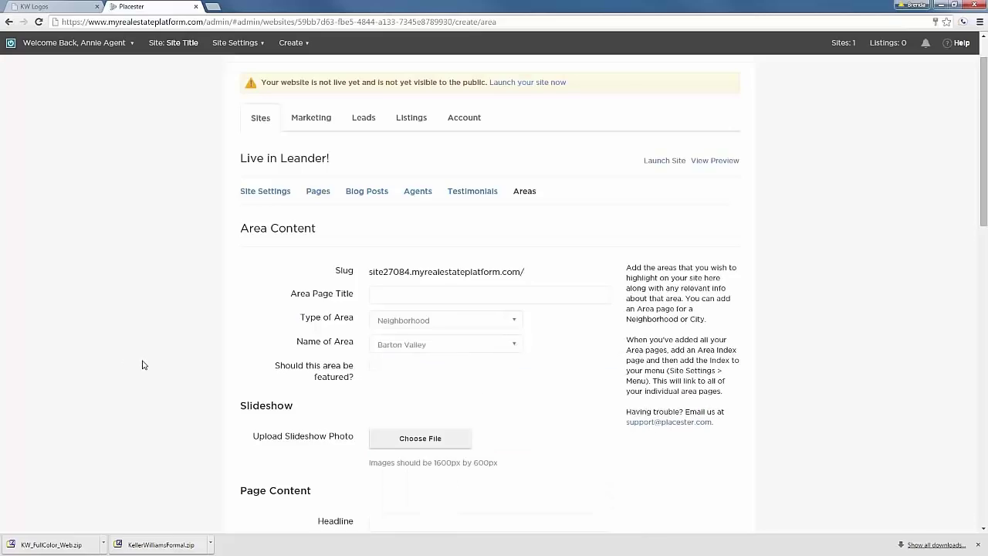
Mark Barton Valley as a featured area and review the form's content sections.
{"action": "scroll", "coordinate": [380, 324], "scroll_direction": "down", "scroll_amount": 1}
{"action": "left_click", "coordinate": [375, 316]}
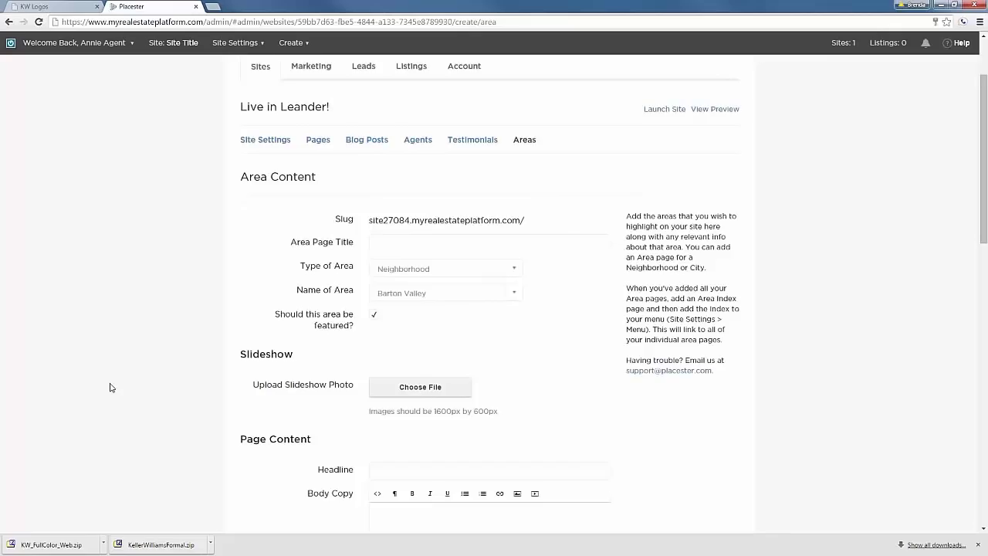
{"action": "scroll", "coordinate": [109, 388], "scroll_direction": "down", "scroll_amount": 1}
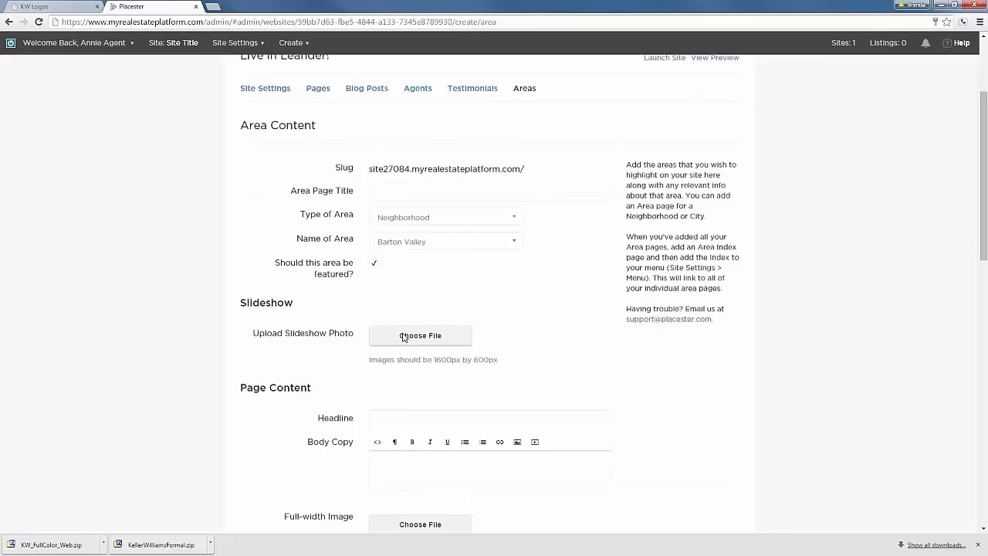
{"action": "scroll", "coordinate": [133, 386], "scroll_direction": "down", "scroll_amount": 2}
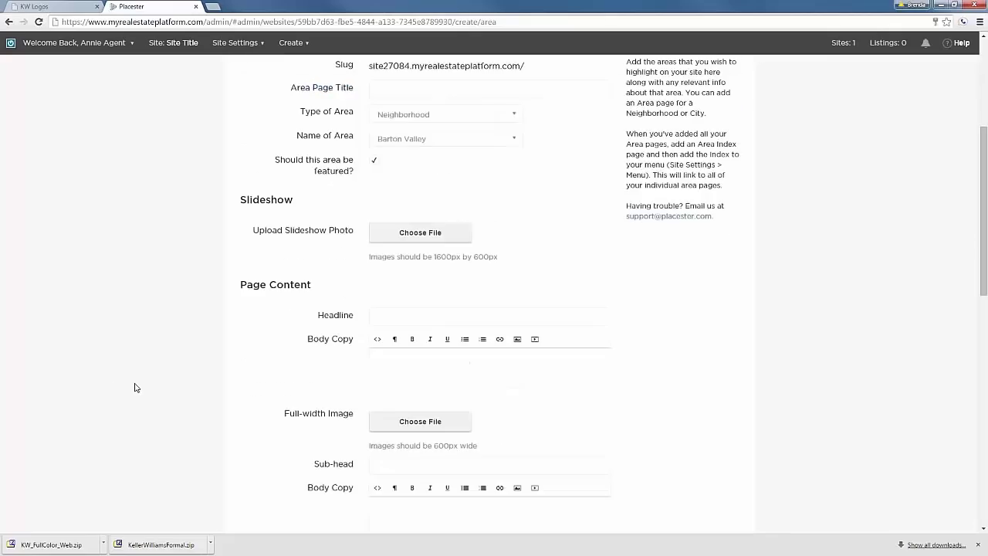
{"action": "left_click", "coordinate": [392, 362]}
{"action": "scroll", "coordinate": [183, 389], "scroll_direction": "down", "scroll_amount": 5}
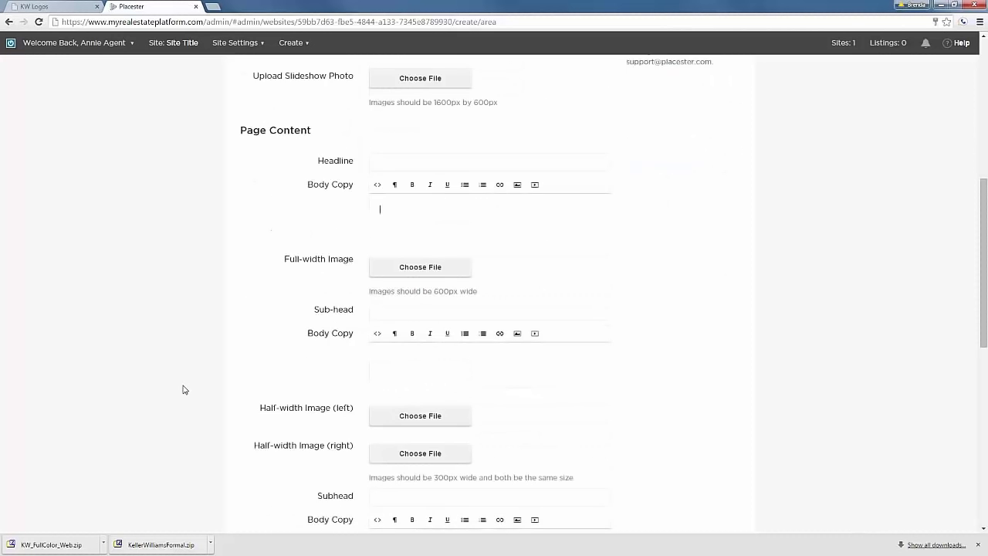
{"action": "scroll", "coordinate": [185, 394], "scroll_direction": "down", "scroll_amount": 7}
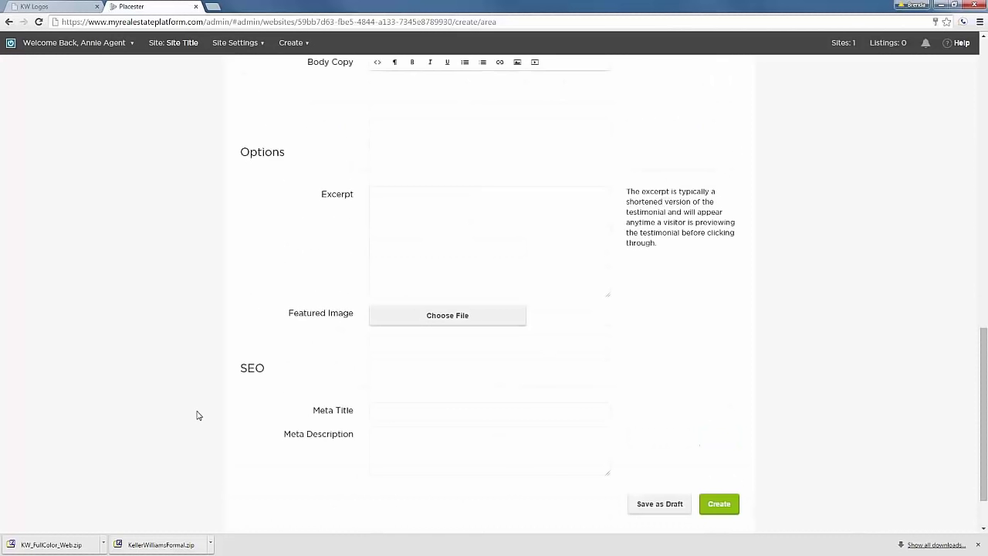
{"action": "scroll", "coordinate": [199, 413], "scroll_direction": "up", "scroll_amount": 3}
{"action": "scroll", "coordinate": [197, 413], "scroll_direction": "up", "scroll_amount": 8}
{"action": "scroll", "coordinate": [197, 412], "scroll_direction": "up", "scroll_amount": 3}
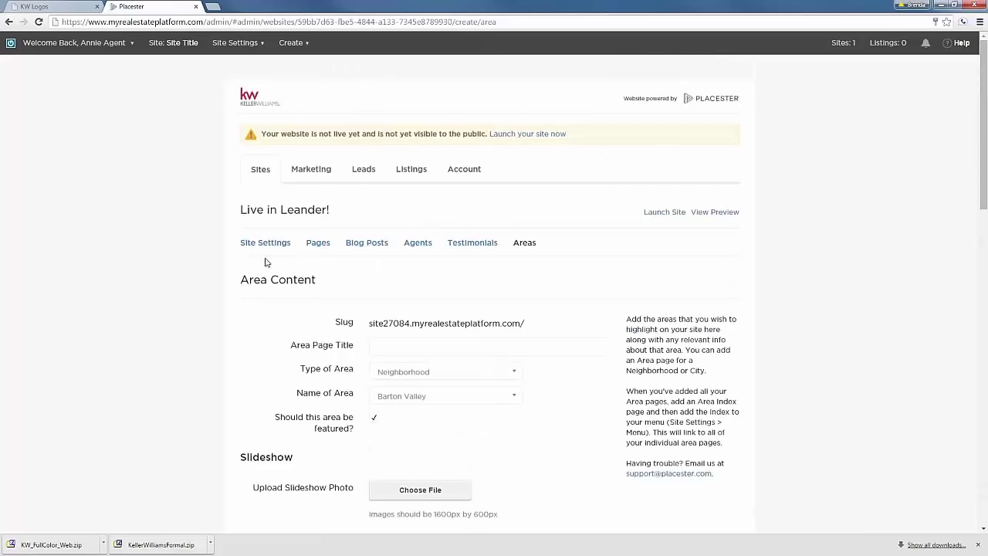
{"action": "scroll", "coordinate": [193, 362], "scroll_direction": "down", "scroll_amount": 10}
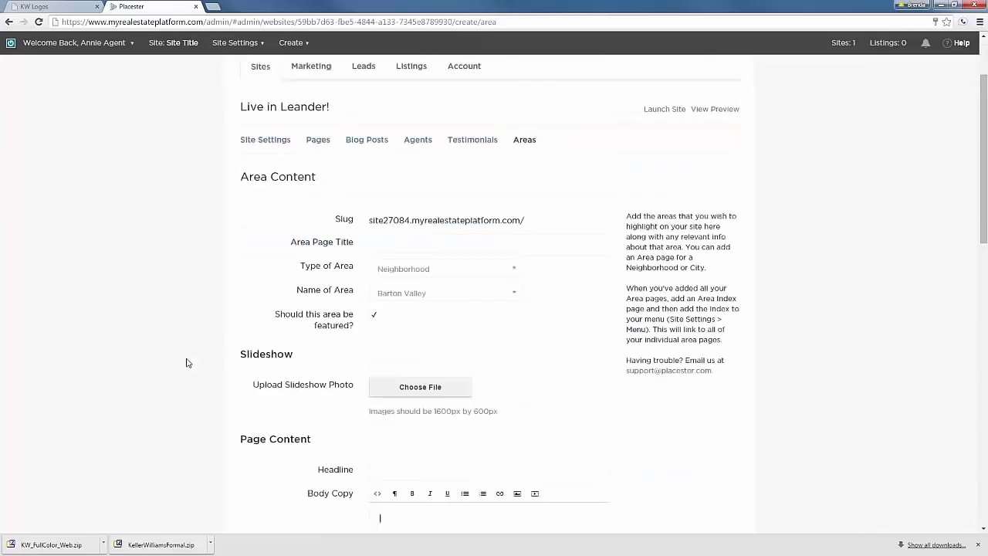
{"action": "scroll", "coordinate": [206, 371], "scroll_direction": "up", "scroll_amount": 4}
{"action": "scroll", "coordinate": [232, 363], "scroll_direction": "up", "scroll_amount": 6}
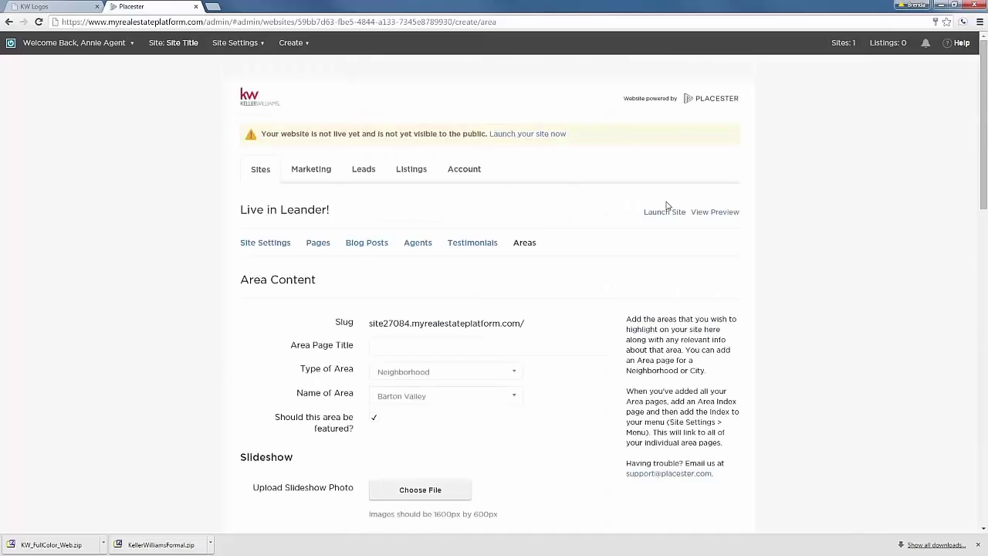
Launch Live in Leander! and open the live site in a new tab from the Sites overview.
{"action": "left_click", "coordinate": [664, 211]}
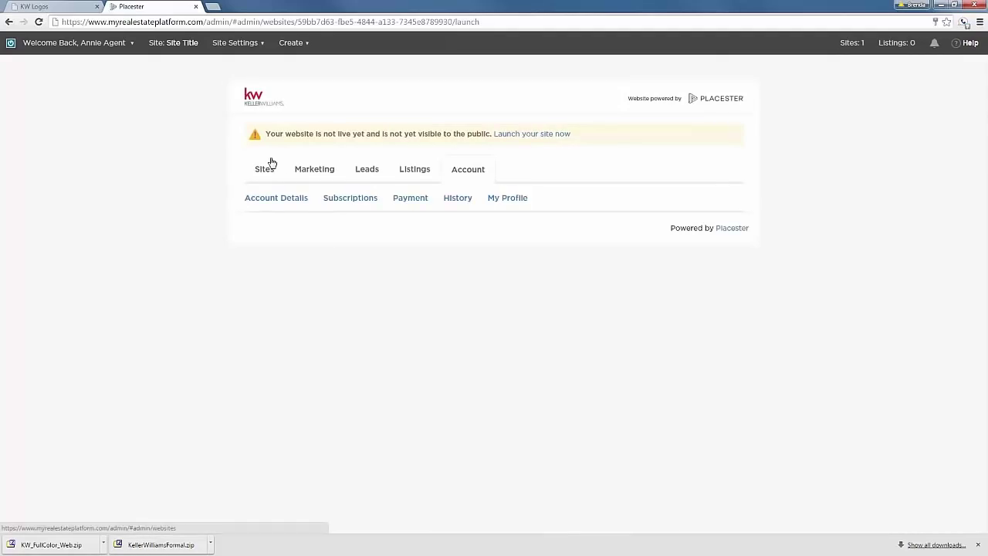
{"action": "left_click", "coordinate": [266, 169]}
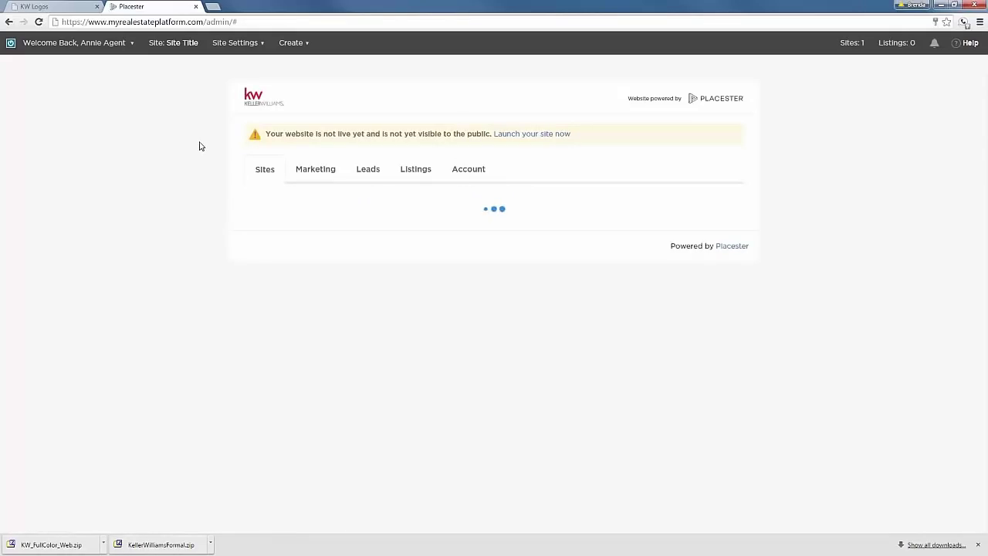
{"action": "left_click", "coordinate": [673, 248]}
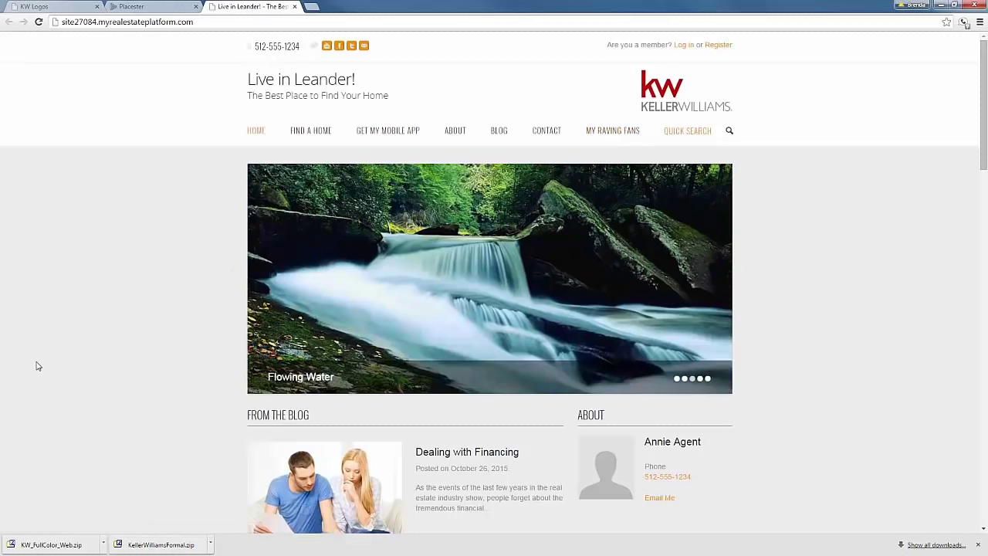
Browse the live homepage, return to the Placester admin, and advance to the Quick Reference Page slide.
{"action": "scroll", "coordinate": [36, 363], "scroll_direction": "down", "scroll_amount": 3}
{"action": "scroll", "coordinate": [48, 380], "scroll_direction": "down", "scroll_amount": 4}
{"action": "scroll", "coordinate": [50, 380], "scroll_direction": "up", "scroll_amount": 3}
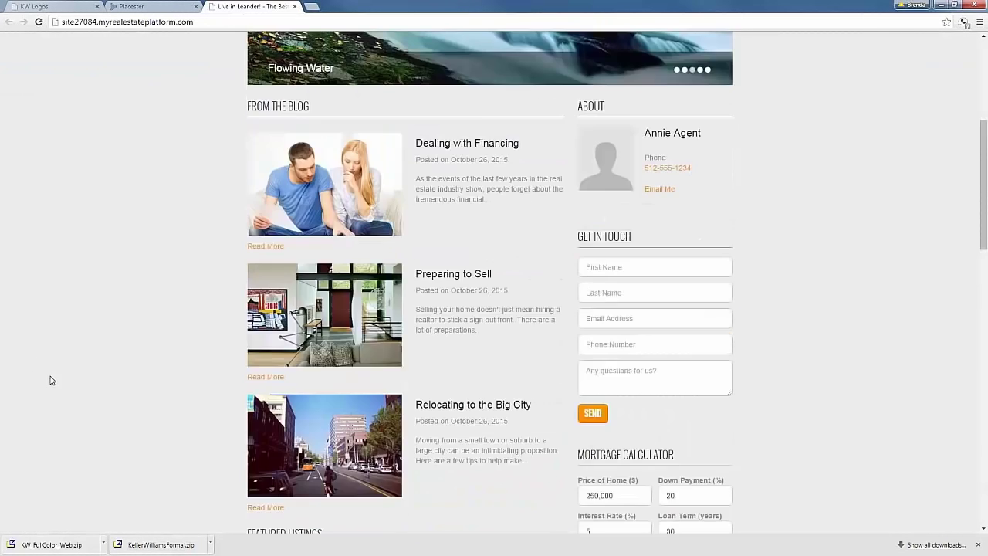
{"action": "scroll", "coordinate": [50, 380], "scroll_direction": "up", "scroll_amount": 4}
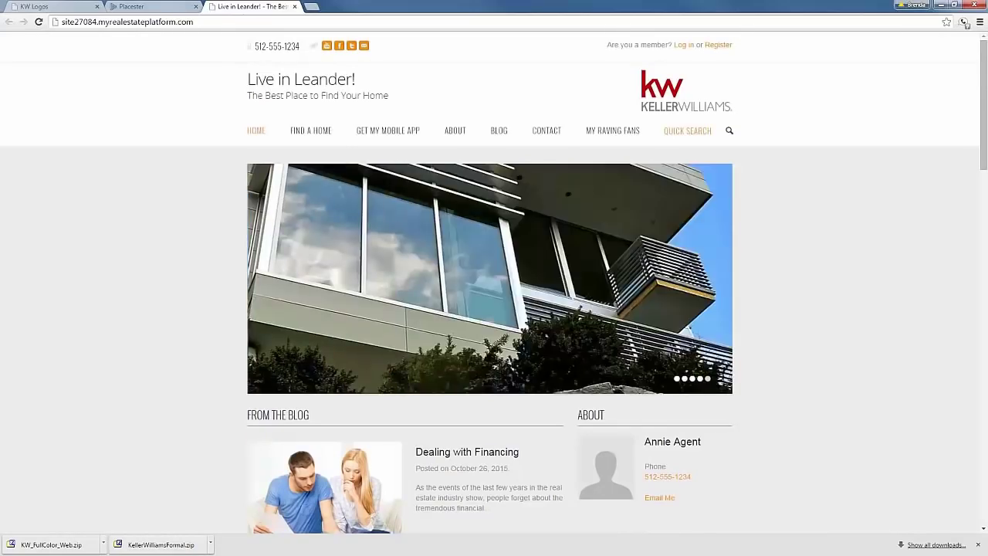
{"action": "key", "text": "ctrl+shift+Tab"}
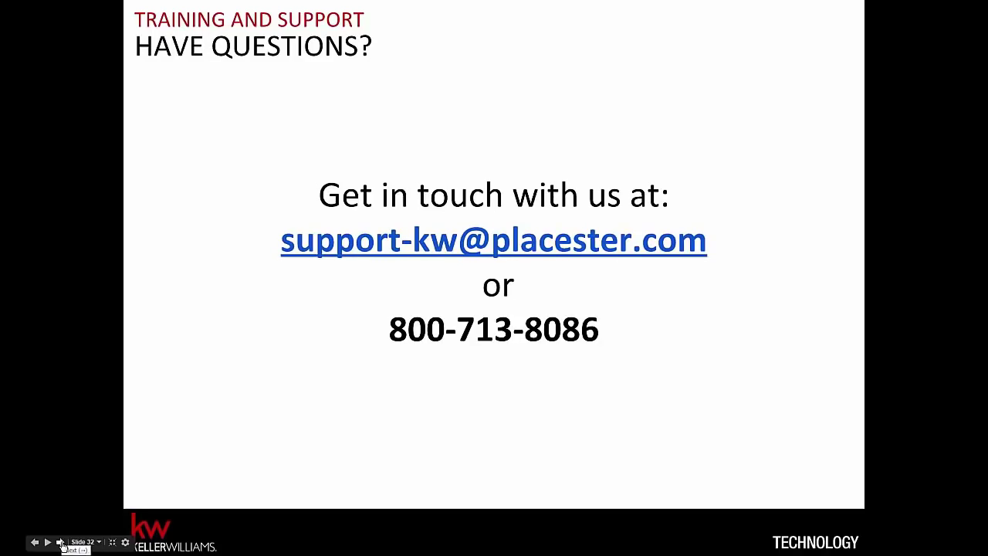
{"action": "left_click", "coordinate": [62, 544]}
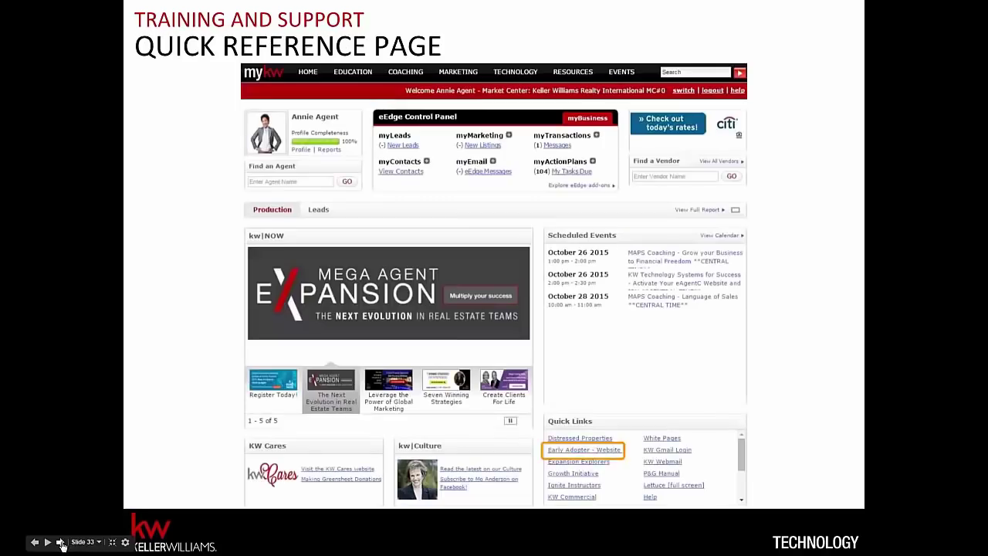